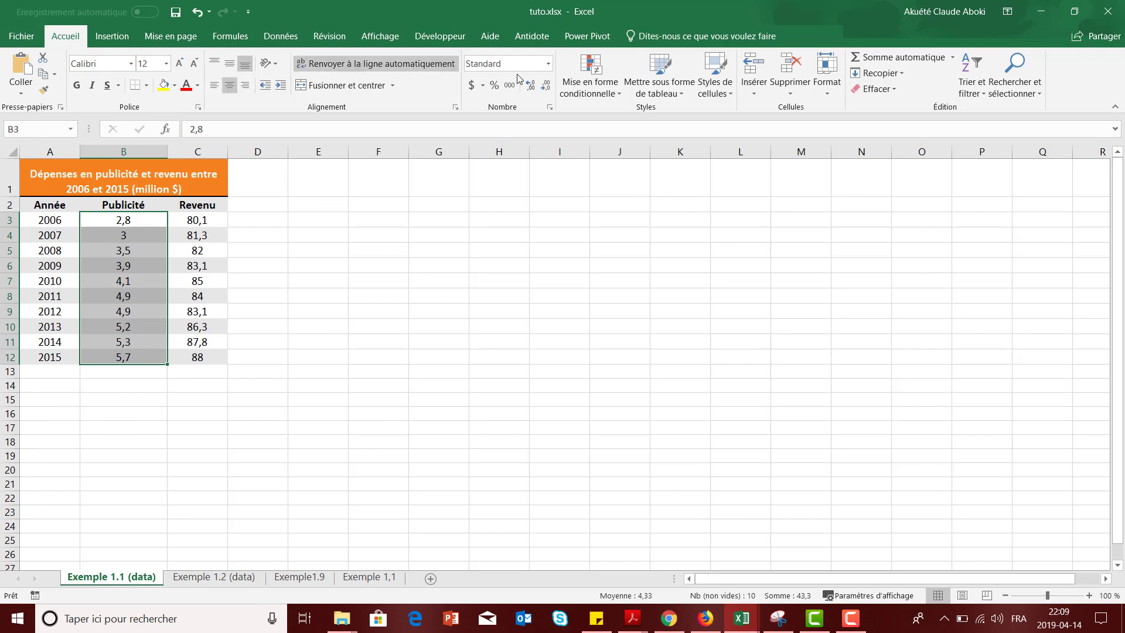
Insert an XY scatter chart with markers only from the selected Publicité values in B3:B12
{"action": "left_click", "coordinate": [133, 37]}
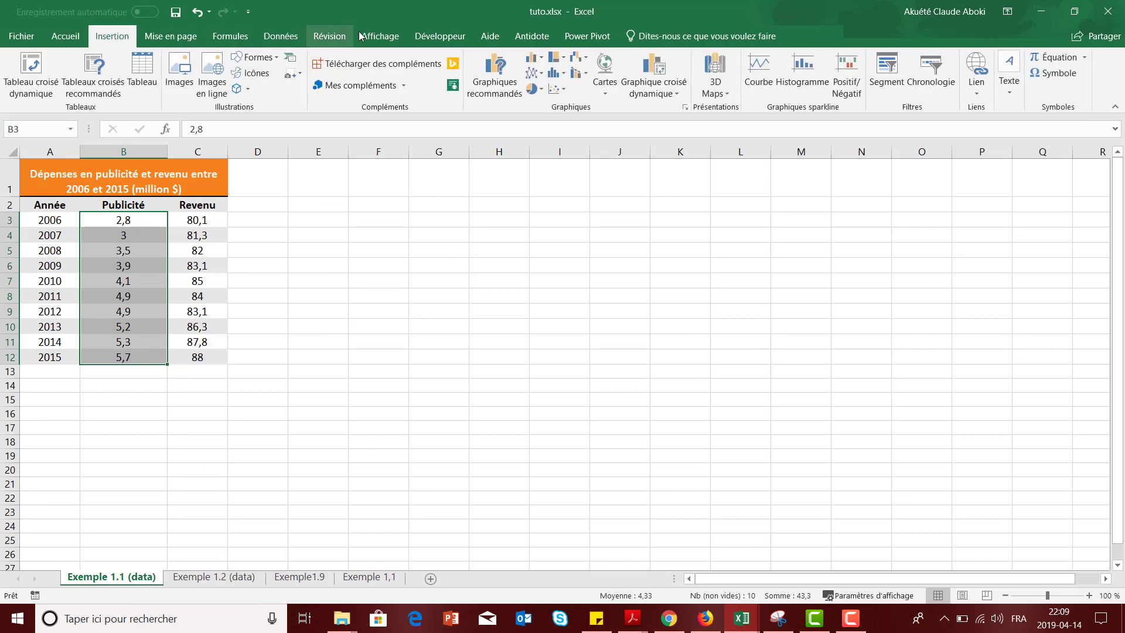
{"action": "left_click", "coordinate": [685, 108]}
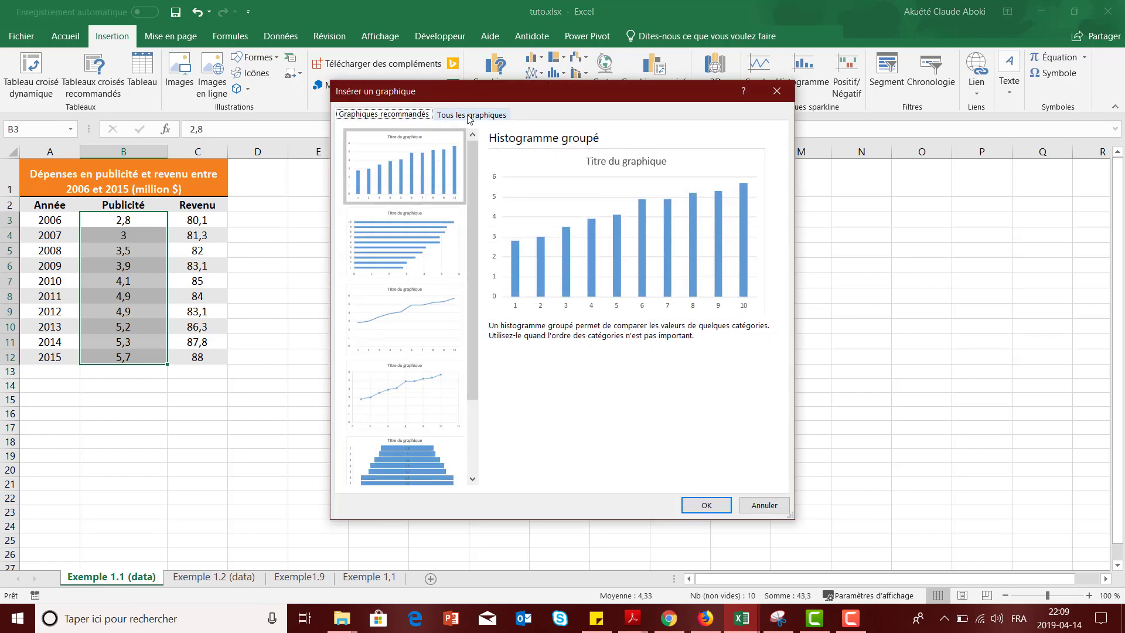
{"action": "left_click", "coordinate": [472, 115]}
{"action": "left_click", "coordinate": [402, 252]}
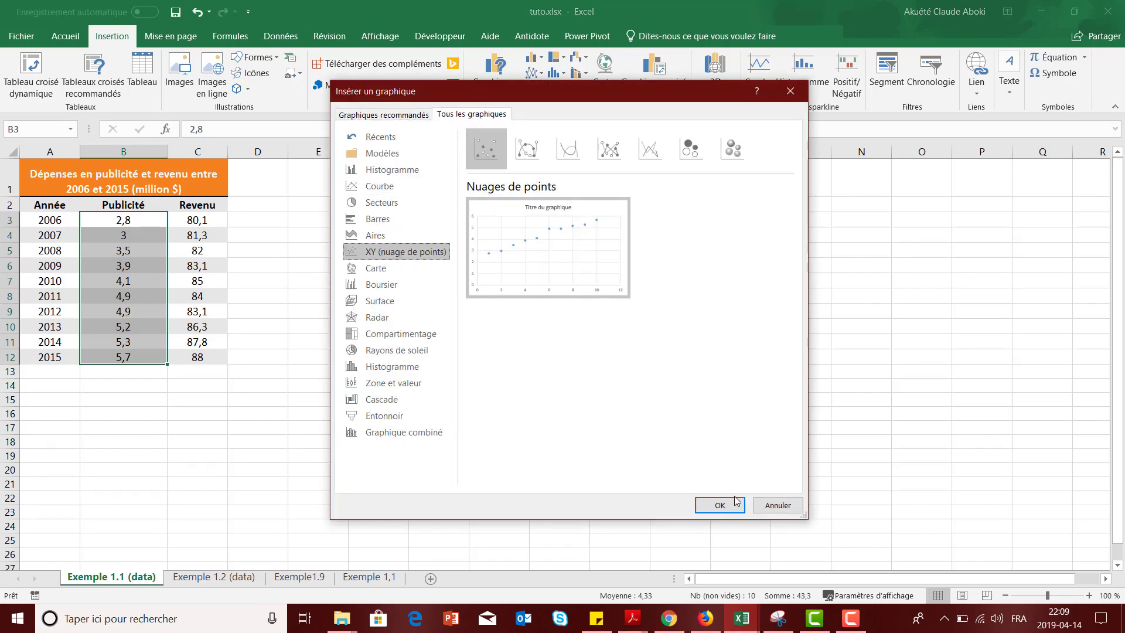
{"action": "left_click", "coordinate": [719, 505]}
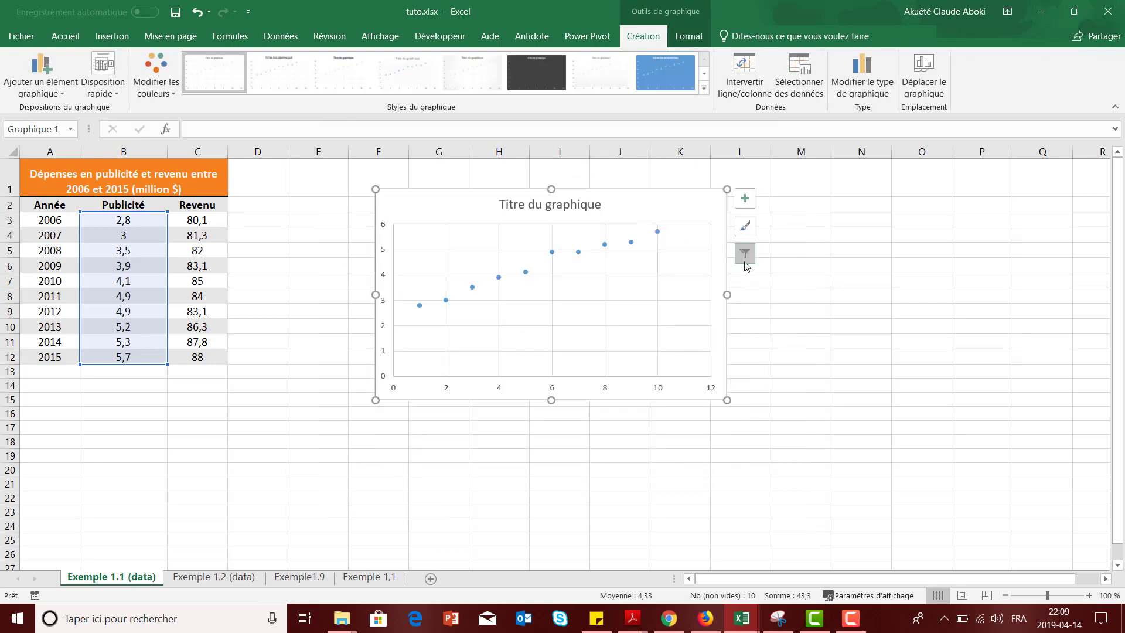
Edit the chart's data series so its Y values come from the Revenu column, C3:C12
{"action": "left_click", "coordinate": [745, 254]}
{"action": "left_click", "coordinate": [849, 555]}
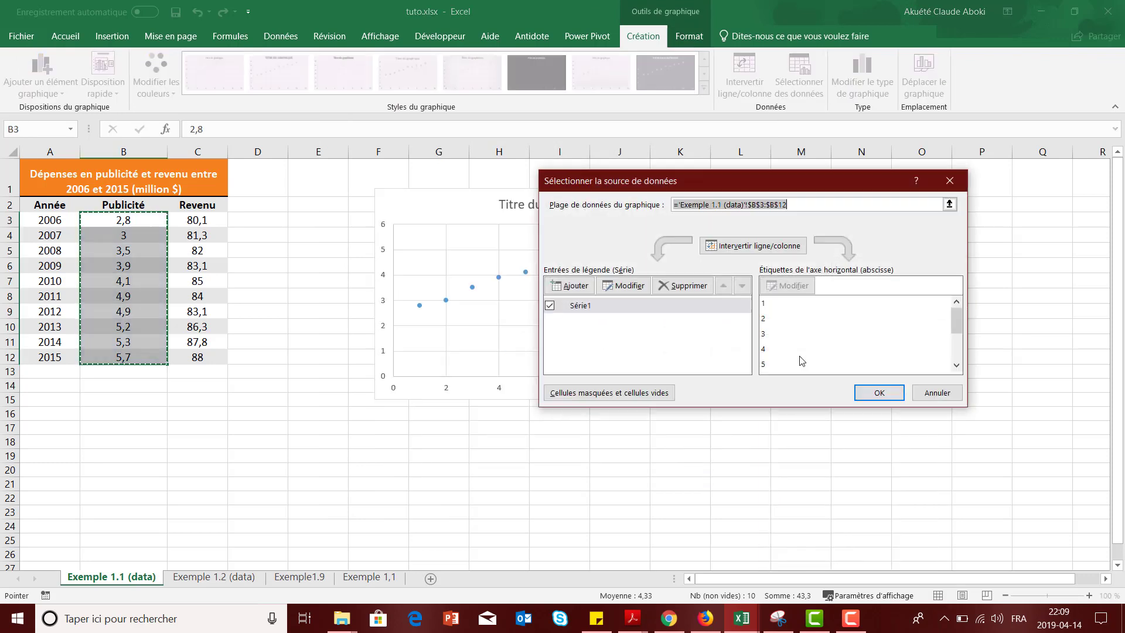
{"action": "left_click", "coordinate": [657, 301]}
{"action": "left_click", "coordinate": [629, 286]}
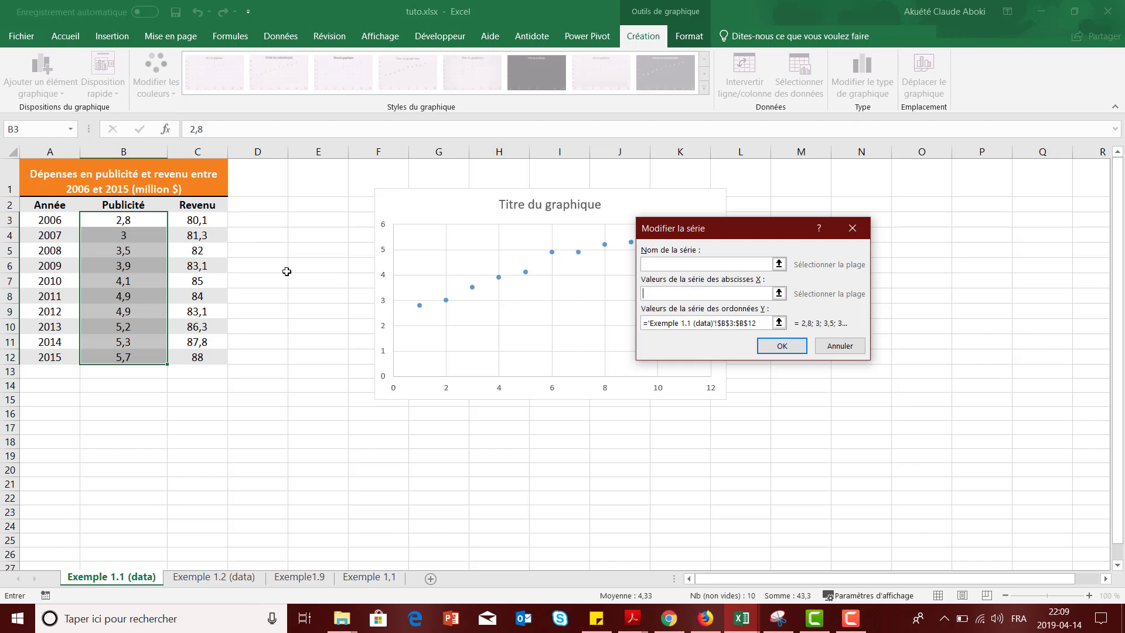
{"action": "left_click", "coordinate": [763, 324]}
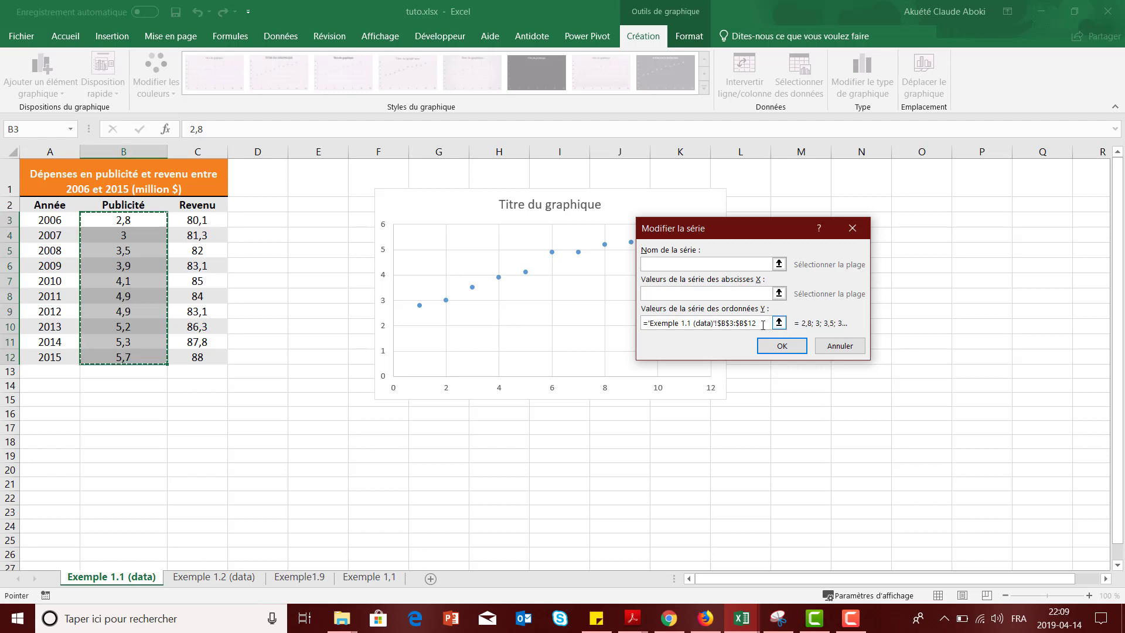
{"action": "left_click", "coordinate": [734, 296]}
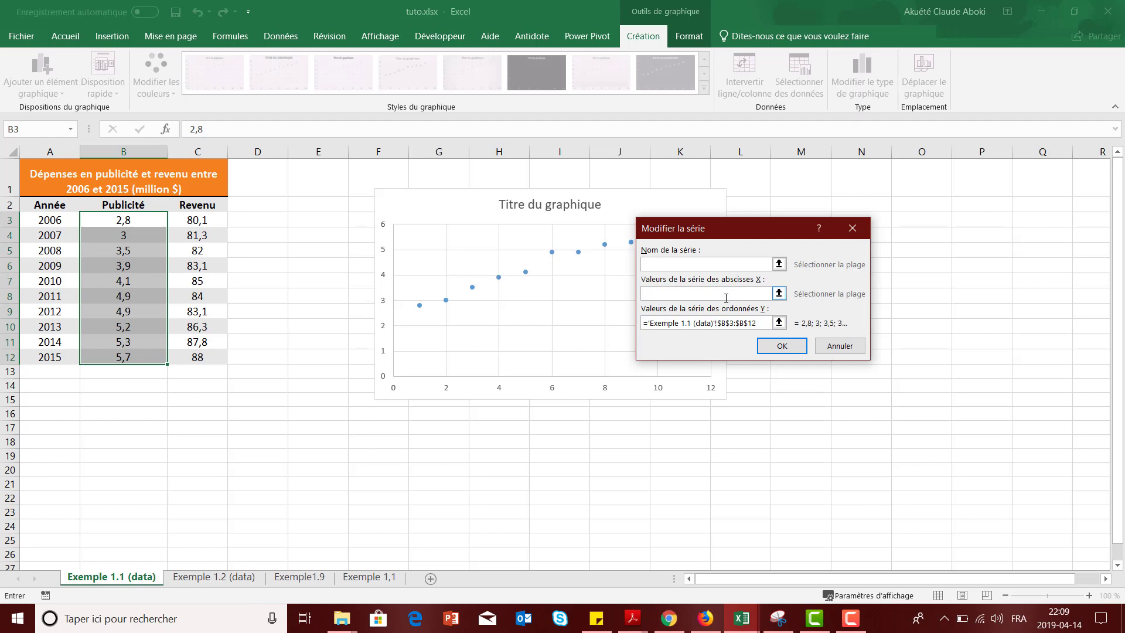
{"action": "triple_click", "coordinate": [761, 323]}
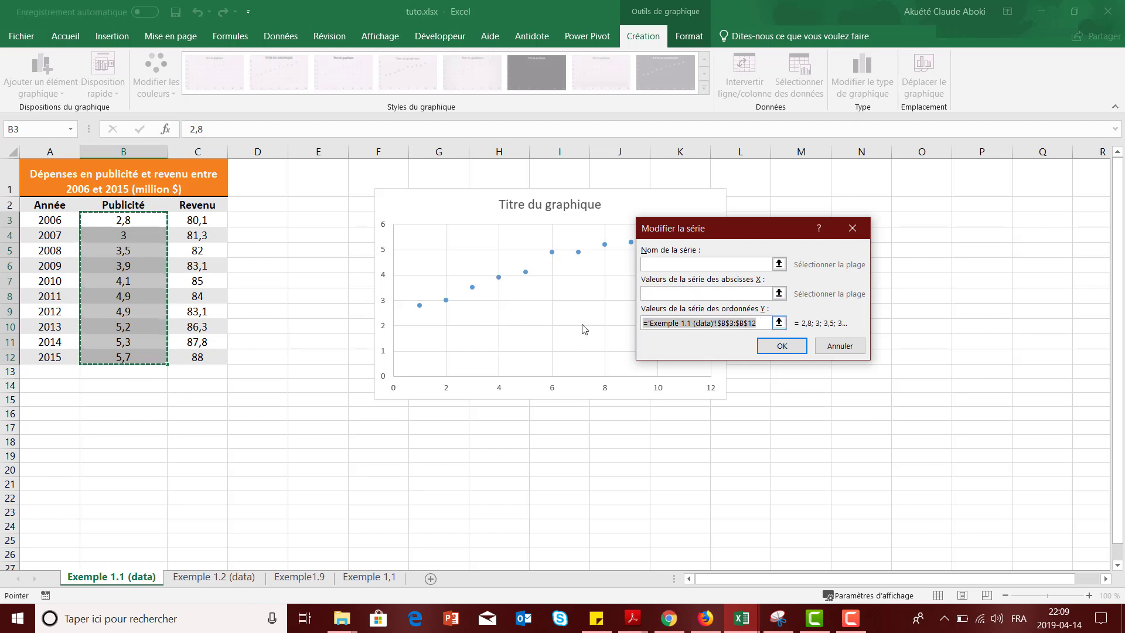
{"action": "key", "text": "BackSpace"}
{"action": "left_click_drag", "start_coordinate": [193, 220], "coordinate": [214, 358]}
Set the series' X values to the Publicité range B3:B12 and apply the new data source
{"action": "left_click", "coordinate": [693, 293]}
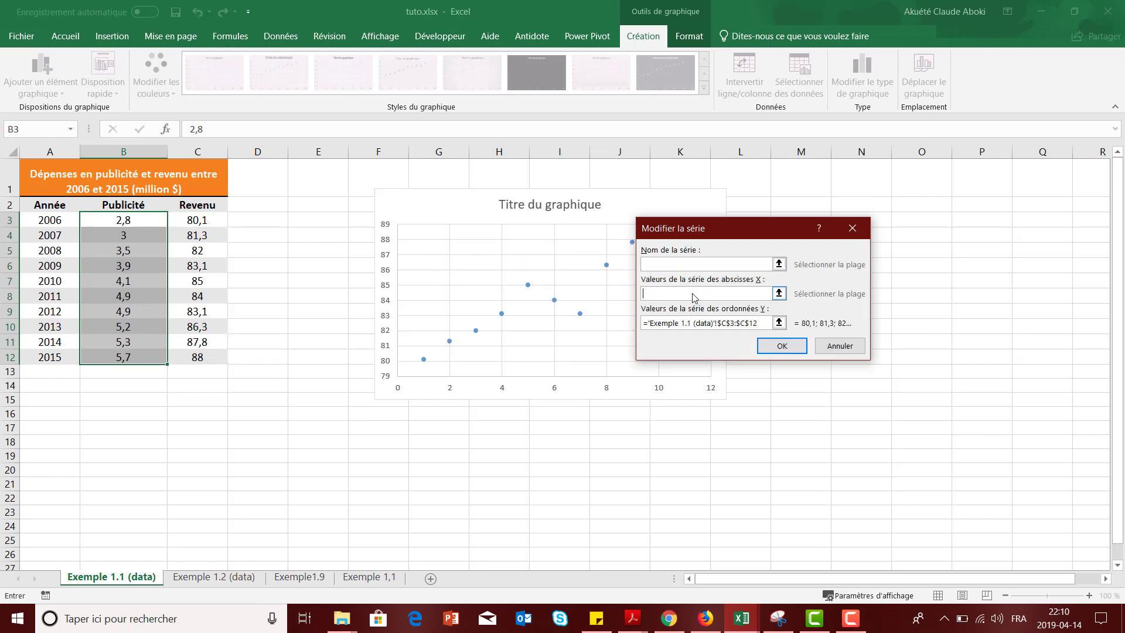
{"action": "left_click_drag", "start_coordinate": [129, 225], "coordinate": [137, 359]}
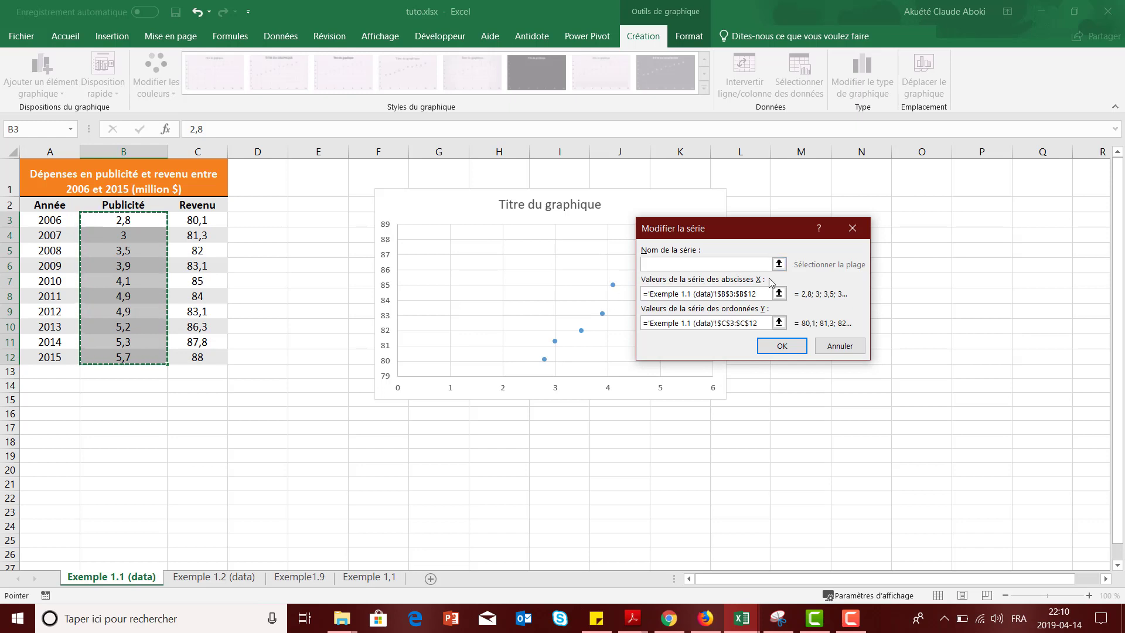
{"action": "left_click", "coordinate": [785, 345]}
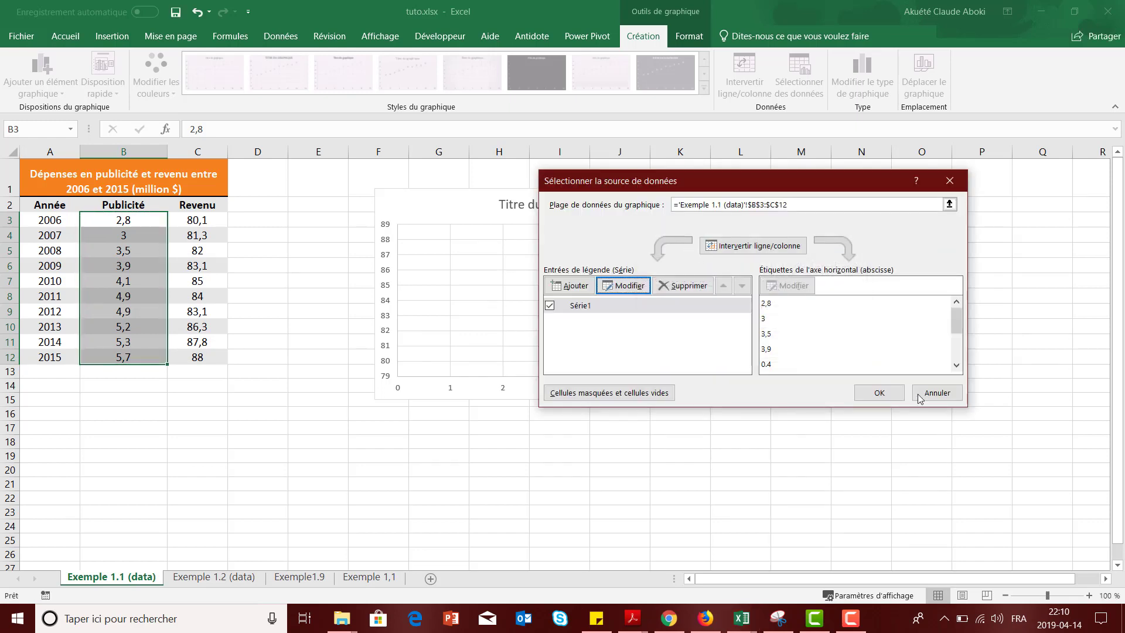
{"action": "left_click", "coordinate": [887, 396]}
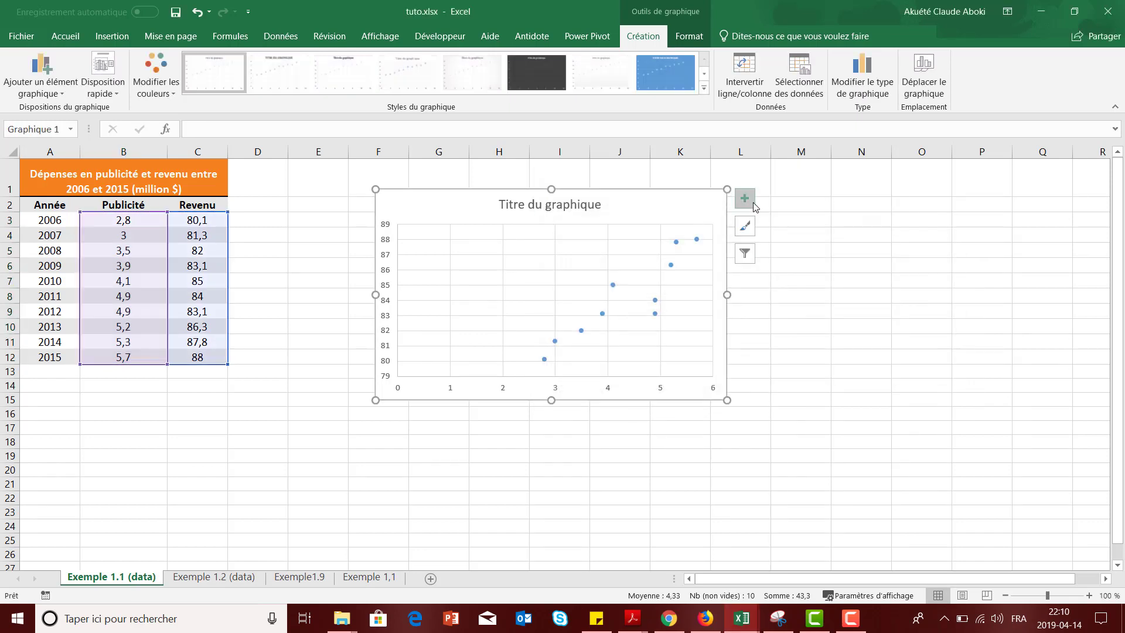
Add axis titles to the scatter chart and name the vertical axis "Revenu"
{"action": "left_click", "coordinate": [744, 200]}
{"action": "left_click", "coordinate": [776, 232]}
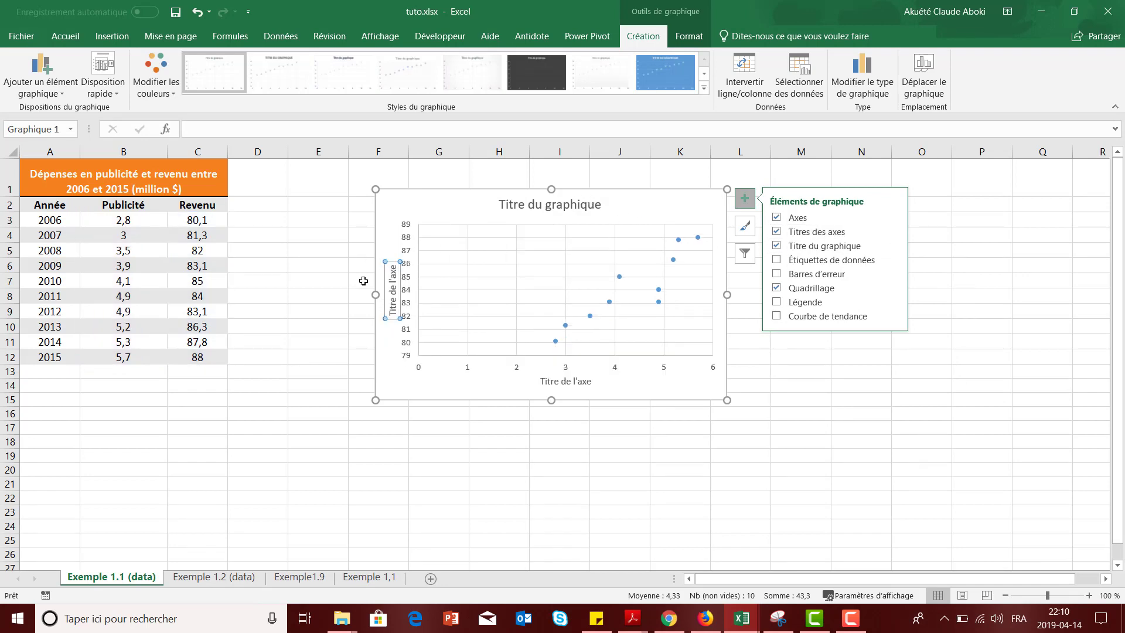
{"action": "left_click", "coordinate": [394, 266]}
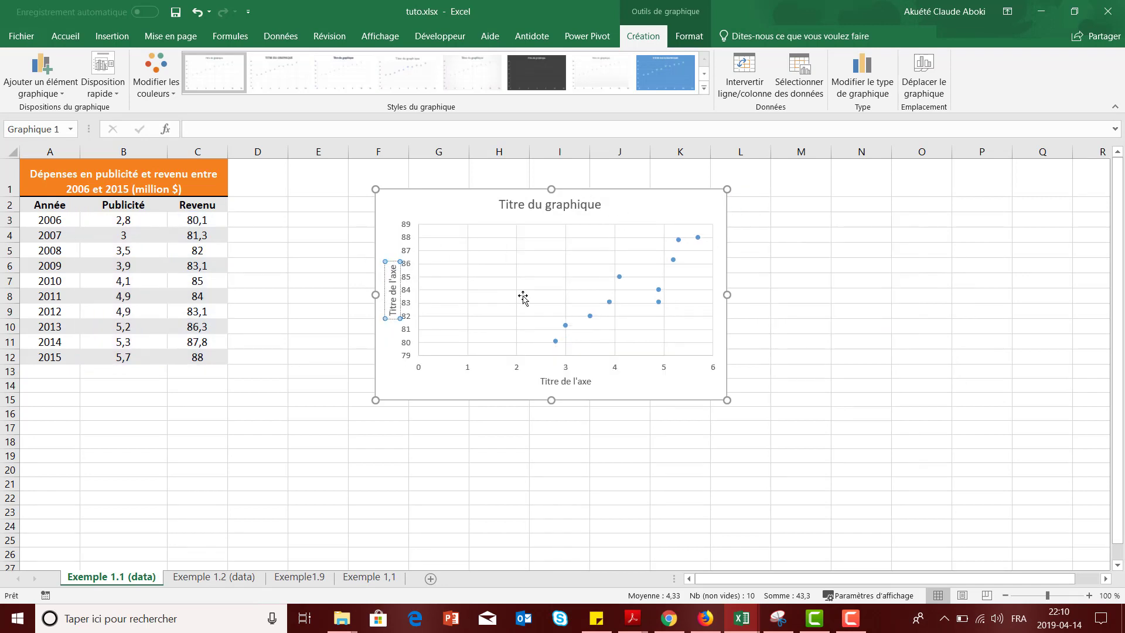
{"action": "key", "text": "BackSpace"}
{"action": "key", "text": "BackSpace"}
{"action": "key", "text": "BackSpace"}
{"action": "key", "text": "BackSpace"}
{"action": "key", "text": "BackSpace"}
{"action": "key", "text": "BackSpace"}
{"action": "key", "text": "BackSpace"}
{"action": "key", "text": "BackSpace"}
{"action": "key", "text": "BackSpace"}
{"action": "key", "text": "BackSpace"}
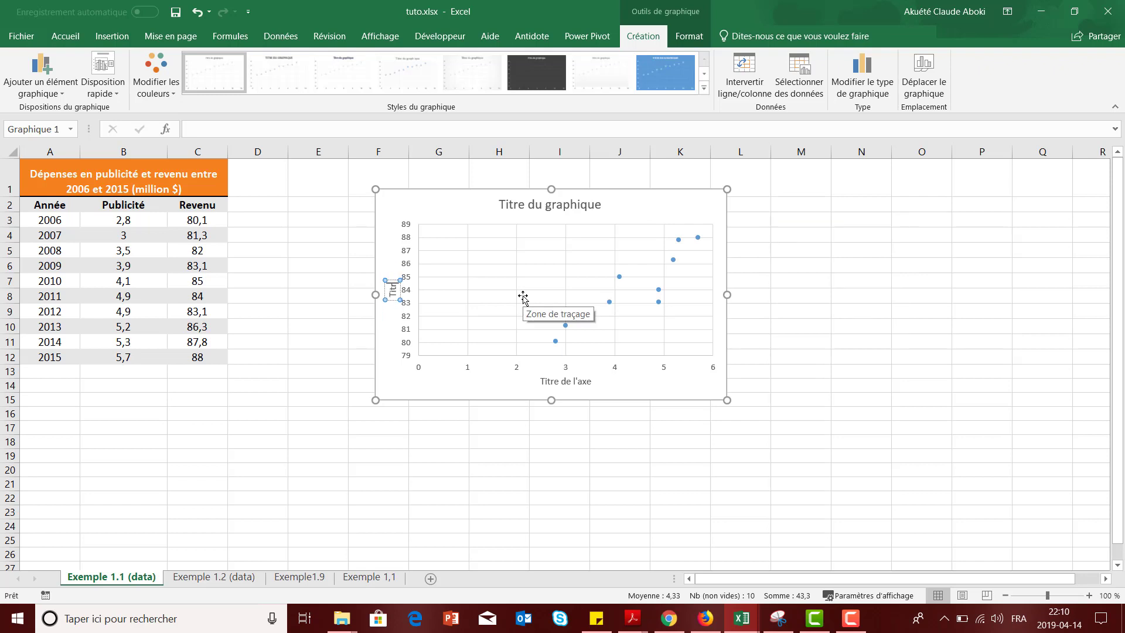
{"action": "key", "text": "BackSpace"}
{"action": "key", "text": "BackSpace"}
{"action": "key", "text": "BackSpace"}
{"action": "key", "text": "BackSpace"}
{"action": "type", "text": "Revne"}
{"action": "key", "text": "BackSpace"}
{"action": "type", "text": "u"}
{"action": "key", "text": "BackSpace"}
{"action": "key", "text": "BackSpace"}
{"action": "key", "text": "BackSpace"}
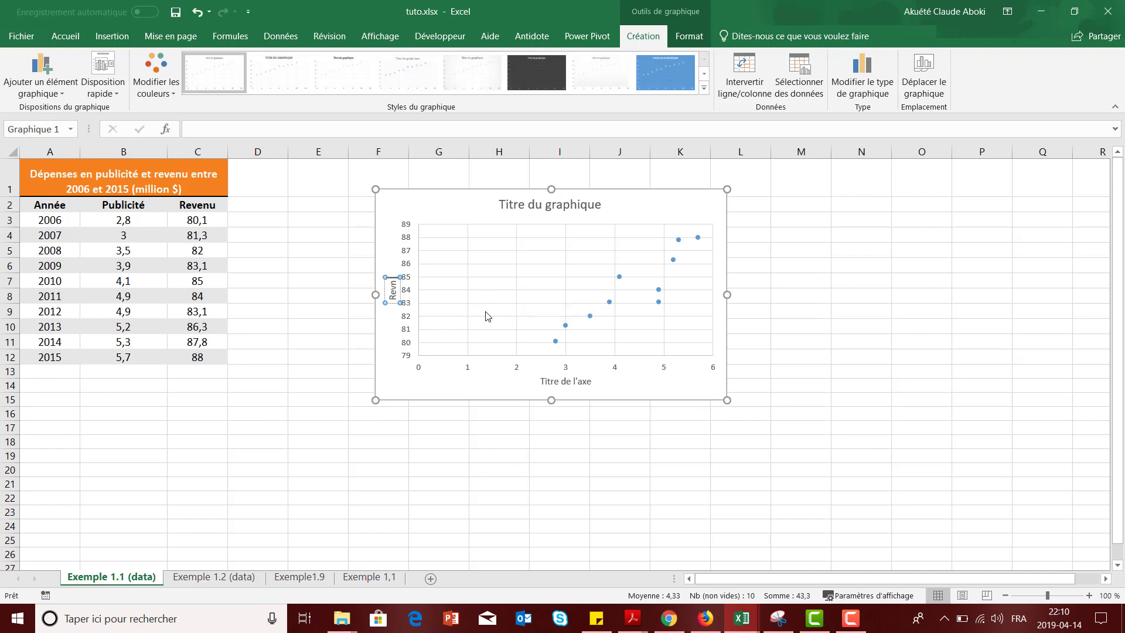
{"action": "type", "text": "venu"}
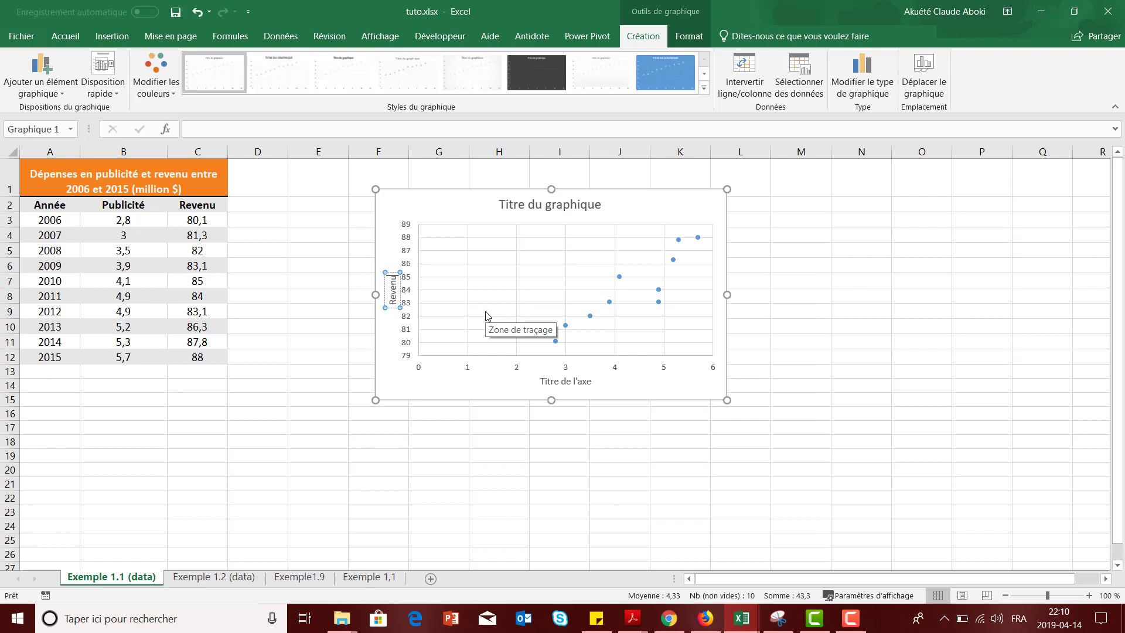
Change the horizontal axis title to "Publicité"
{"action": "left_click", "coordinate": [579, 382]}
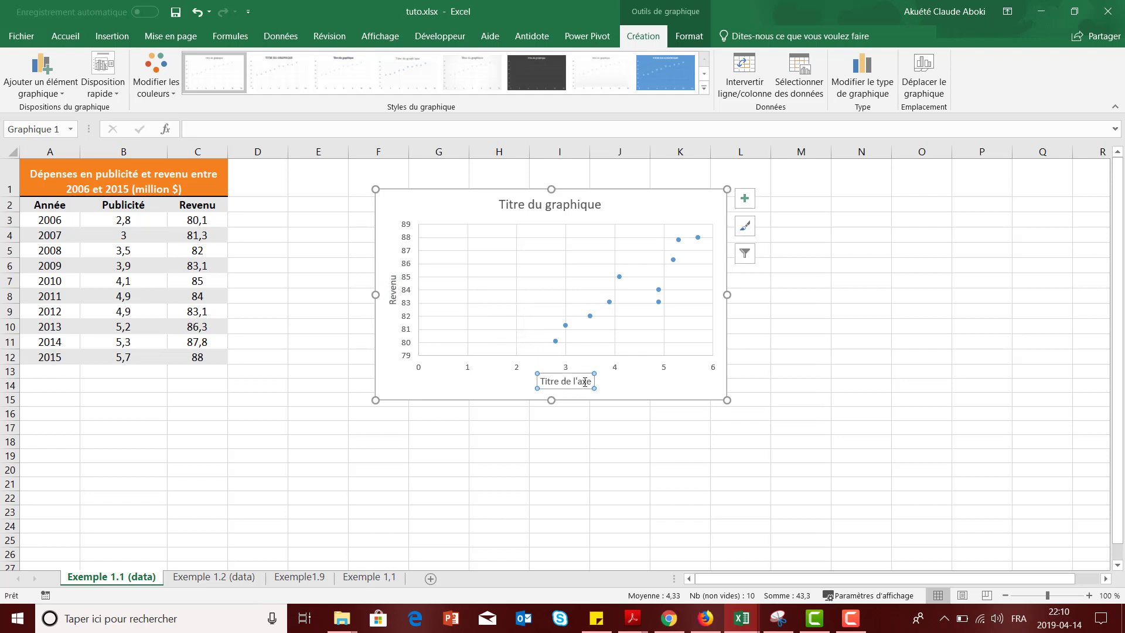
{"action": "double_click", "coordinate": [584, 382]}
{"action": "left_click", "coordinate": [583, 382]}
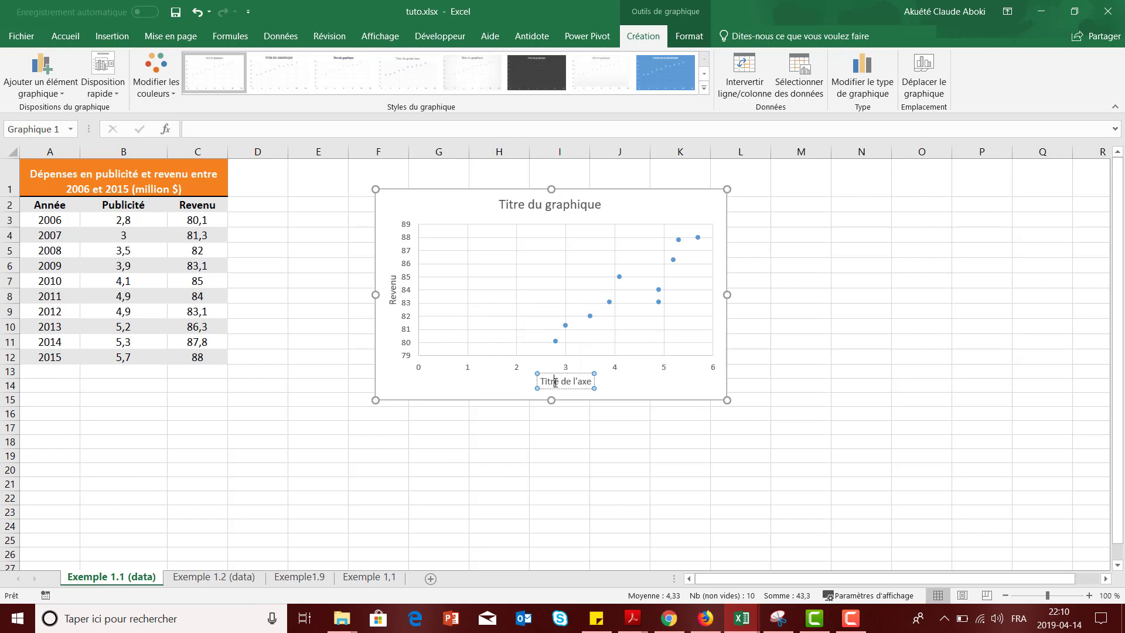
{"action": "double_click", "coordinate": [555, 382]}
{"action": "key", "text": "ctrl+a"}
{"action": "type", "text": "Publicité"}
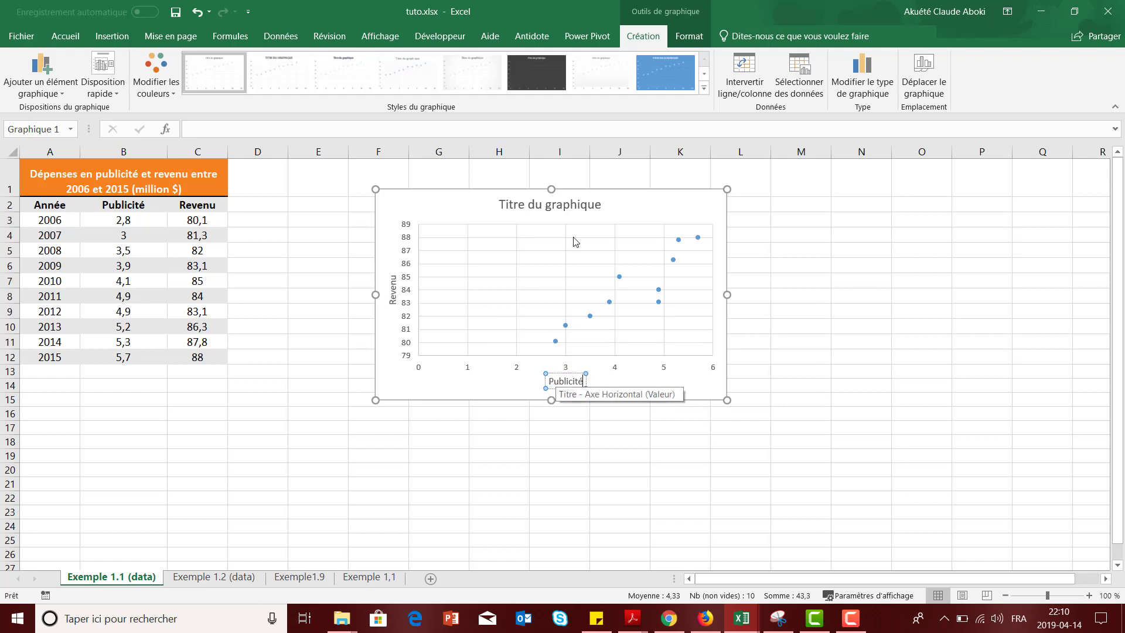
Replace the chart title with "Dépense en publicité revenu entre 2006 et 2015 (million $)"
{"action": "left_click", "coordinate": [583, 197]}
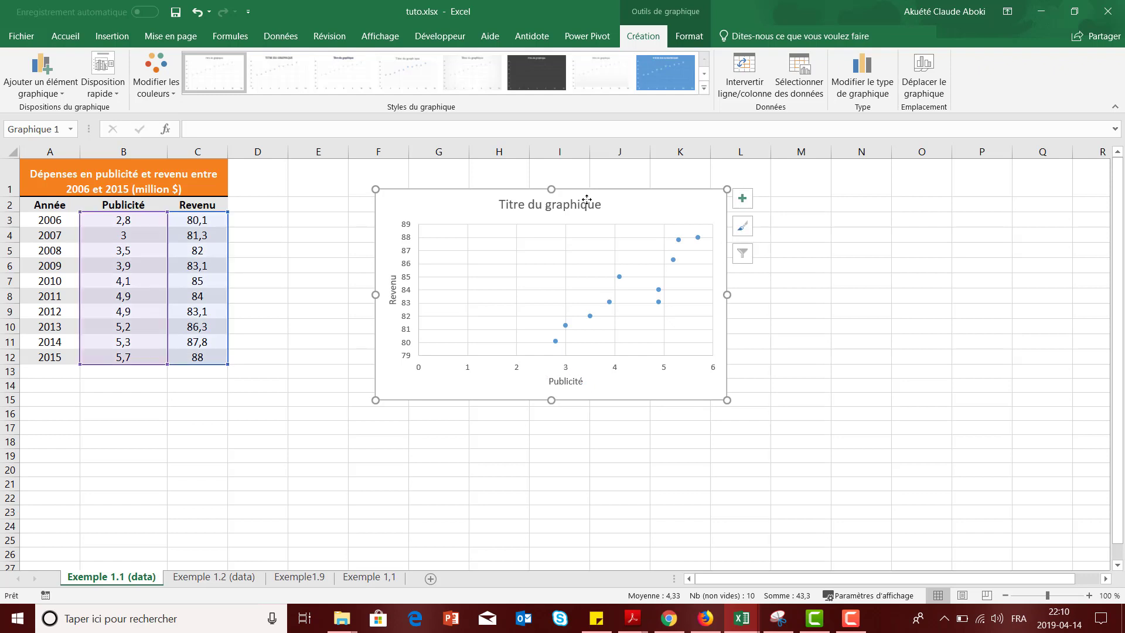
{"action": "left_click", "coordinate": [563, 206]}
{"action": "double_click", "coordinate": [563, 206]}
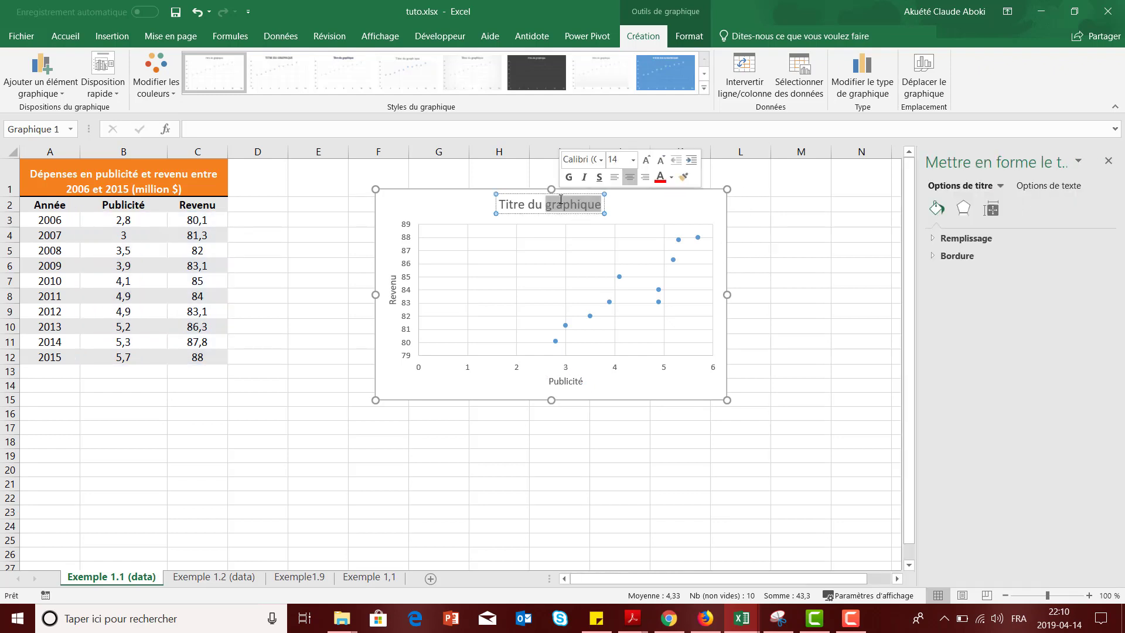
{"action": "key", "text": "ctrl+a"}
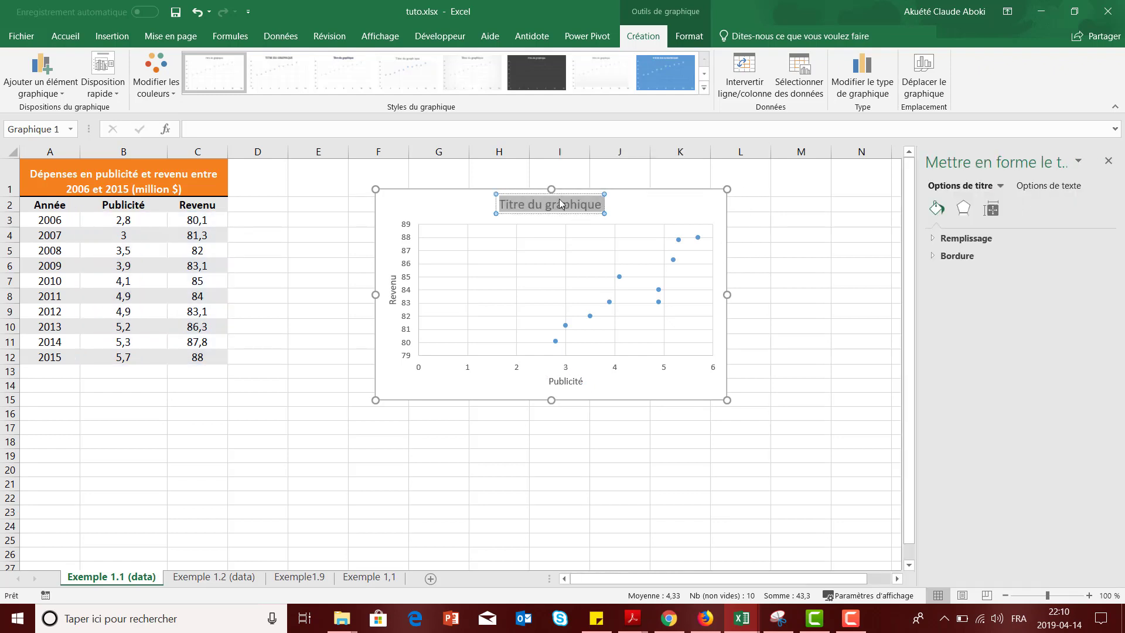
{"action": "type", "text": "Dé pe"}
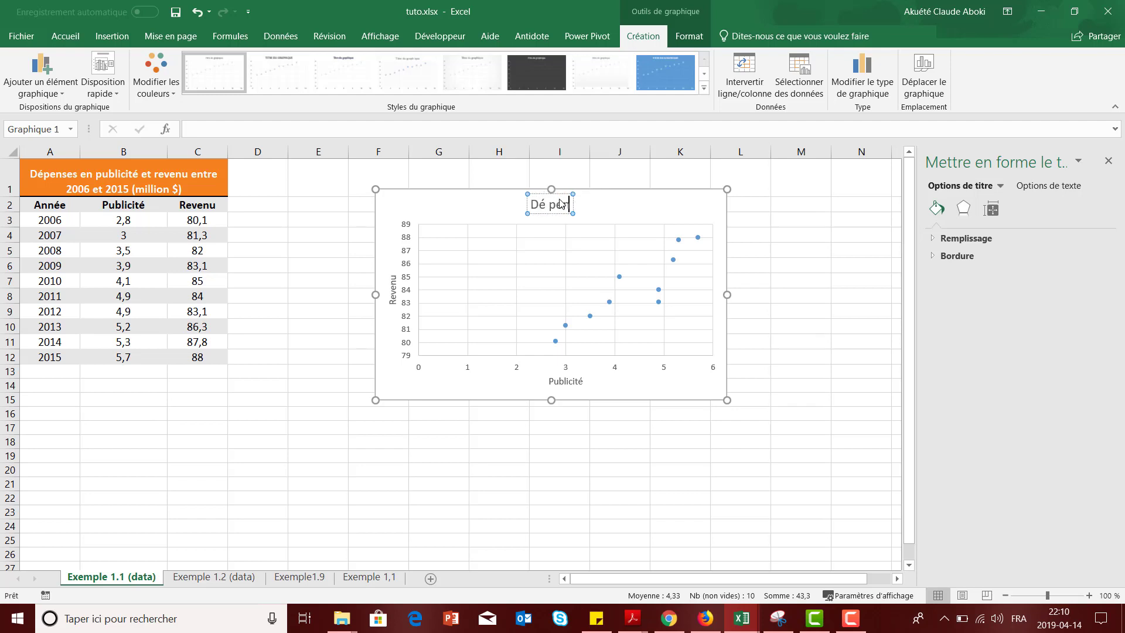
{"action": "key", "text": "BackSpace"}
{"action": "key", "text": "BackSpace"}
{"action": "key", "text": "BackSpace"}
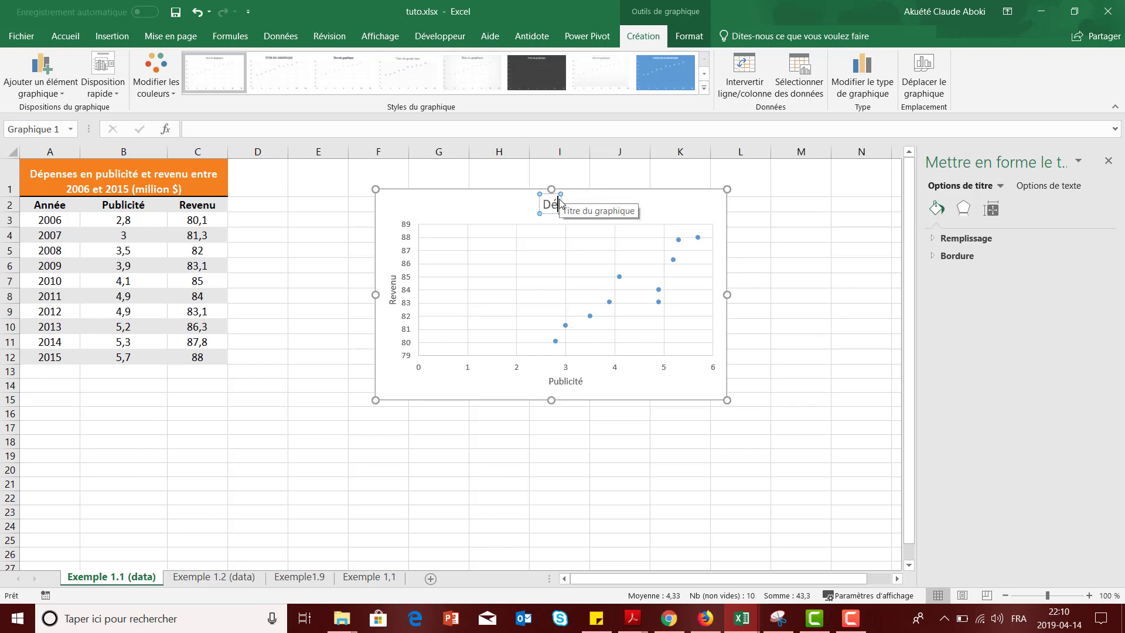
{"action": "type", "text": "perse en publi"}
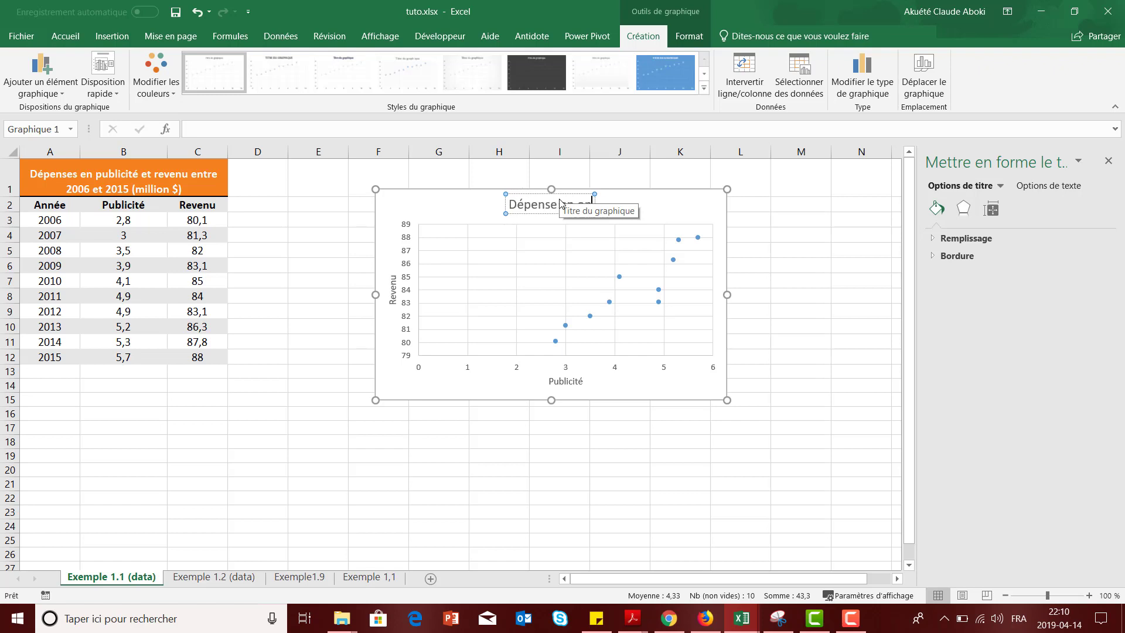
{"action": "type", "text": "cité"}
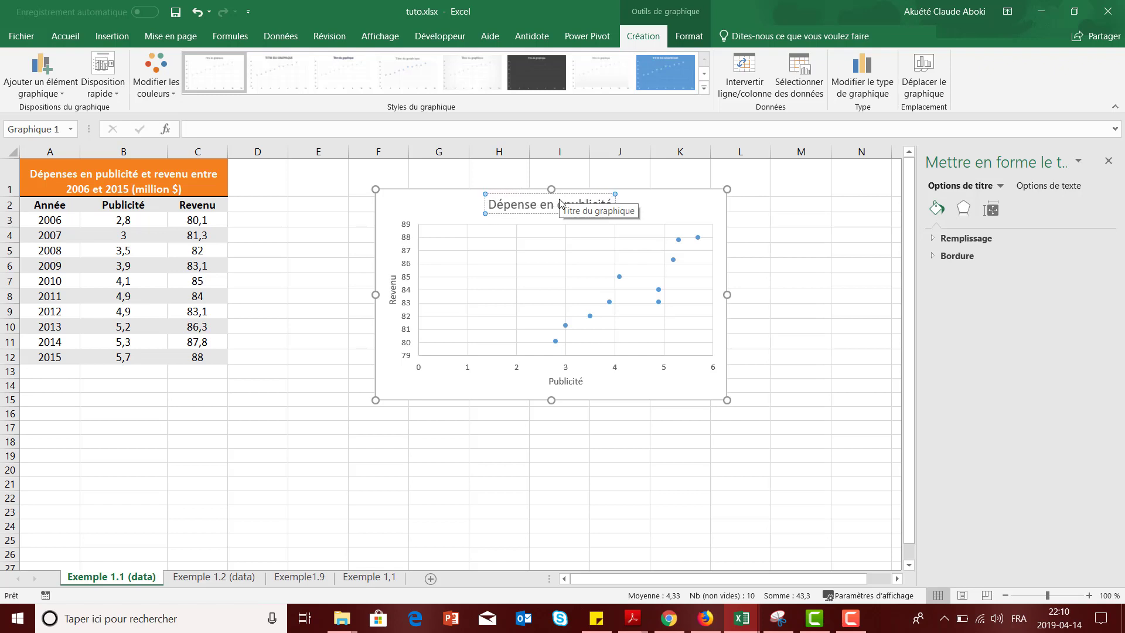
{"action": "type", "text": " revenu"}
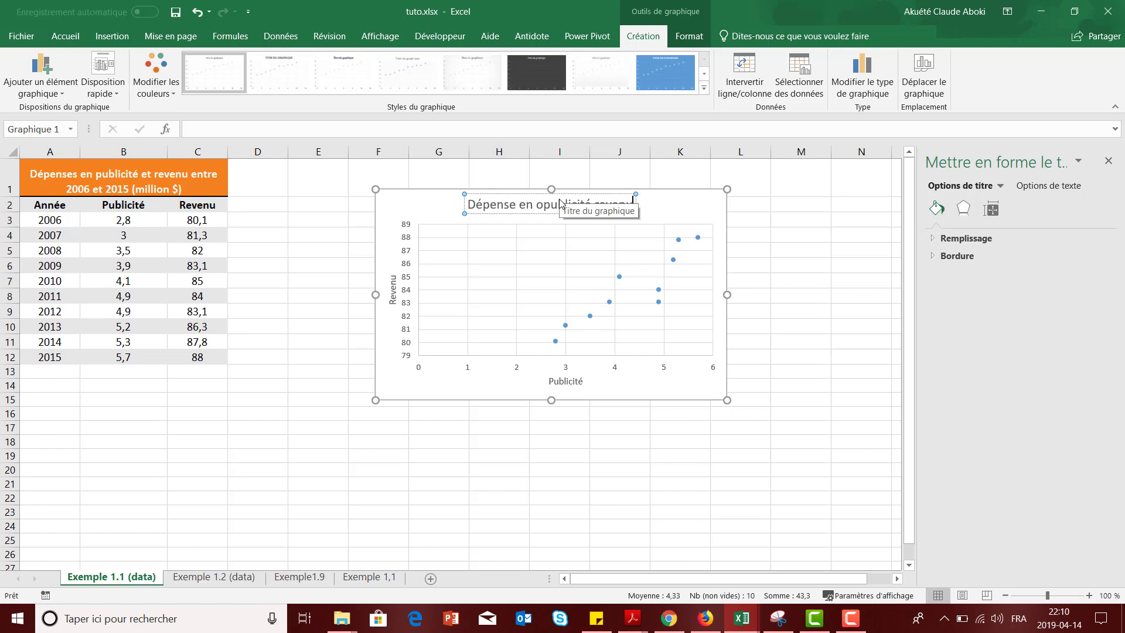
{"action": "type", "text": " entre 200"}
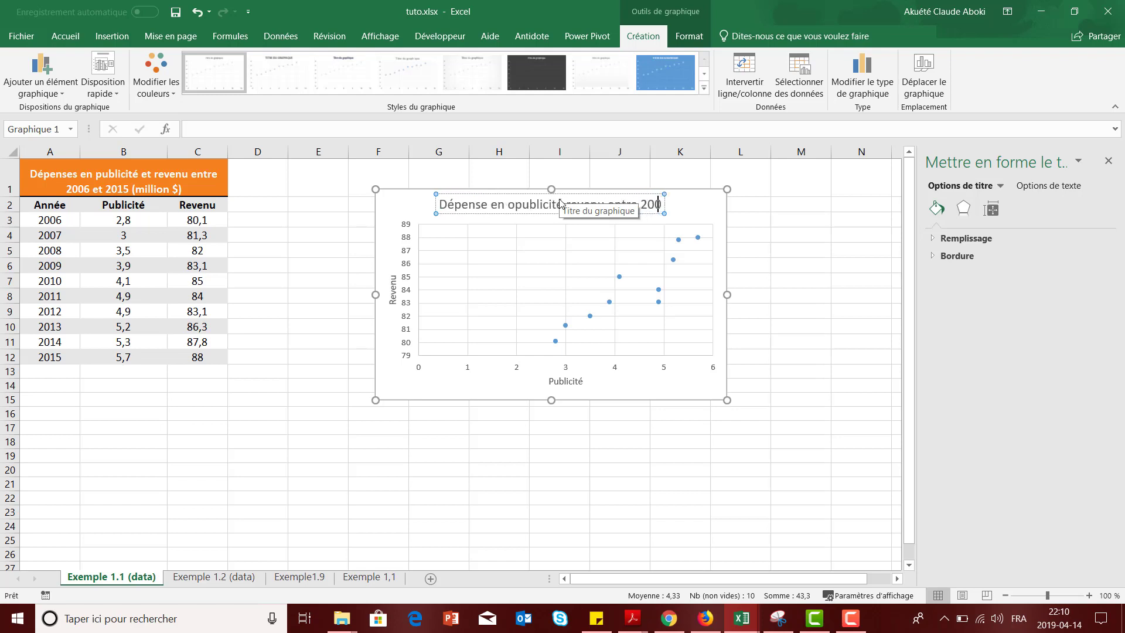
{"action": "type", "text": "6 et 20"}
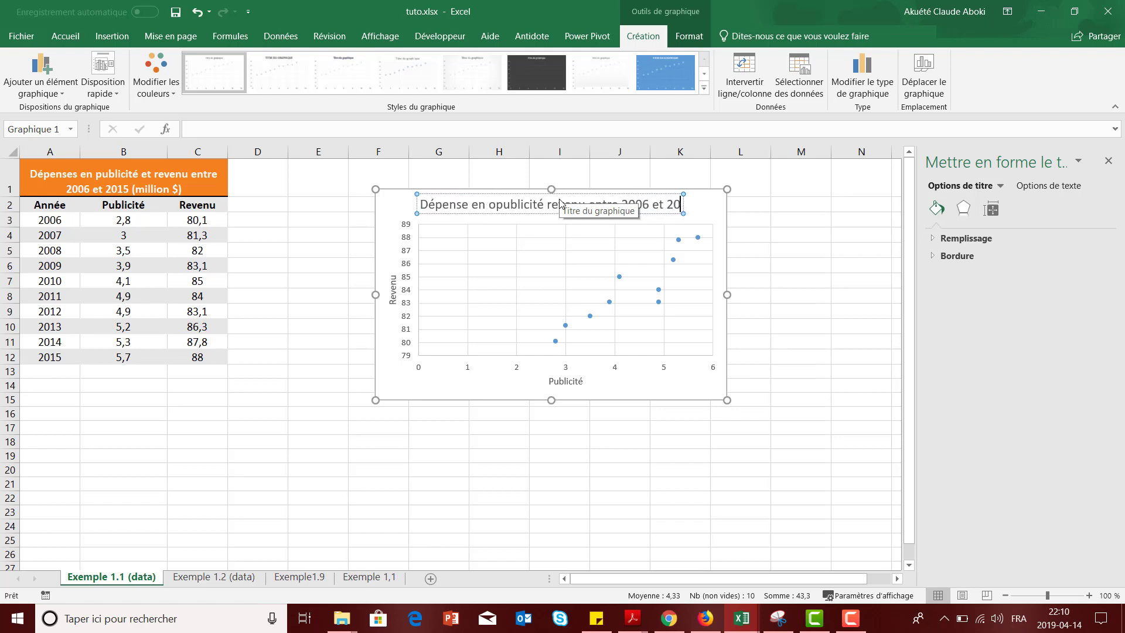
{"action": "type", "text": "15 ("}
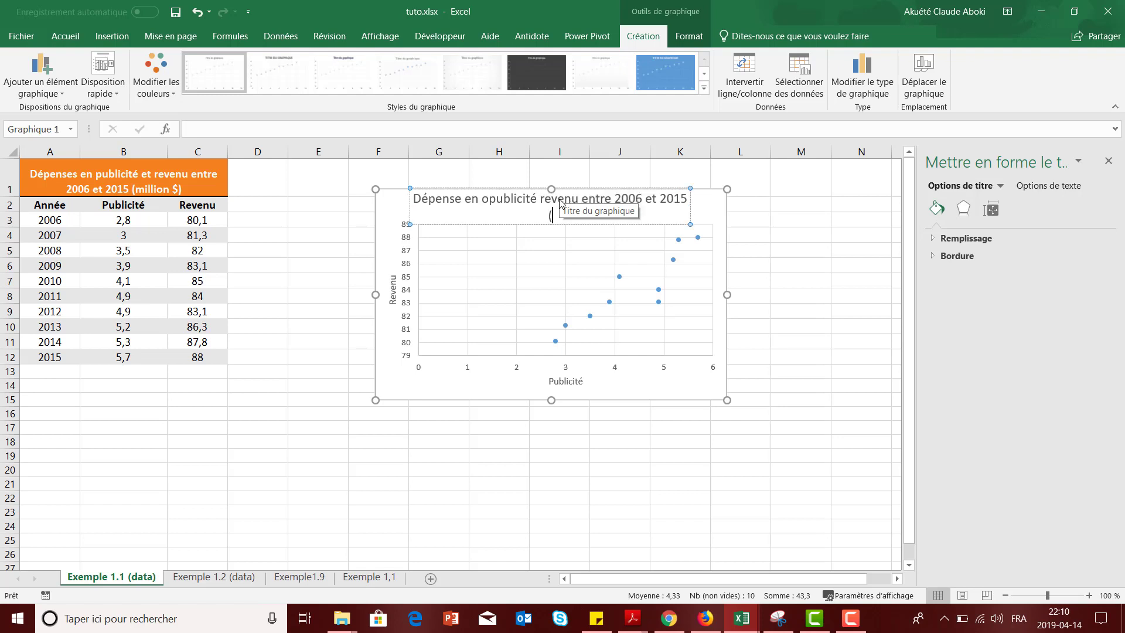
{"action": "type", "text": "million $)"}
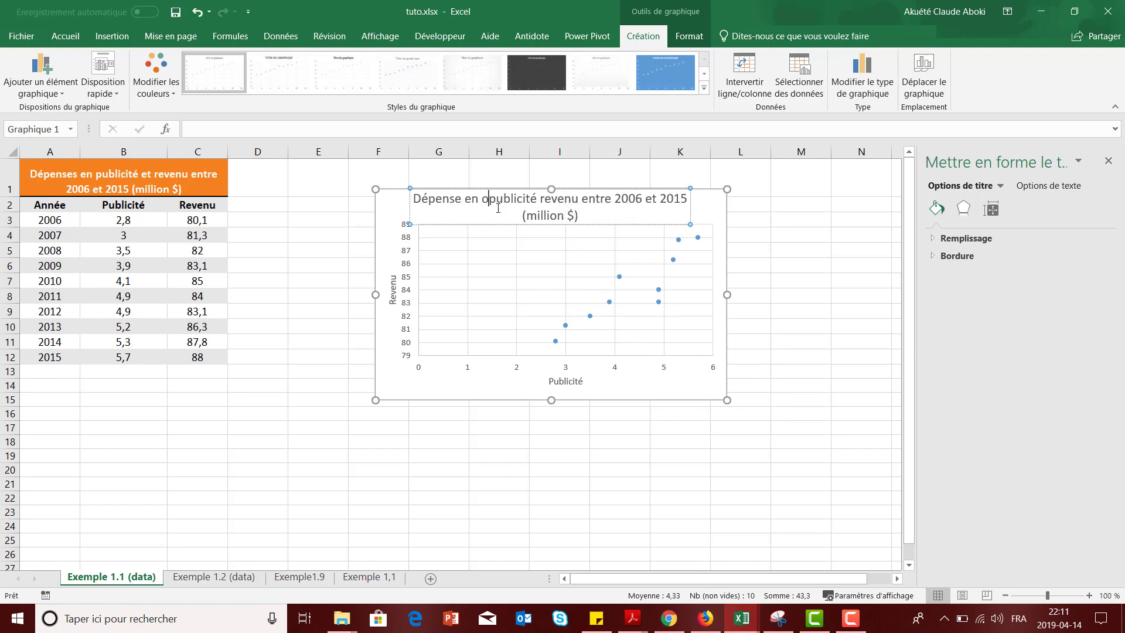
{"action": "key", "text": "BackSpace"}
{"action": "left_click", "coordinate": [793, 278]}
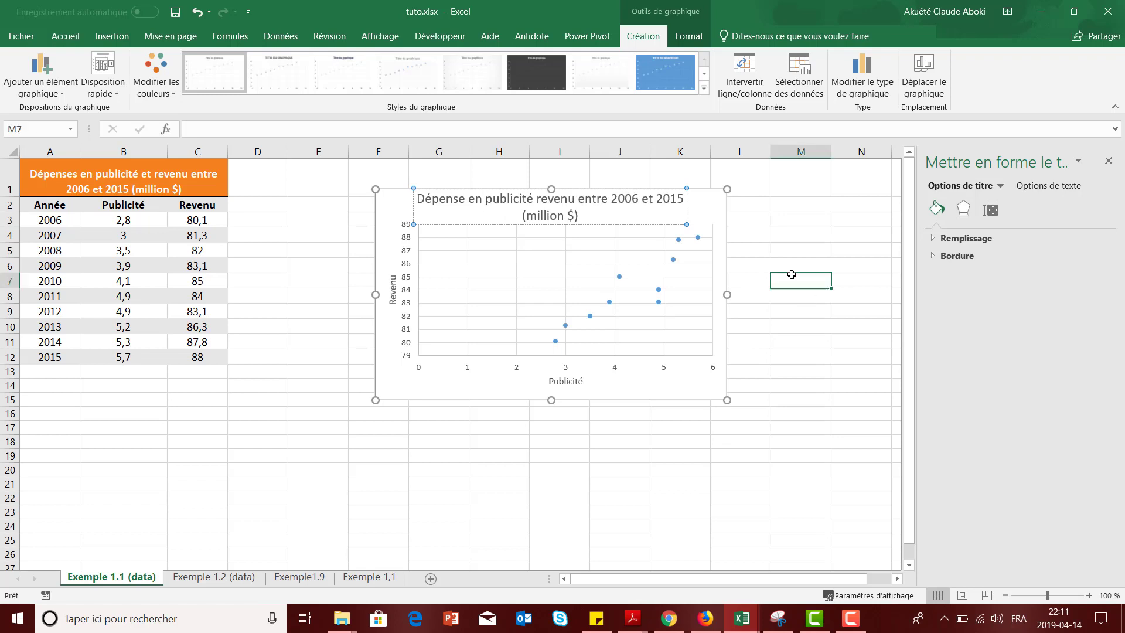
{"action": "left_click", "coordinate": [685, 211]}
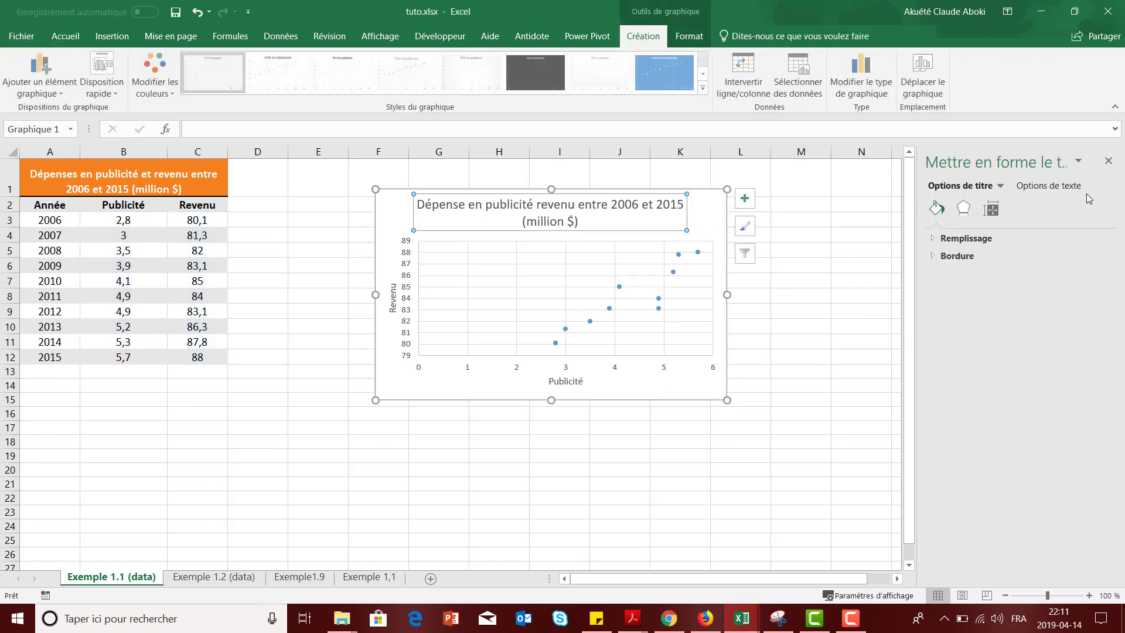
Remove the gridlines from the scatter chart
{"action": "left_click", "coordinate": [1108, 161]}
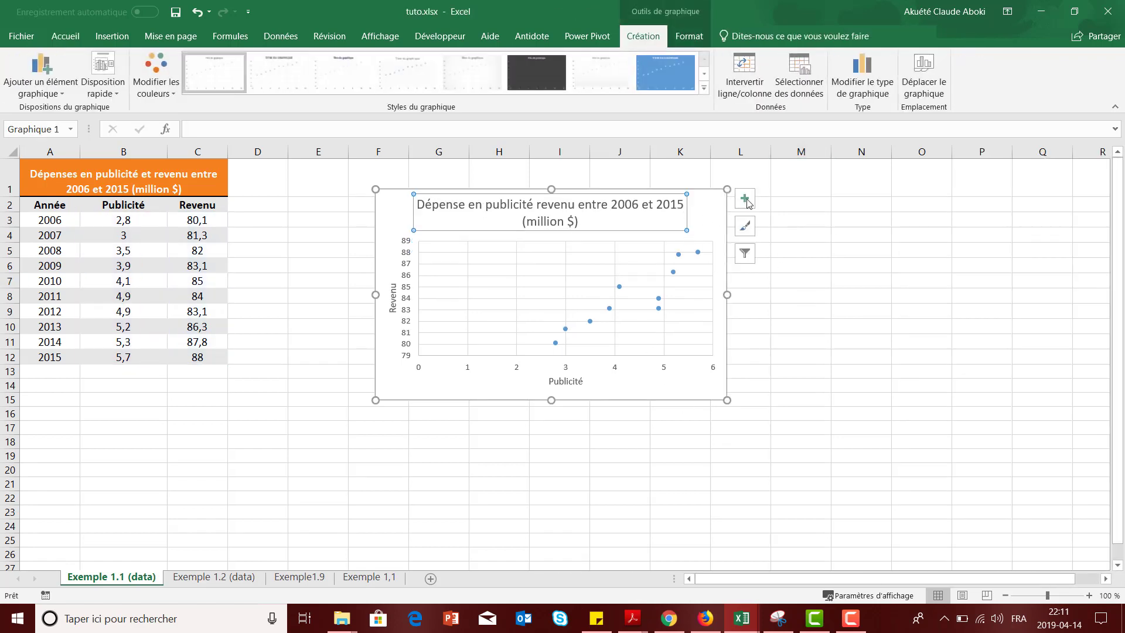
{"action": "left_click", "coordinate": [745, 198]}
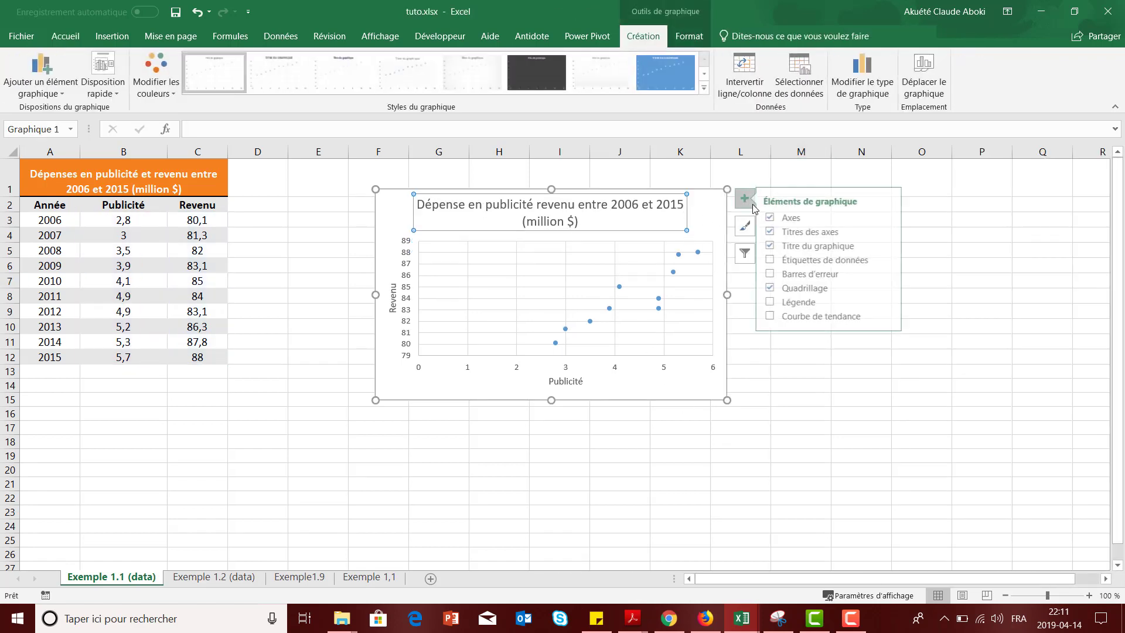
{"action": "left_click", "coordinate": [777, 288]}
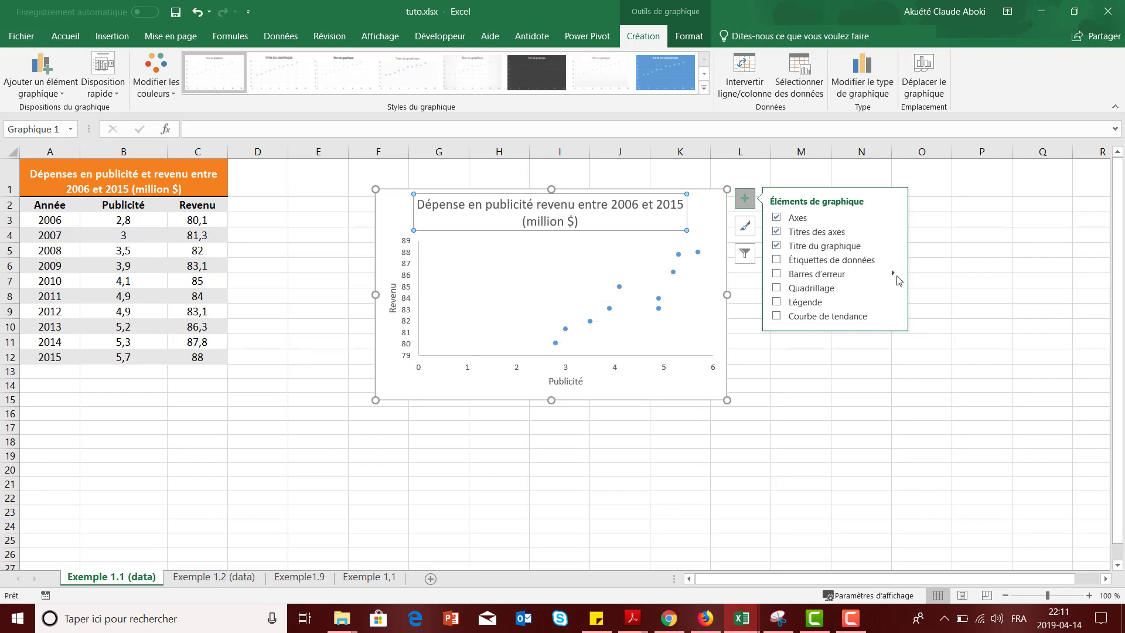
Add a linear trendline to the scatter chart and display its equation on the chart
{"action": "left_click", "coordinate": [893, 316]}
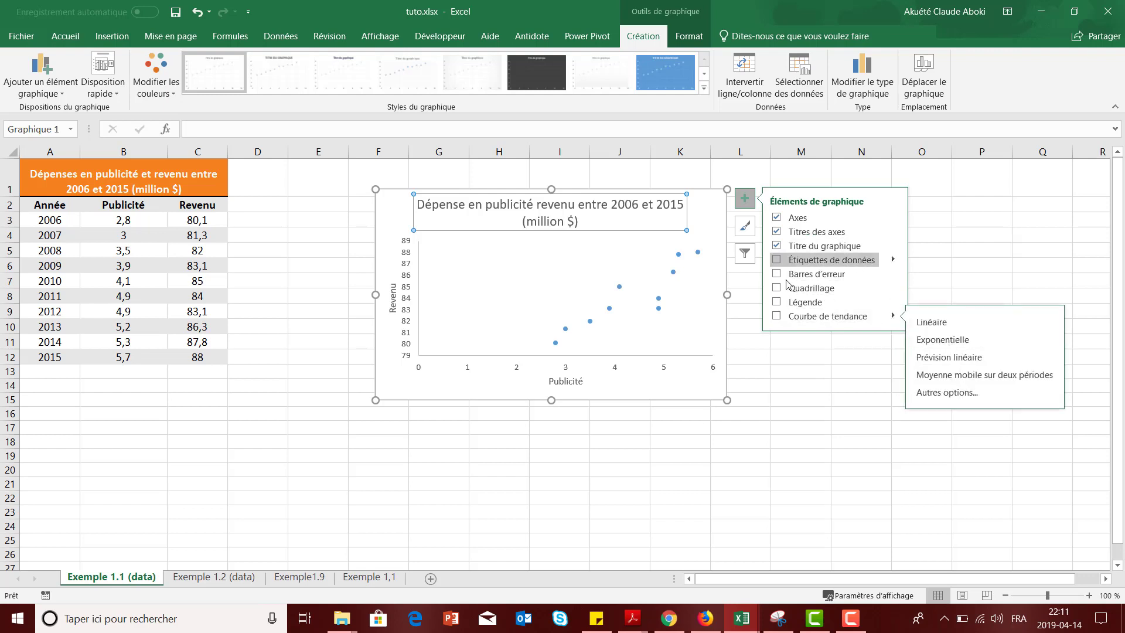
{"action": "left_click", "coordinate": [777, 316]}
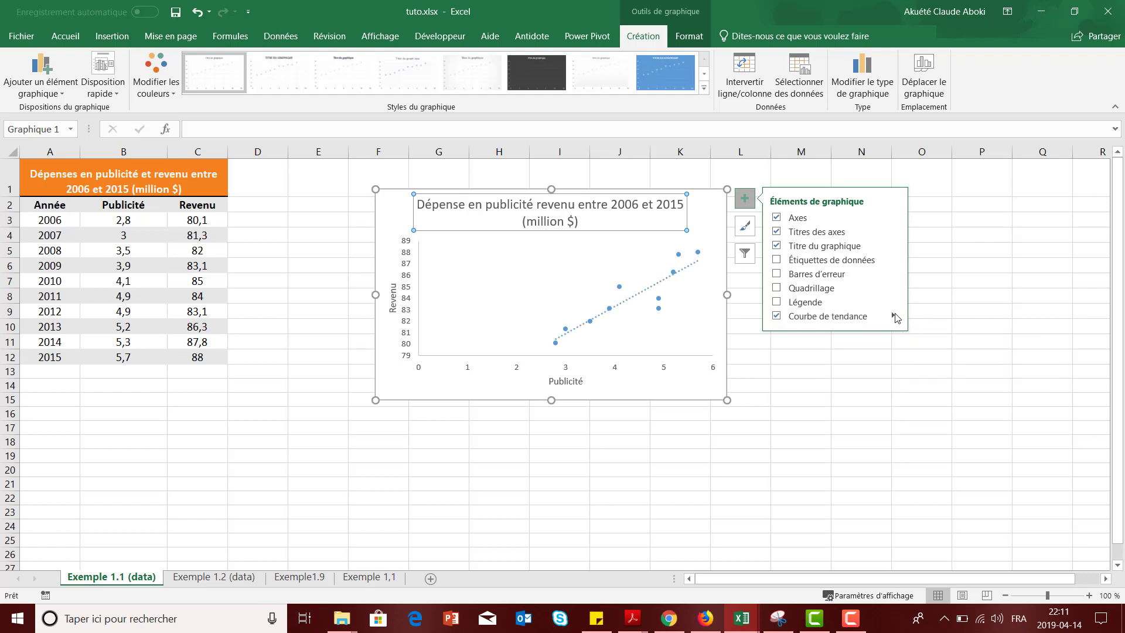
{"action": "left_click", "coordinate": [895, 318]}
{"action": "left_click", "coordinate": [938, 391]}
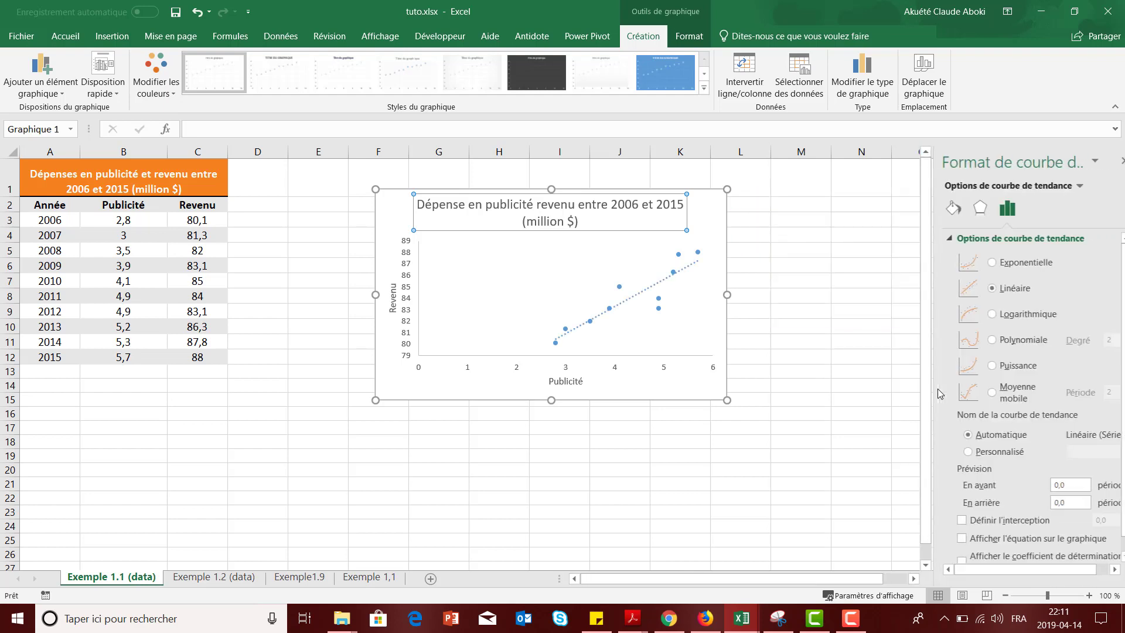
{"action": "scroll", "coordinate": [1055, 541], "scroll_direction": "down", "scroll_amount": 1}
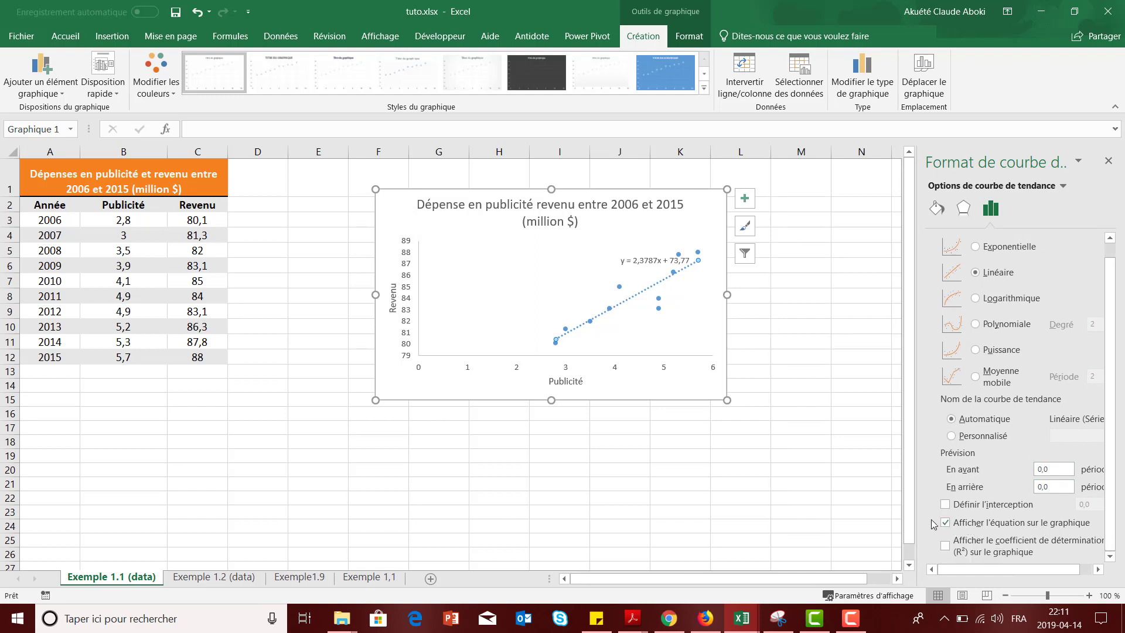
{"action": "left_click", "coordinate": [649, 223]}
{"action": "left_click", "coordinate": [722, 241]}
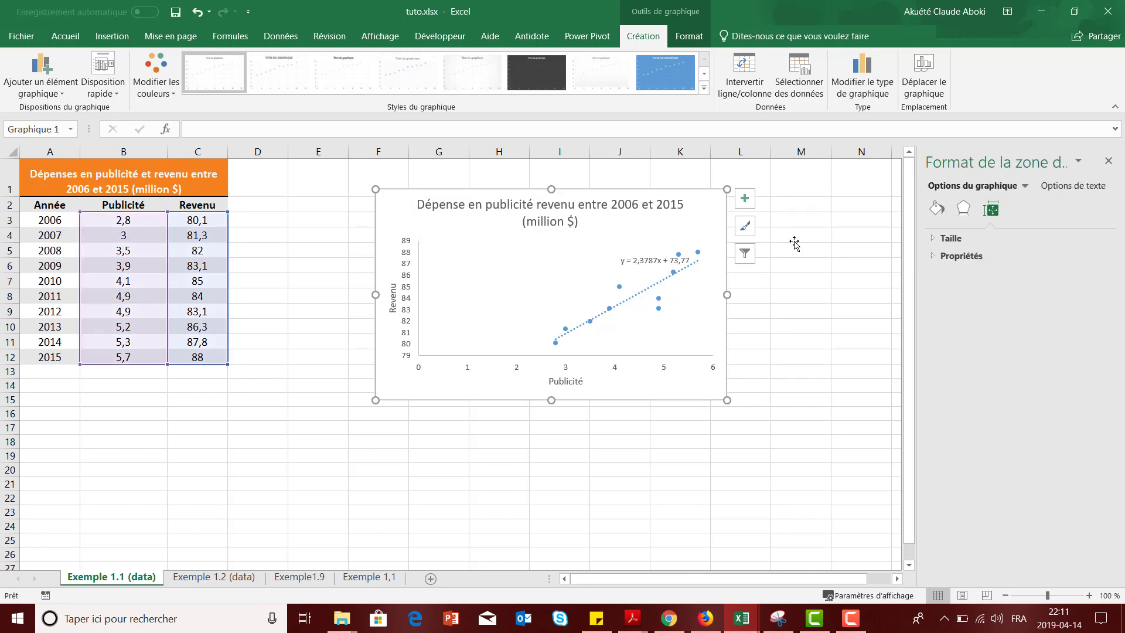
{"action": "left_click", "coordinate": [797, 234]}
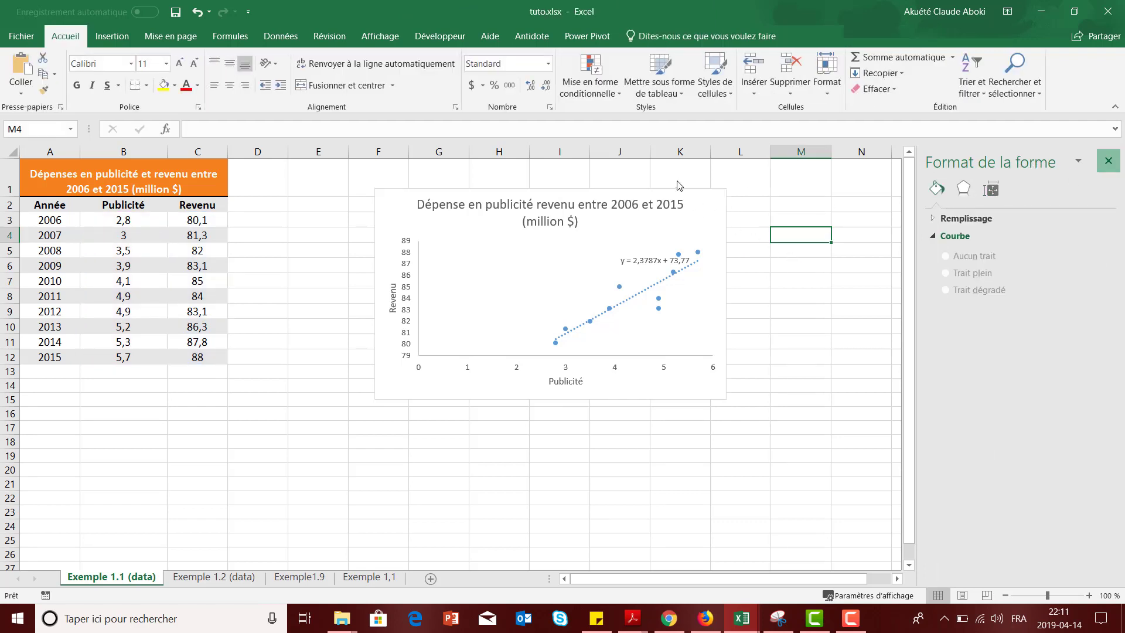
{"action": "left_click", "coordinate": [1108, 160]}
Move the chart away from the data table so it lies over about columns J to P
{"action": "left_click", "coordinate": [697, 213]}
{"action": "left_click_drag", "start_coordinate": [703, 210], "coordinate": [975, 195]}
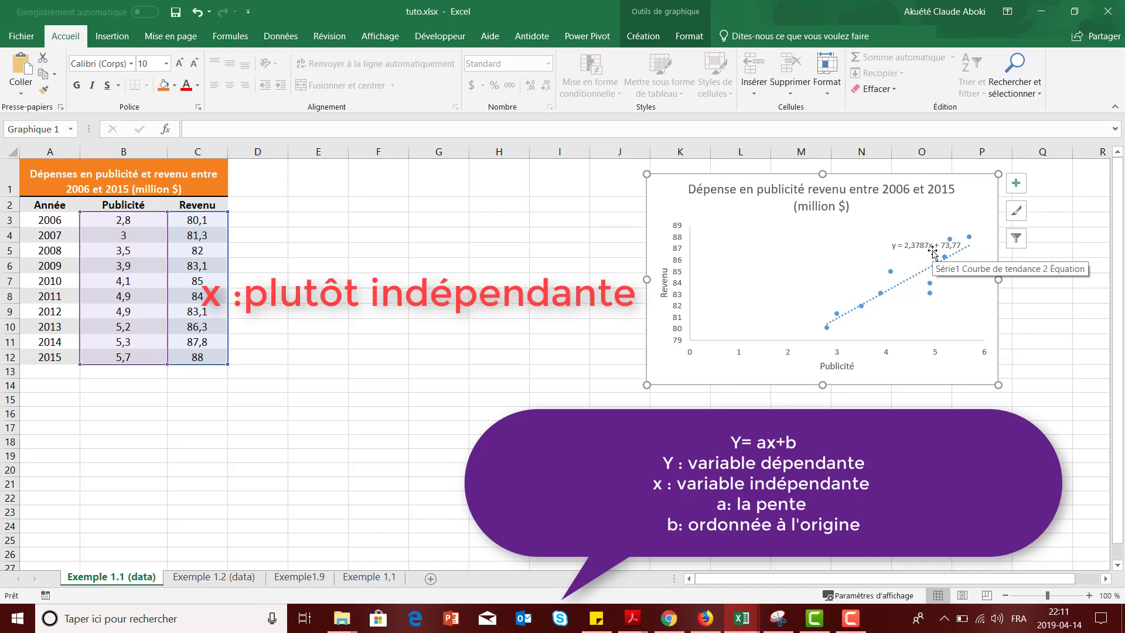
{"action": "left_click", "coordinate": [430, 298]}
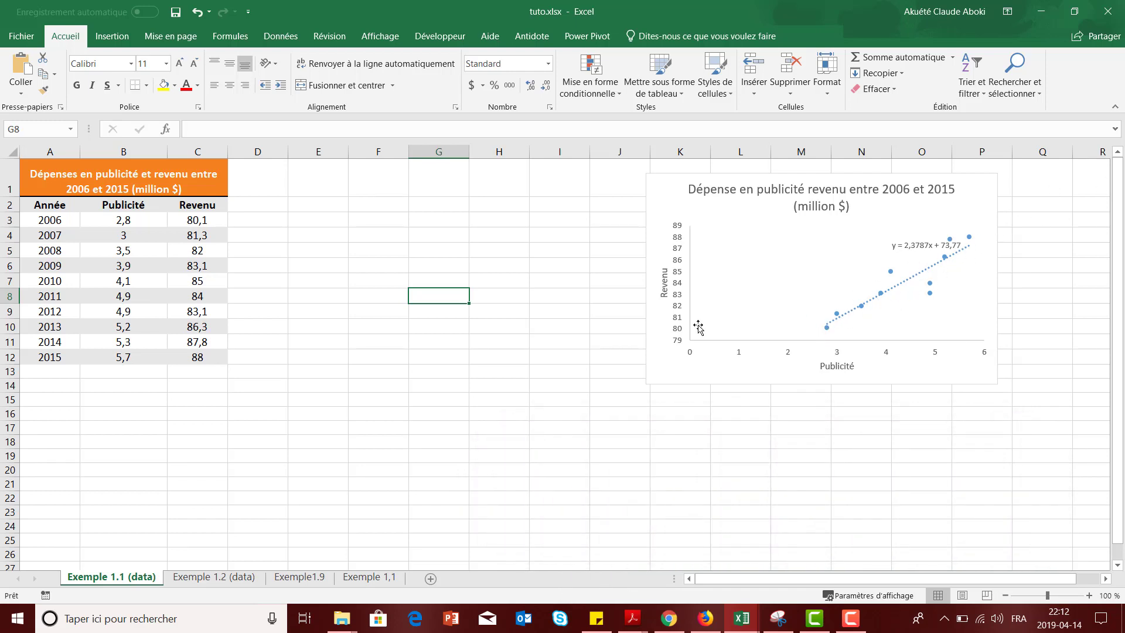
Enter the label "r" in cell A17, below the data table
{"action": "left_click", "coordinate": [207, 399]}
{"action": "left_click", "coordinate": [113, 400]}
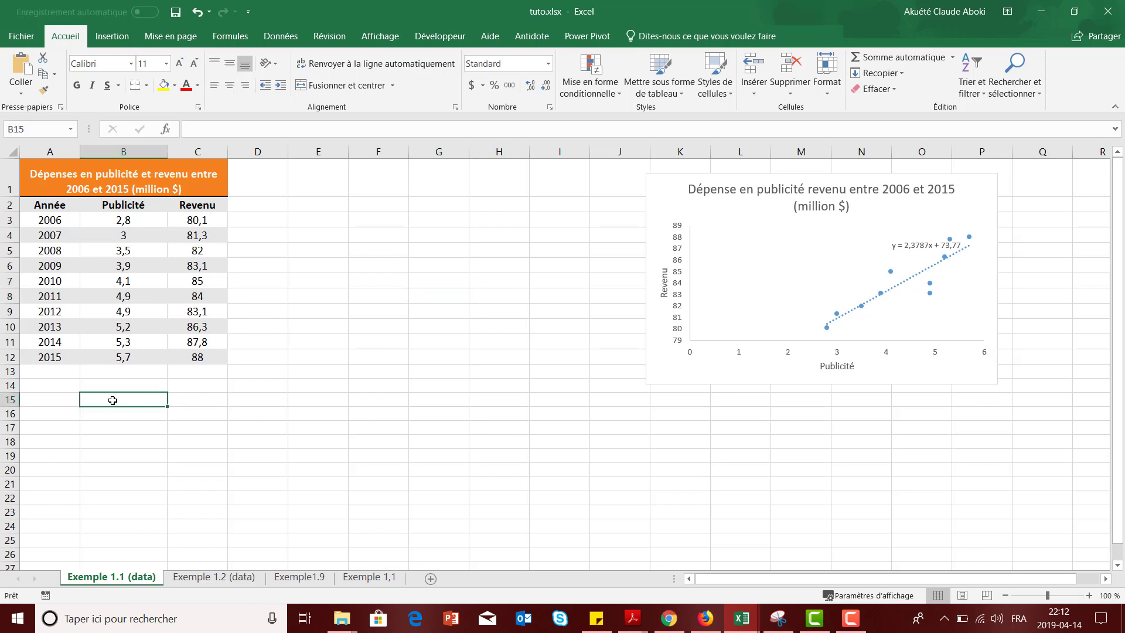
{"action": "left_click", "coordinate": [48, 413]}
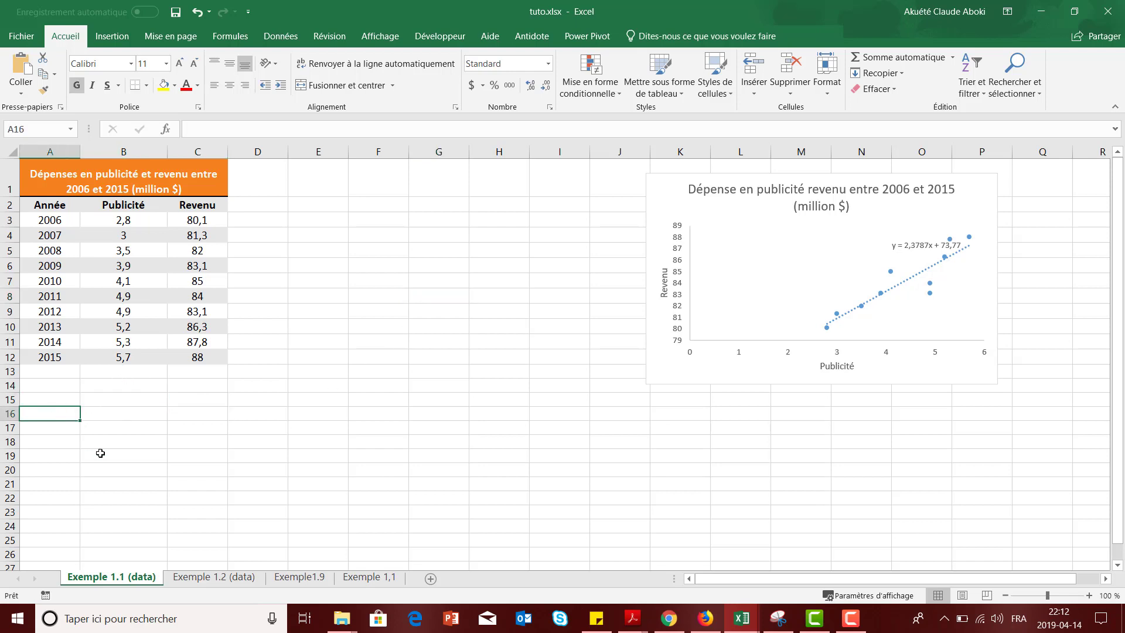
{"action": "key", "text": "Down"}
{"action": "type", "text": "r"}
{"action": "key", "text": "Tab"}
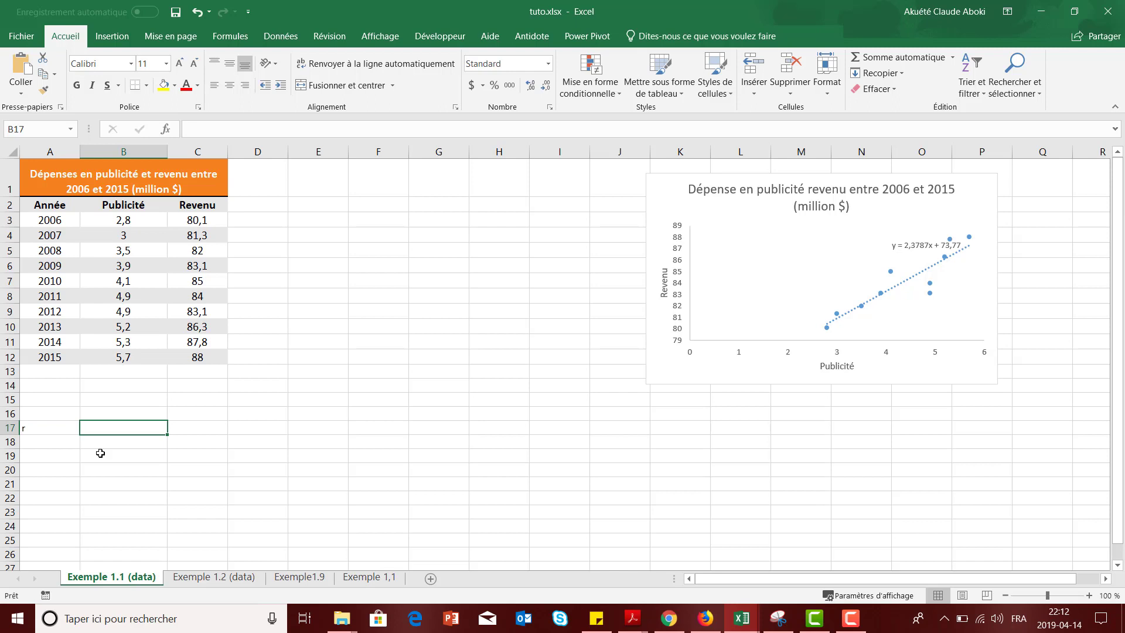
Calculate the correlation between Publicité B3:B12 and Revenu C3:C12 in cell B17 with COEFFICIENT.CORRELATION
{"action": "type", "text": "=coe"}
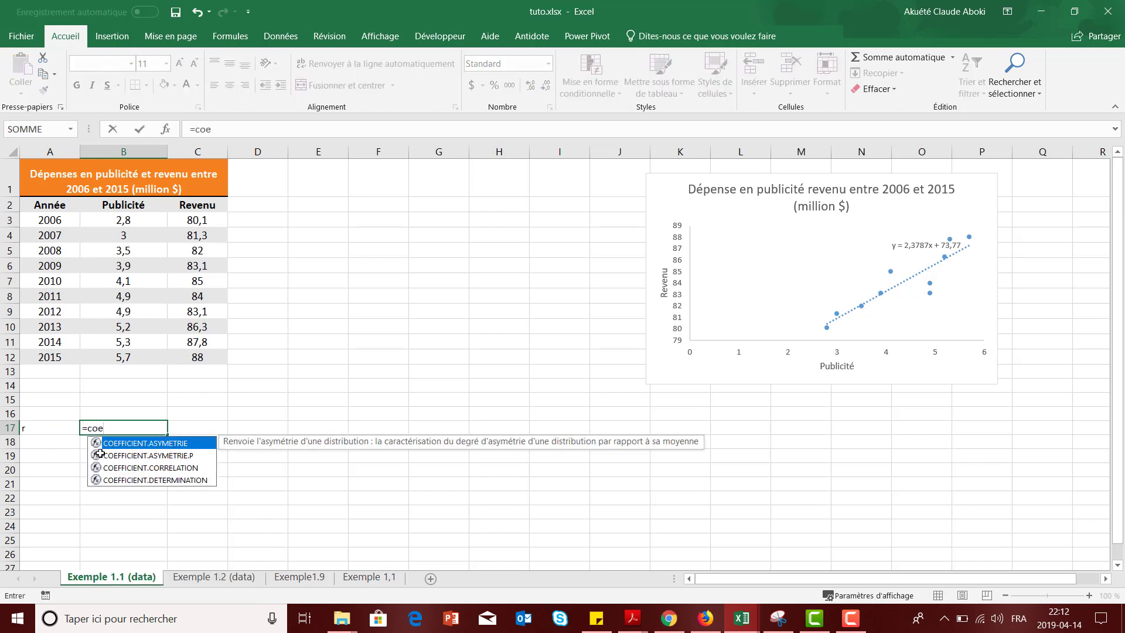
{"action": "double_click", "coordinate": [185, 469]}
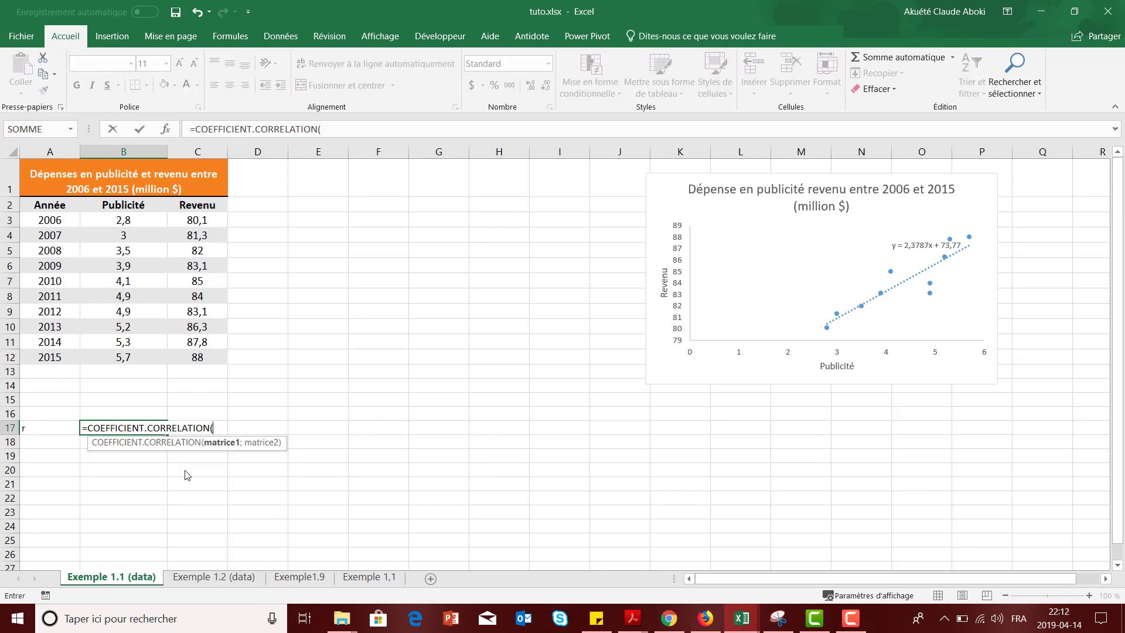
{"action": "left_click_drag", "start_coordinate": [134, 227], "coordinate": [151, 357]}
{"action": "type", "text": ";"}
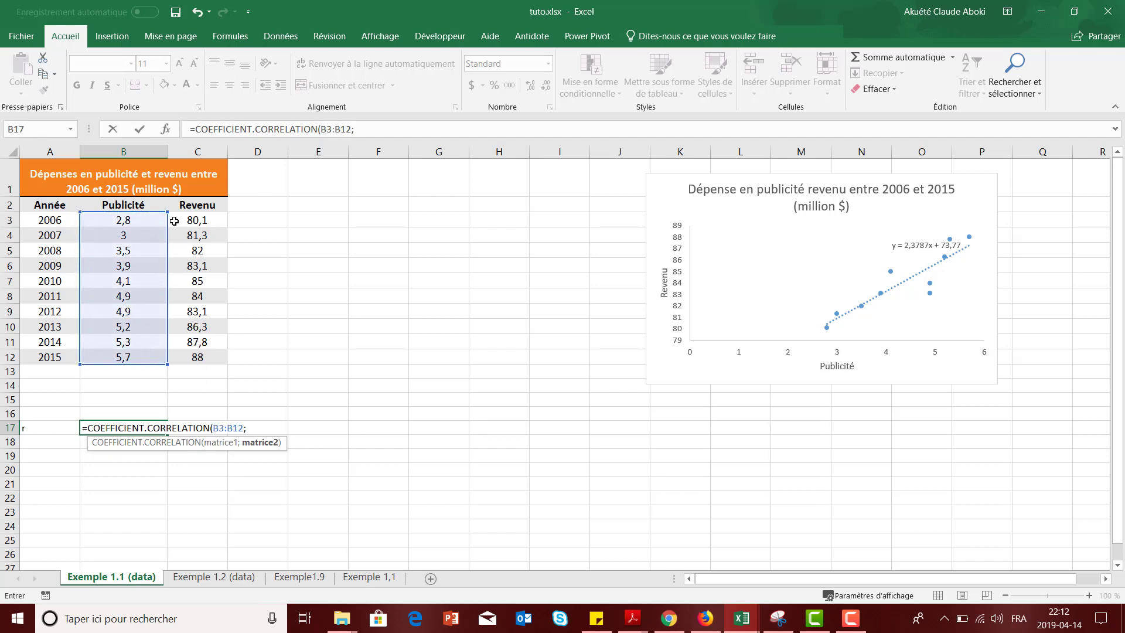
{"action": "left_click_drag", "start_coordinate": [174, 221], "coordinate": [197, 356]}
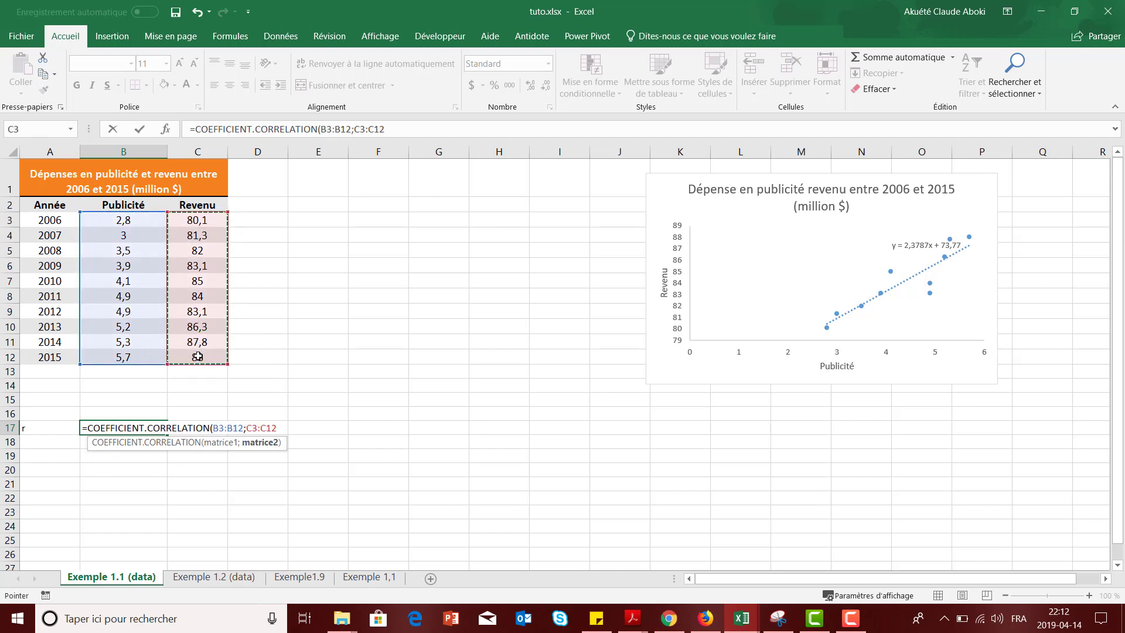
{"action": "key", "text": "Return"}
Format the correlation coefficient in B17 to show three decimal places
{"action": "left_click", "coordinate": [150, 429]}
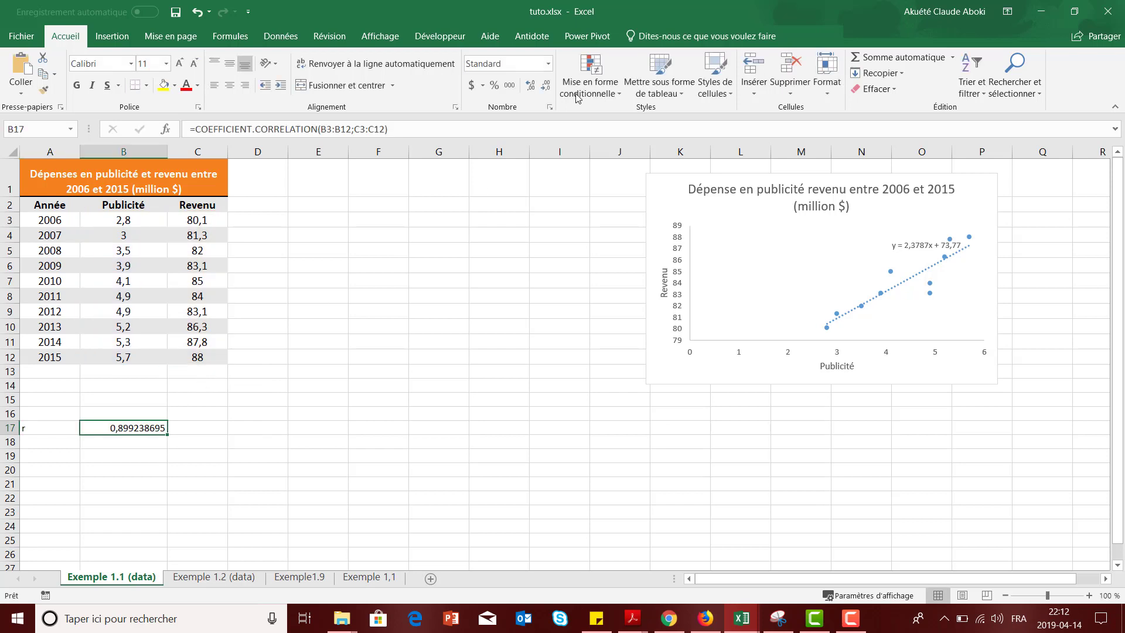
{"action": "left_click", "coordinate": [545, 87]}
{"action": "left_click", "coordinate": [546, 87]}
{"action": "left_click", "coordinate": [545, 86]}
{"action": "left_click", "coordinate": [546, 86]}
{"action": "left_click", "coordinate": [546, 88]}
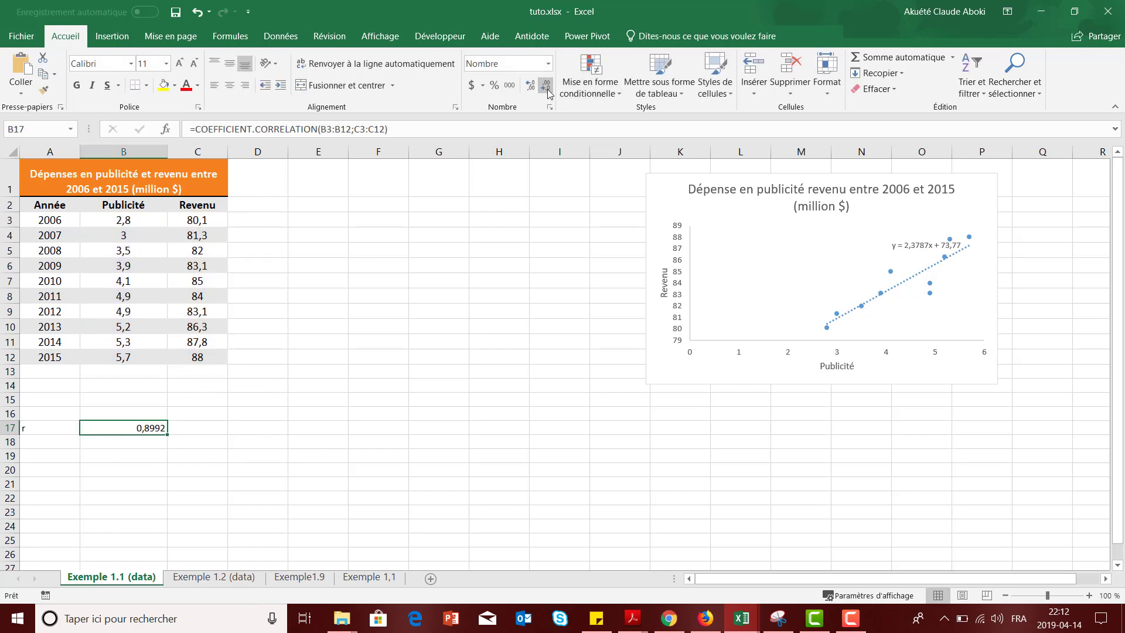
{"action": "left_click", "coordinate": [546, 88]}
{"action": "left_click", "coordinate": [531, 86]}
{"action": "left_click", "coordinate": [207, 433]}
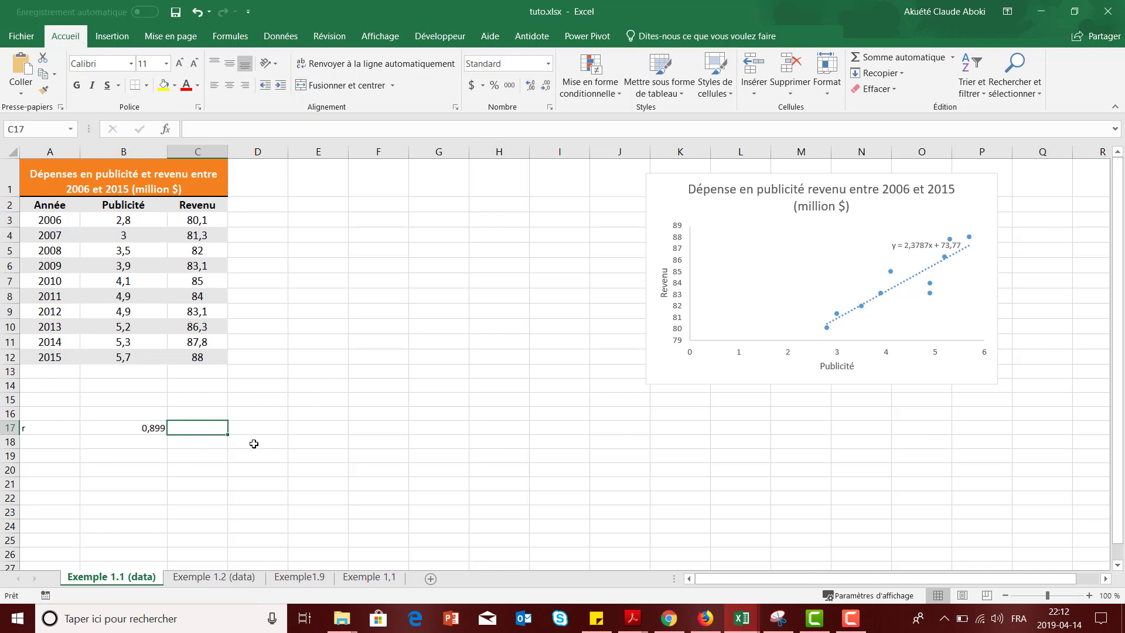
{"action": "left_click", "coordinate": [68, 444]}
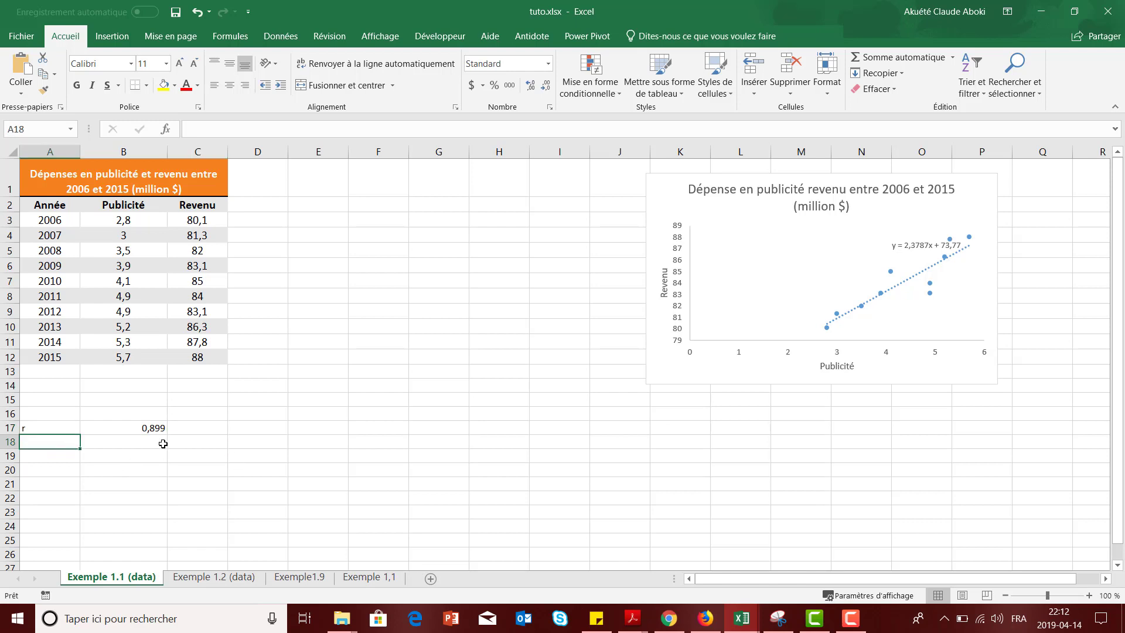
{"action": "left_click", "coordinate": [188, 449]}
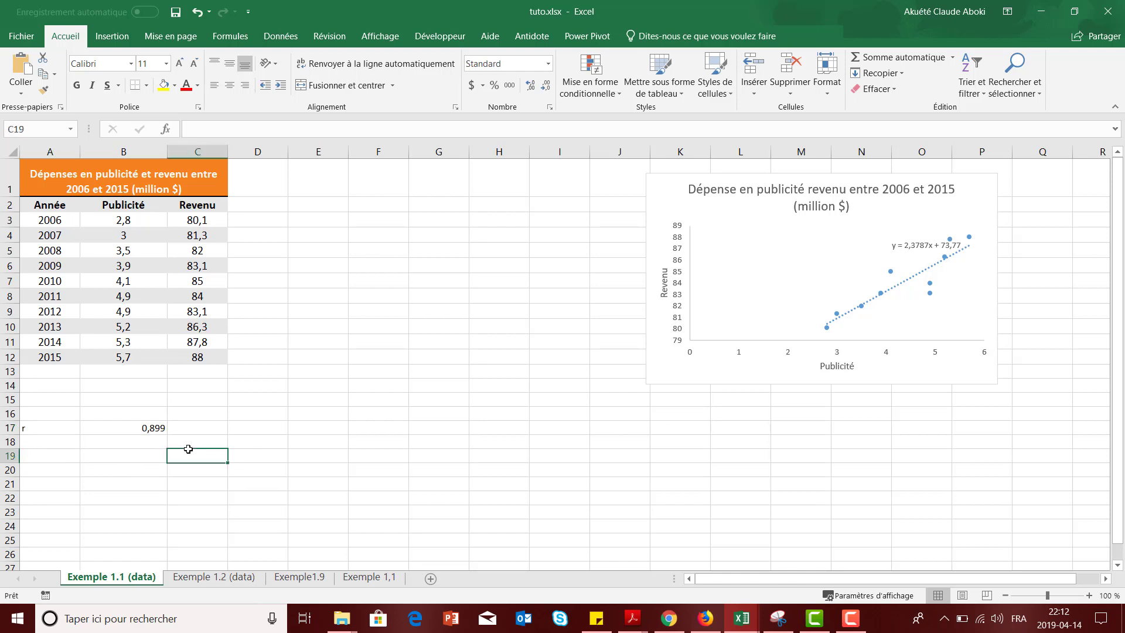
{"action": "left_click", "coordinate": [173, 426]}
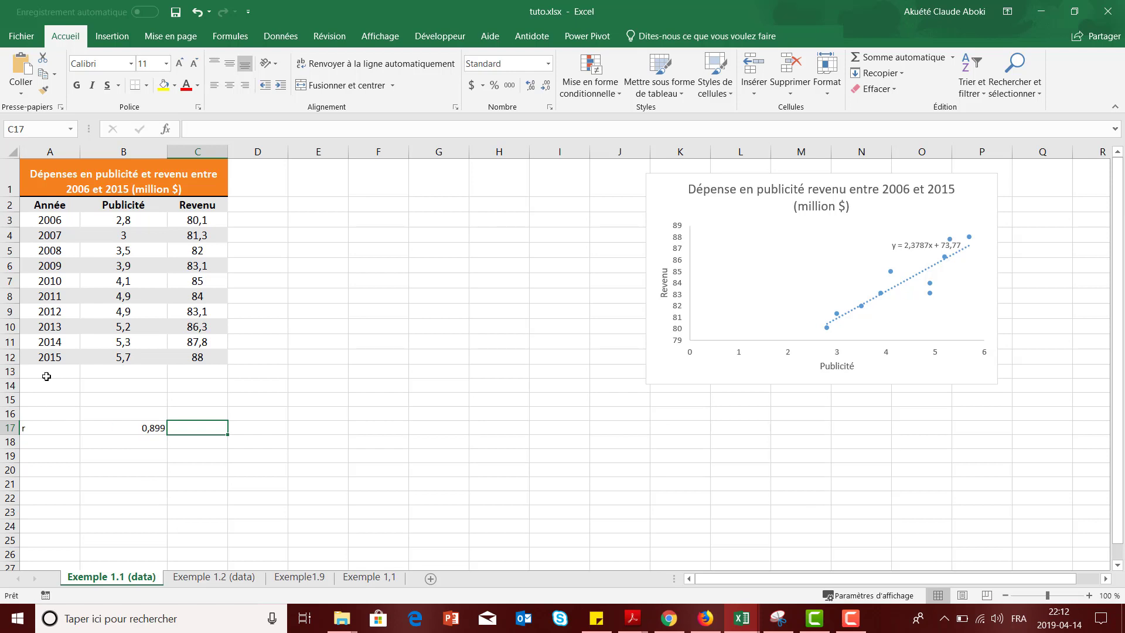
Enter the hypothesis labels "Ho" in cell A15 and "Ha" in cell A16
{"action": "left_click", "coordinate": [51, 400]}
{"action": "type", "text": "Ho"}
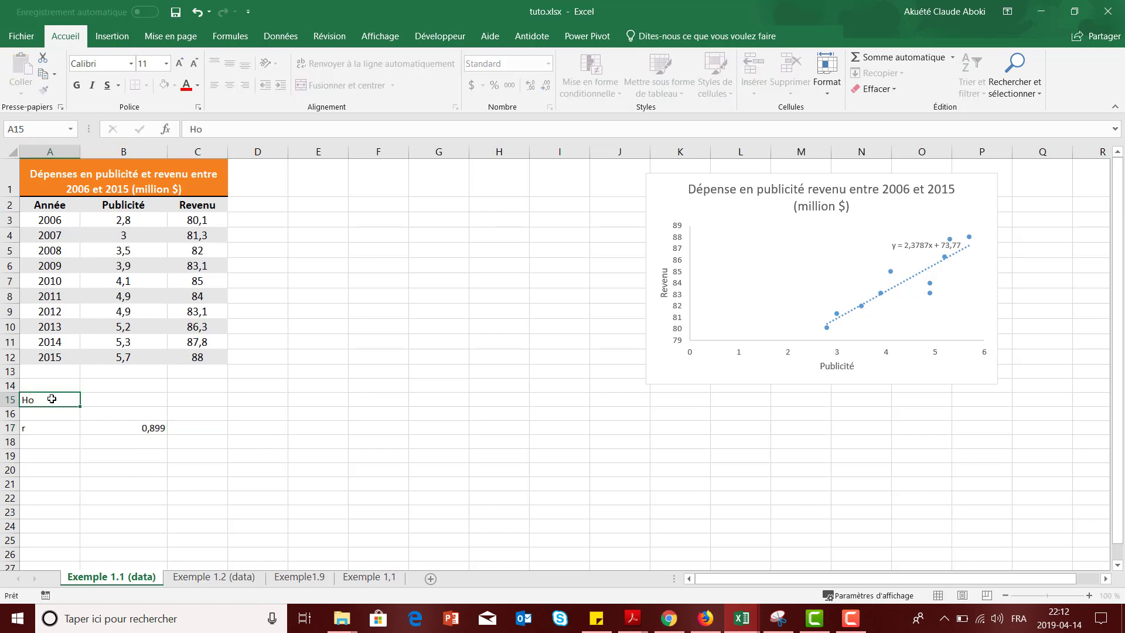
{"action": "key", "text": "Tab"}
{"action": "key", "text": "Return"}
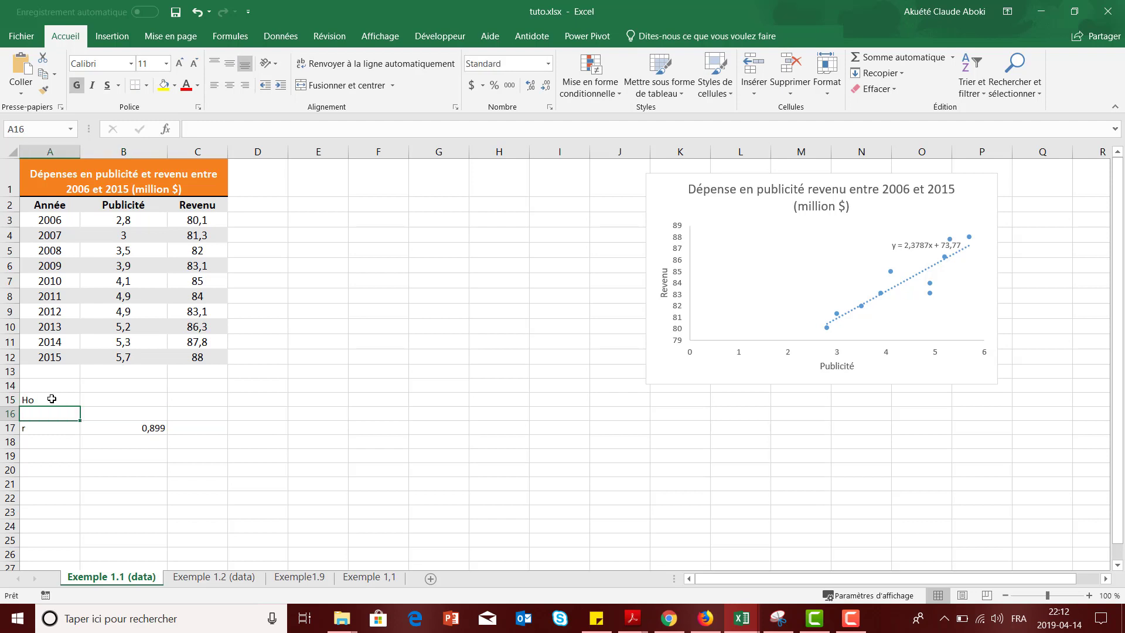
{"action": "type", "text": "Ha"}
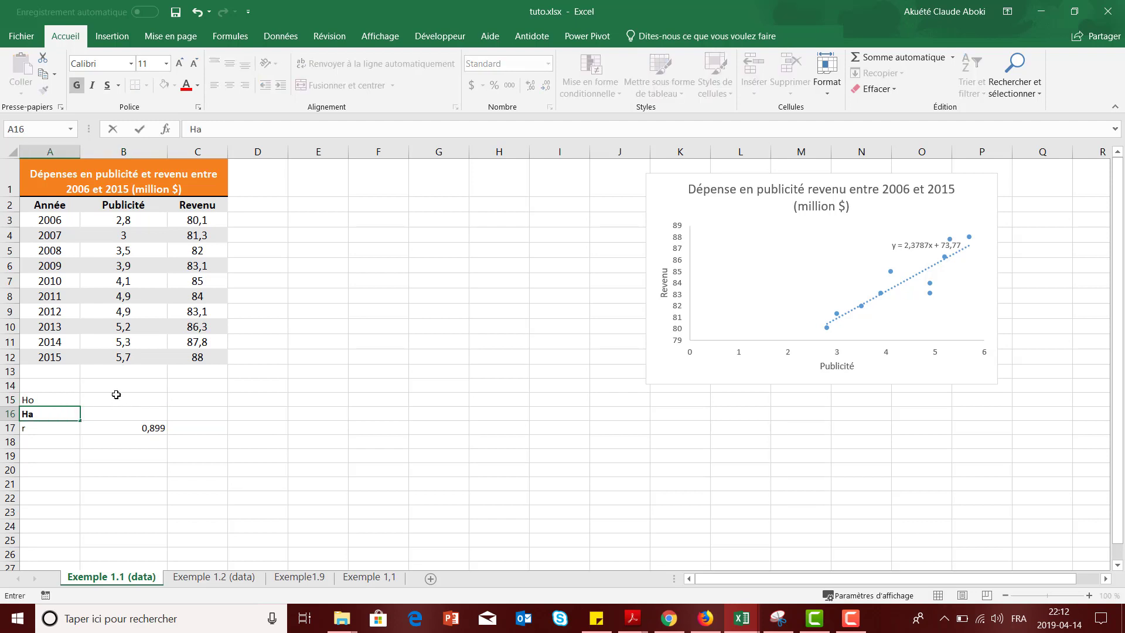
Write the alternative hypothesis "p>0" in B16 and the null hypothesis "p<=0" in B15
{"action": "left_click", "coordinate": [123, 415]}
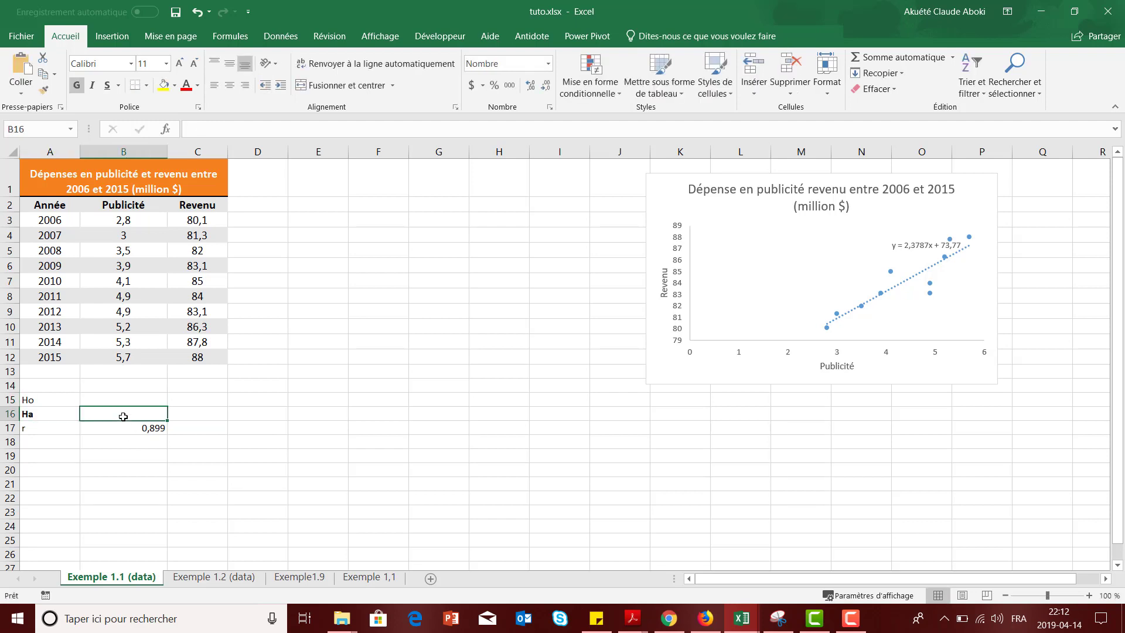
{"action": "type", "text": "p>"}
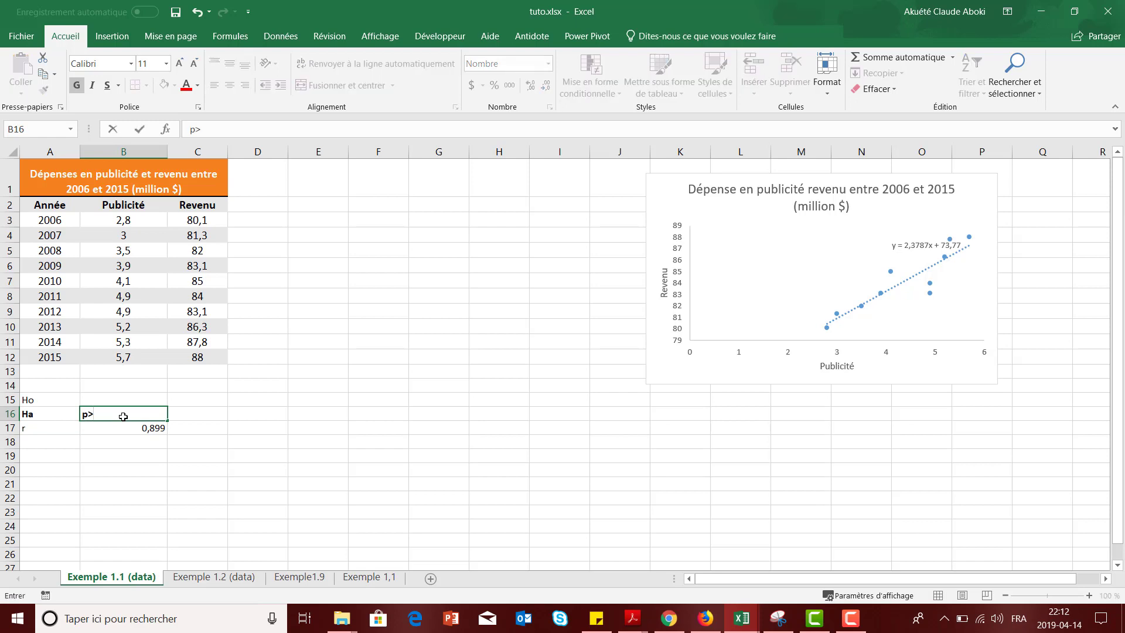
{"action": "type", "text": "0"}
{"action": "key", "text": "Return"}
{"action": "left_click", "coordinate": [117, 400]}
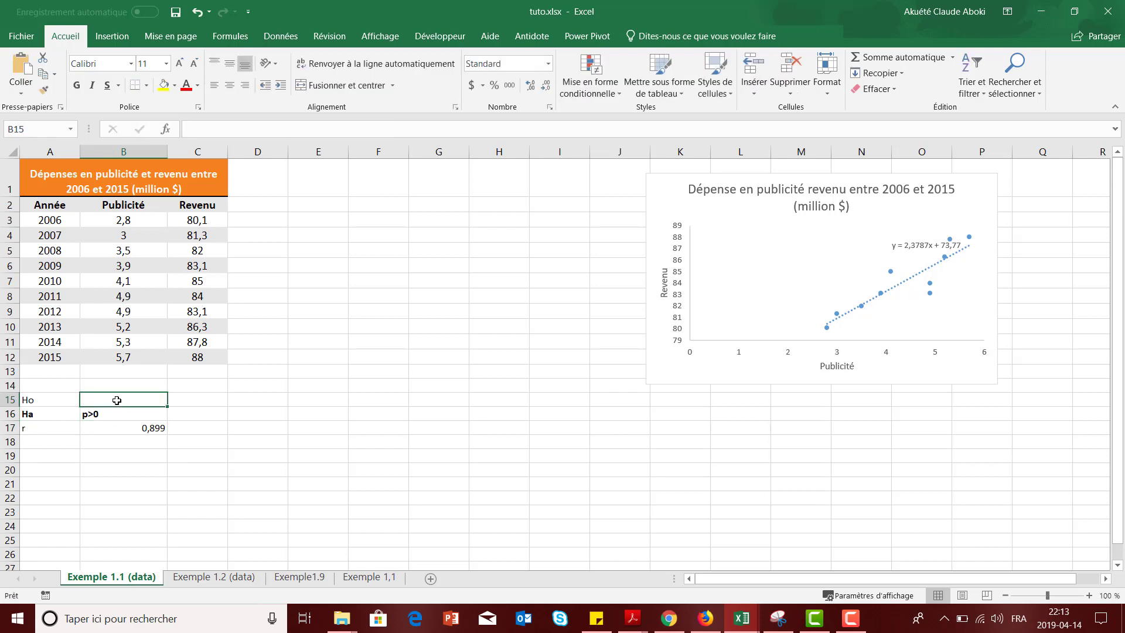
{"action": "type", "text": "p<"}
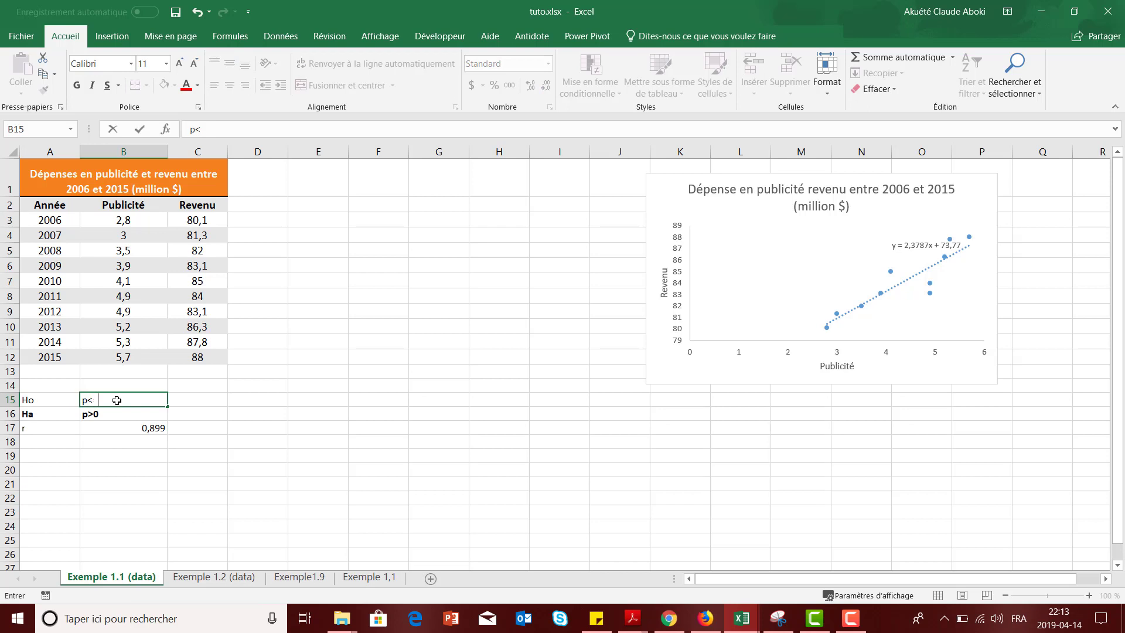
{"action": "type", "text": "=0"}
{"action": "key", "text": "Return"}
Label cell A18 "n" and count the years in A3:A12 with the NB function in B18
{"action": "key", "text": "Return"}
{"action": "key", "text": "Return"}
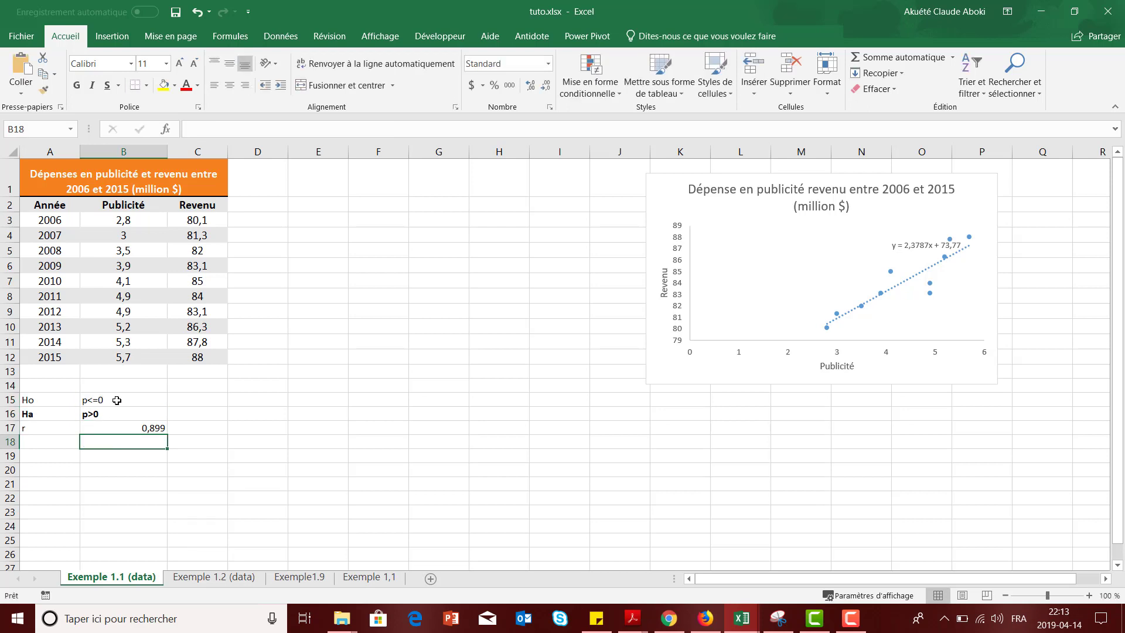
{"action": "key", "text": "Left"}
{"action": "type", "text": "n"}
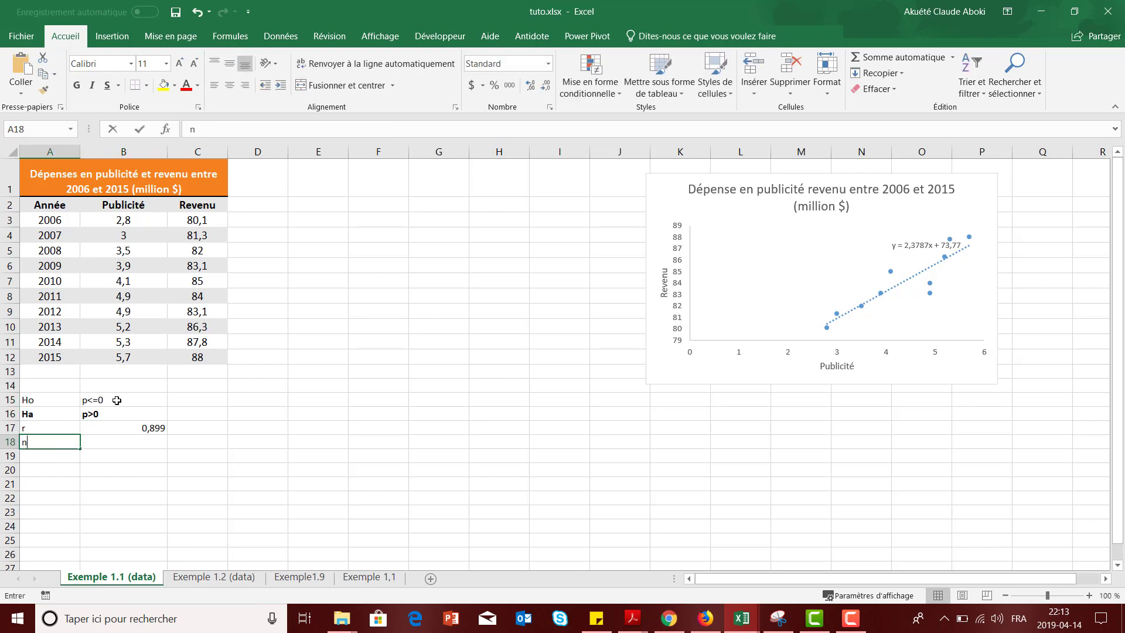
{"action": "key", "text": "Right"}
{"action": "type", "text": "="}
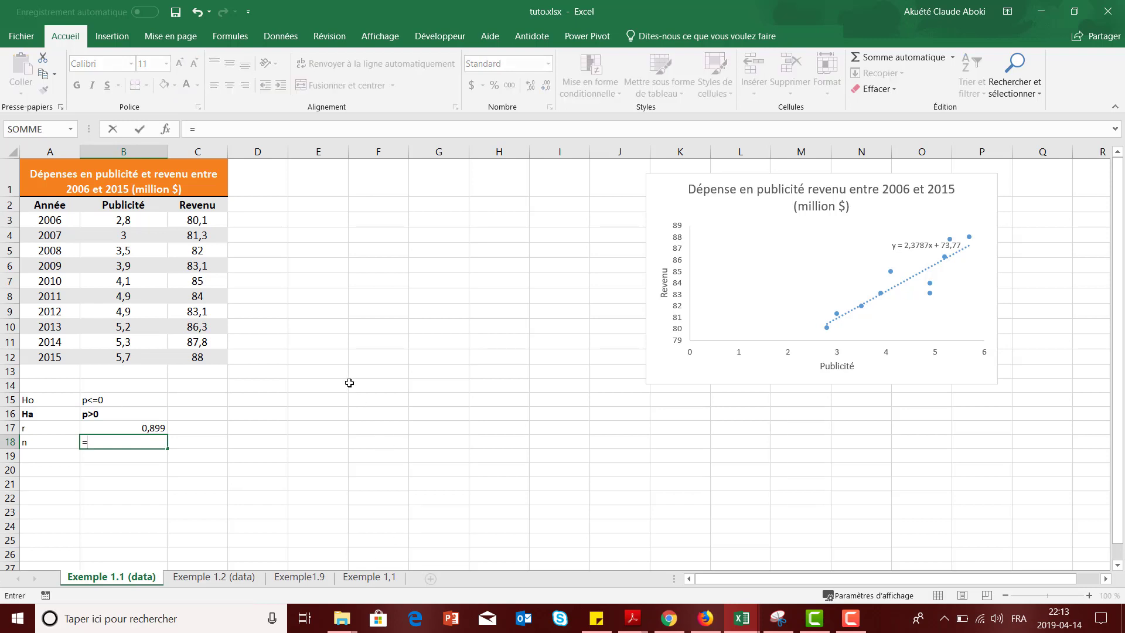
{"action": "type", "text": "nb"}
{"action": "key", "text": "Tab"}
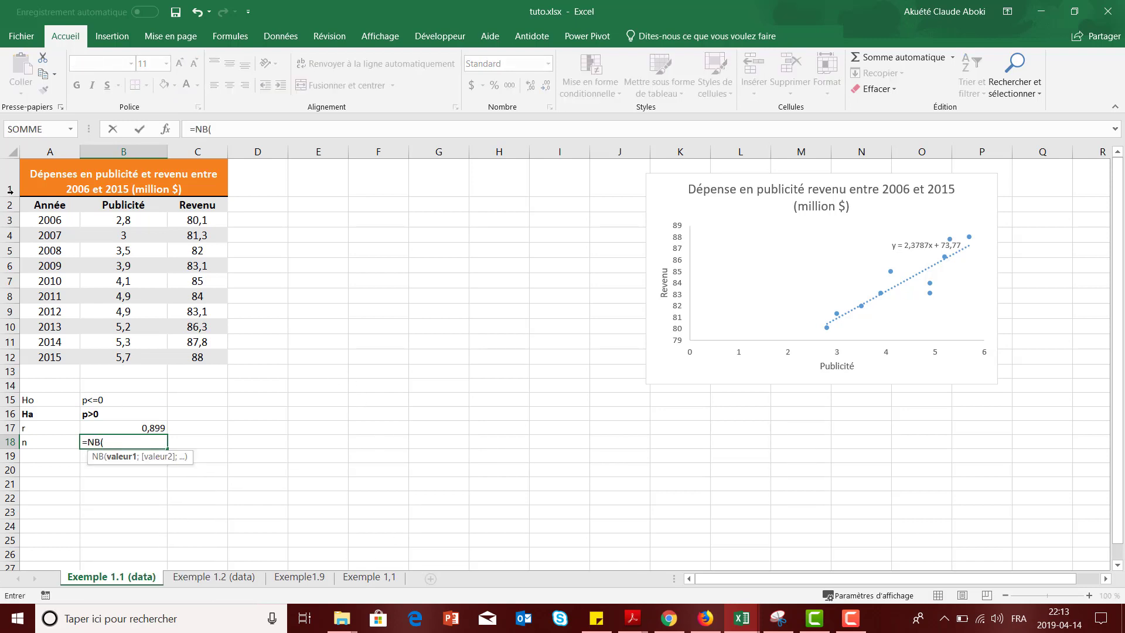
{"action": "left_click_drag", "start_coordinate": [56, 221], "coordinate": [41, 357]}
{"action": "key", "text": "Return"}
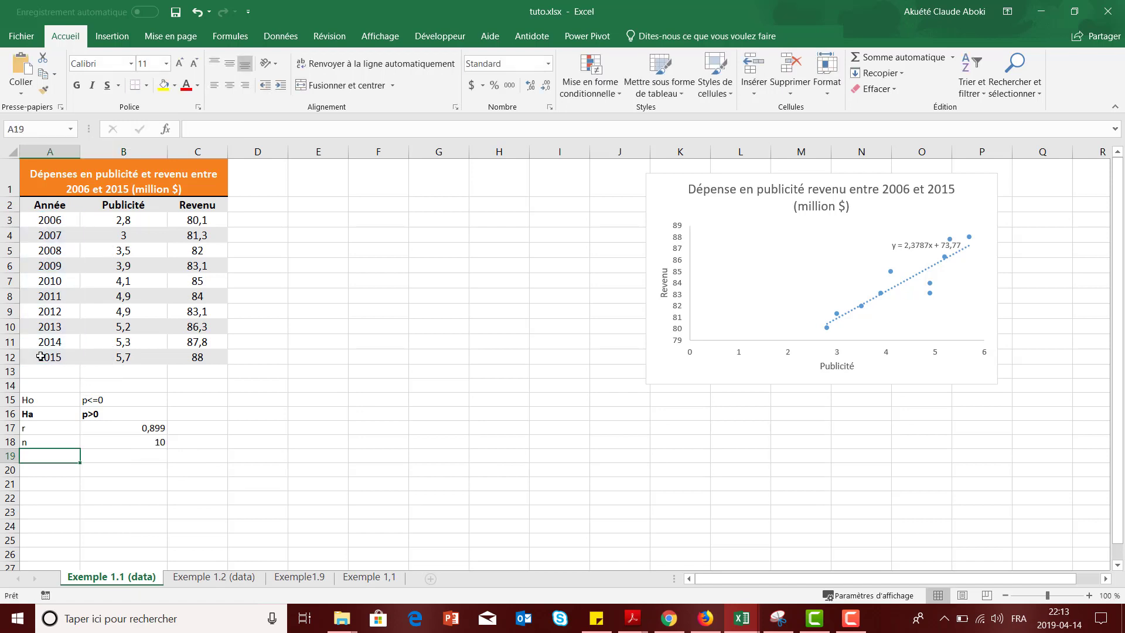
Add the significance level, with the label "alpha" in A19 and the value 1% in B19
{"action": "type", "text": "alpha"}
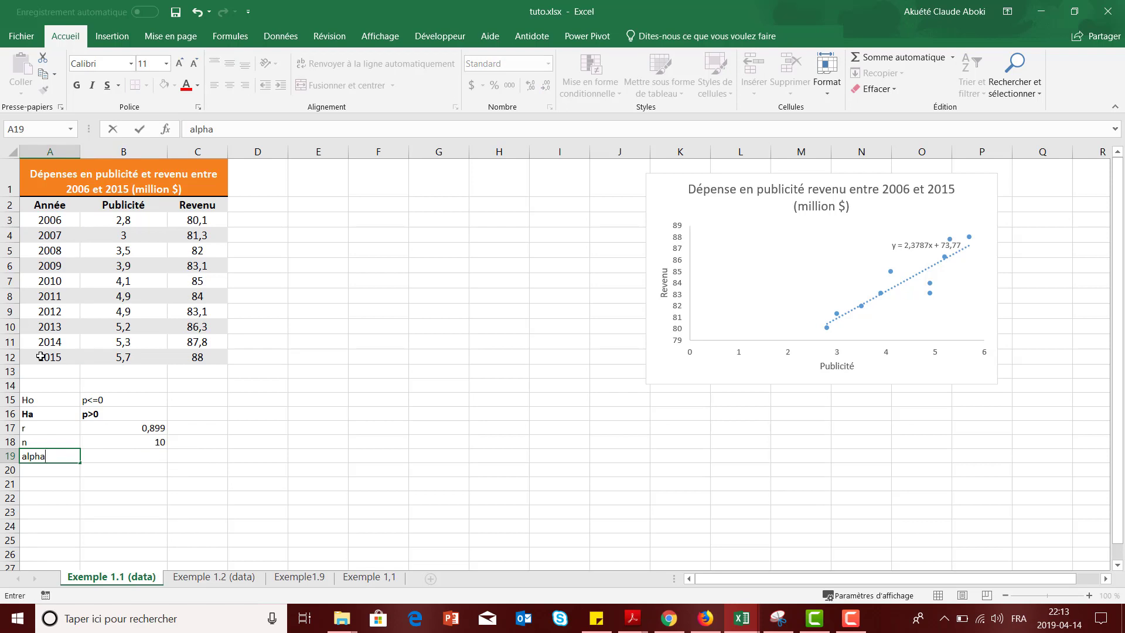
{"action": "key", "text": "Tab"}
{"action": "type", "text": "1%"}
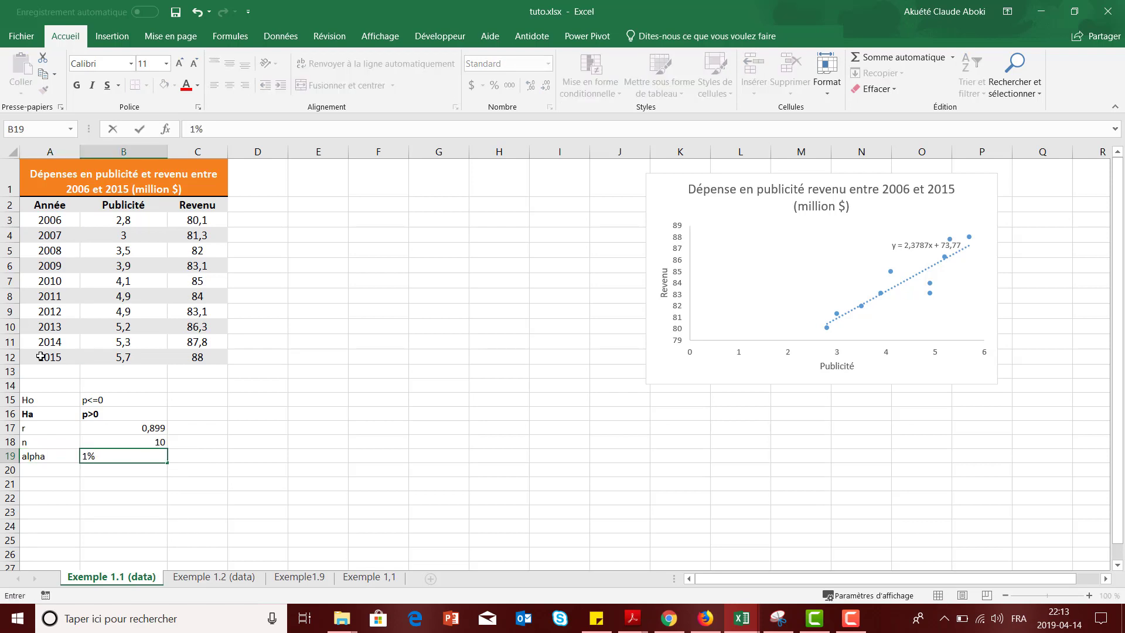
{"action": "key", "text": "Return"}
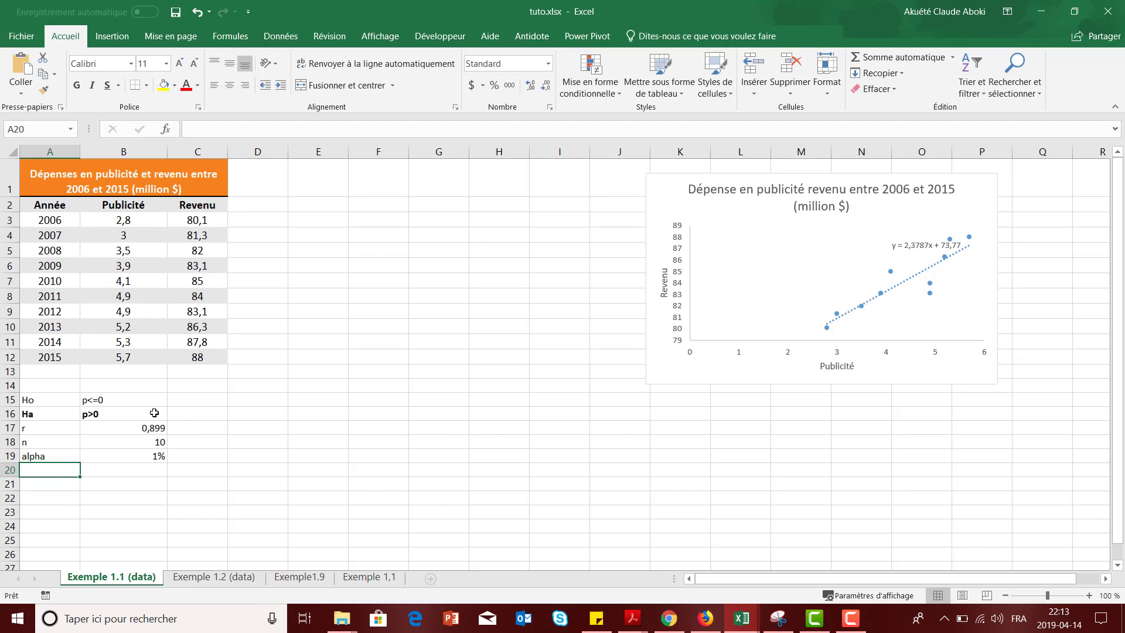
Enter the label "Stat Critique" in cell A20
{"action": "type", "text": "Stat"}
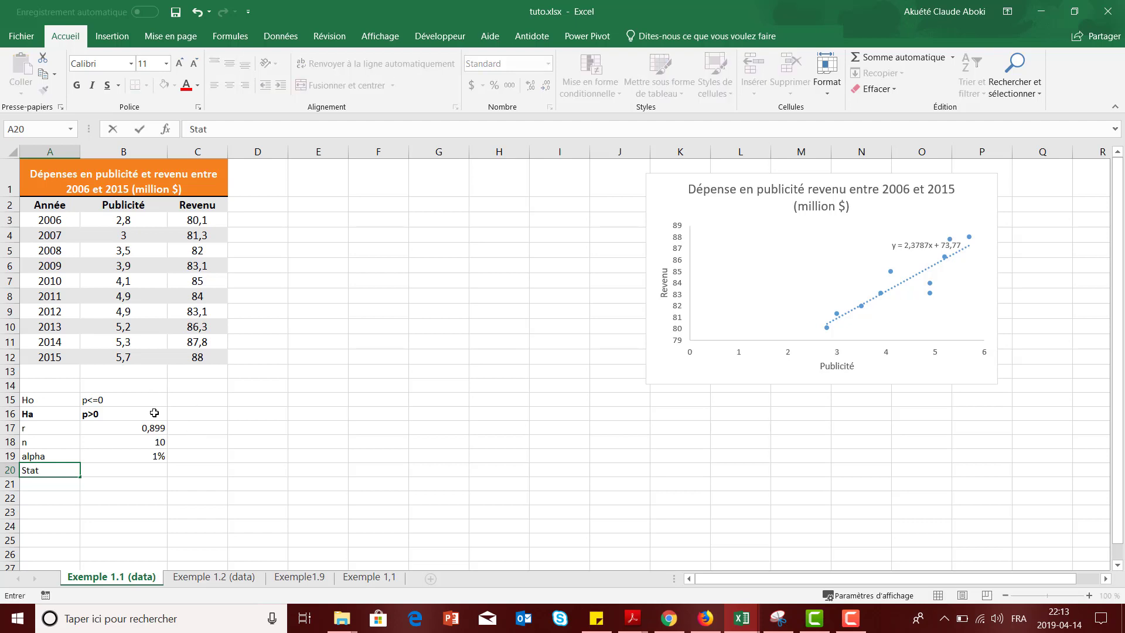
{"action": "type", "text": " Critique"}
{"action": "key", "text": "Tab"}
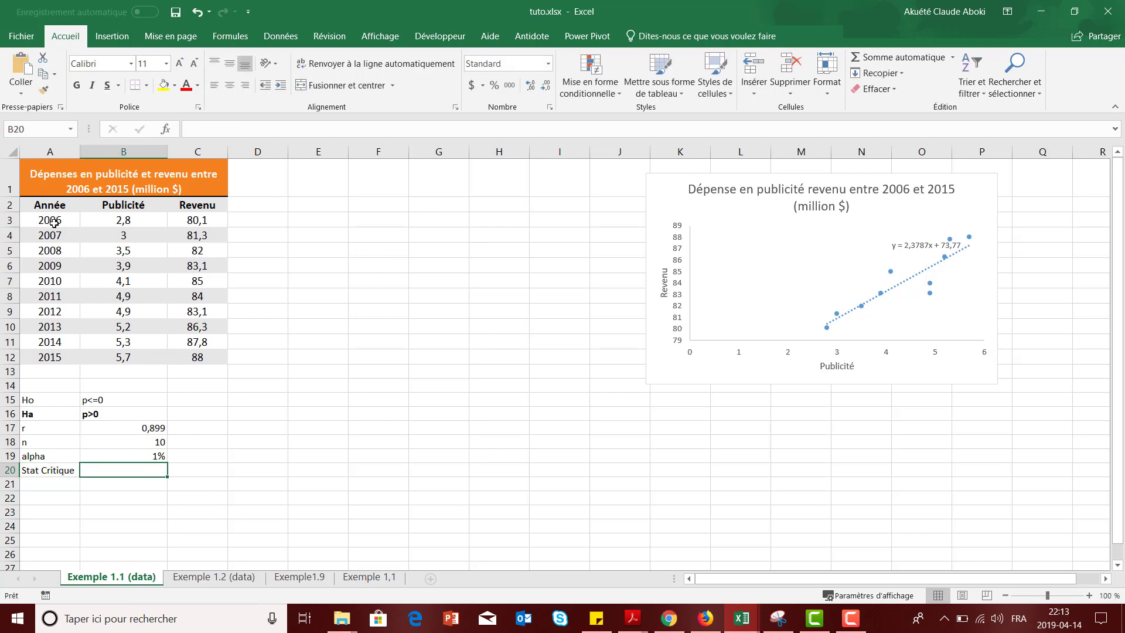
{"action": "left_click_drag", "start_coordinate": [54, 222], "coordinate": [36, 357]}
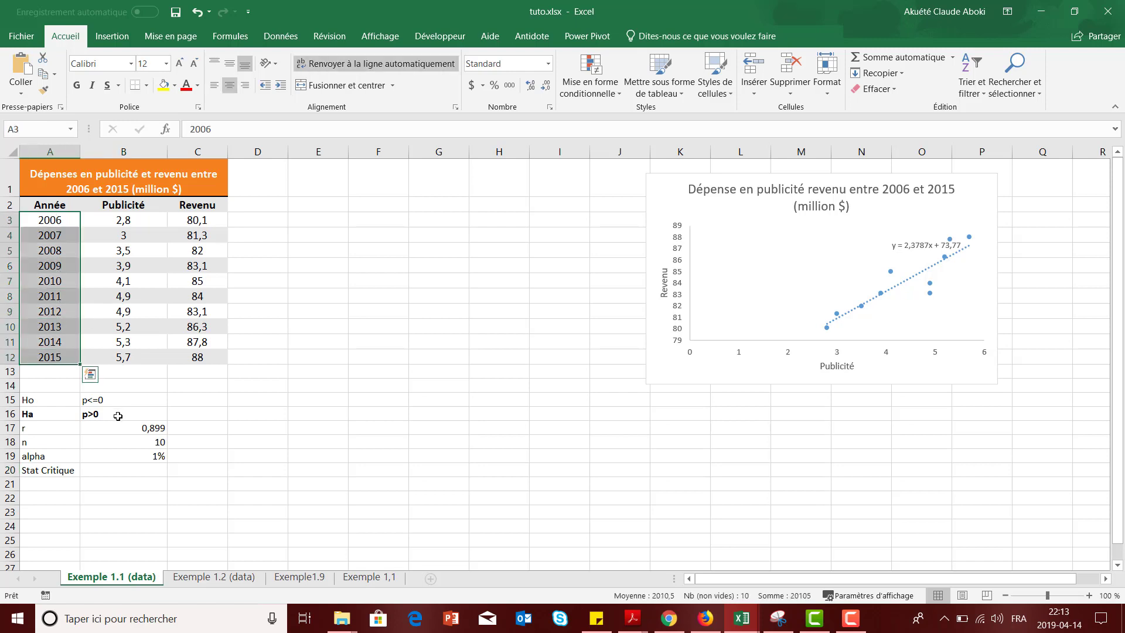
{"action": "left_click", "coordinate": [239, 422]}
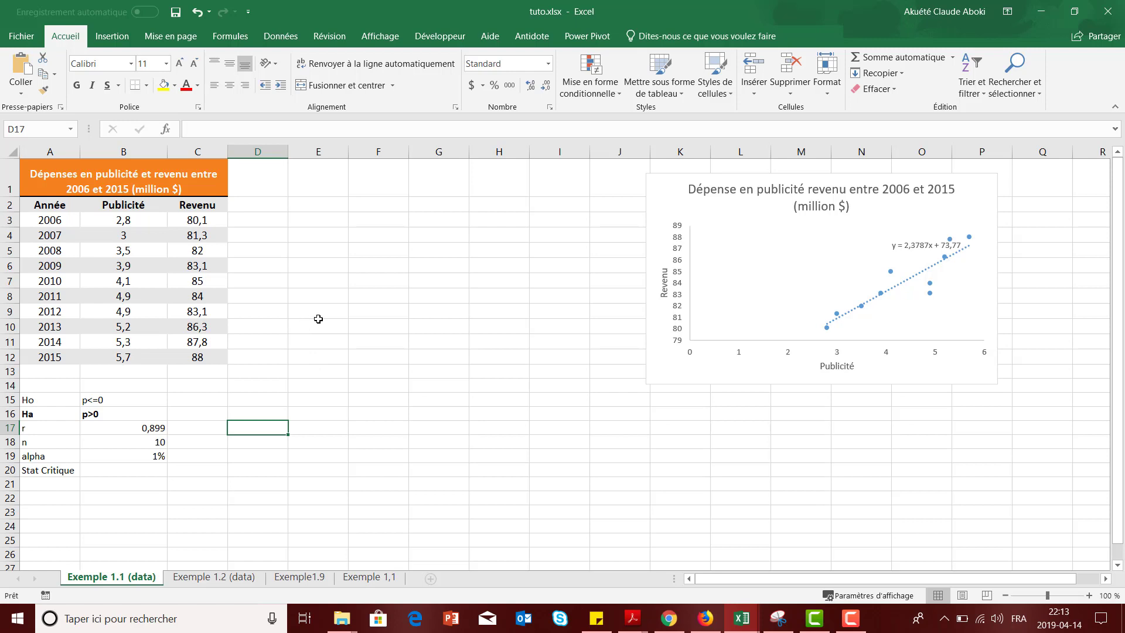
{"action": "left_click", "coordinate": [336, 354]}
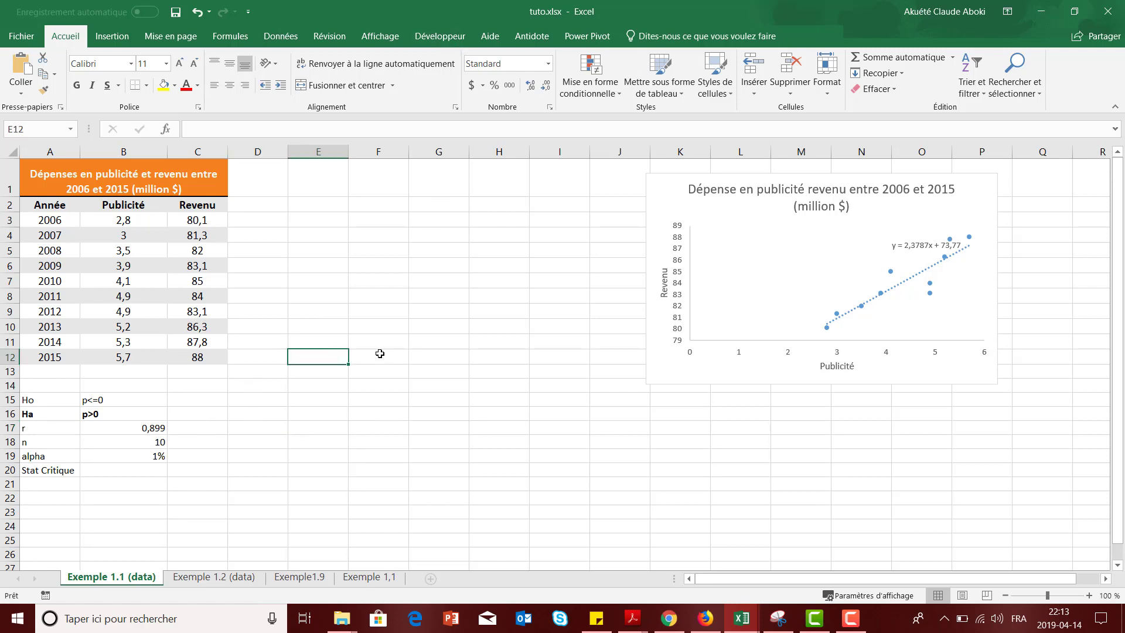
{"action": "left_click", "coordinate": [362, 307]}
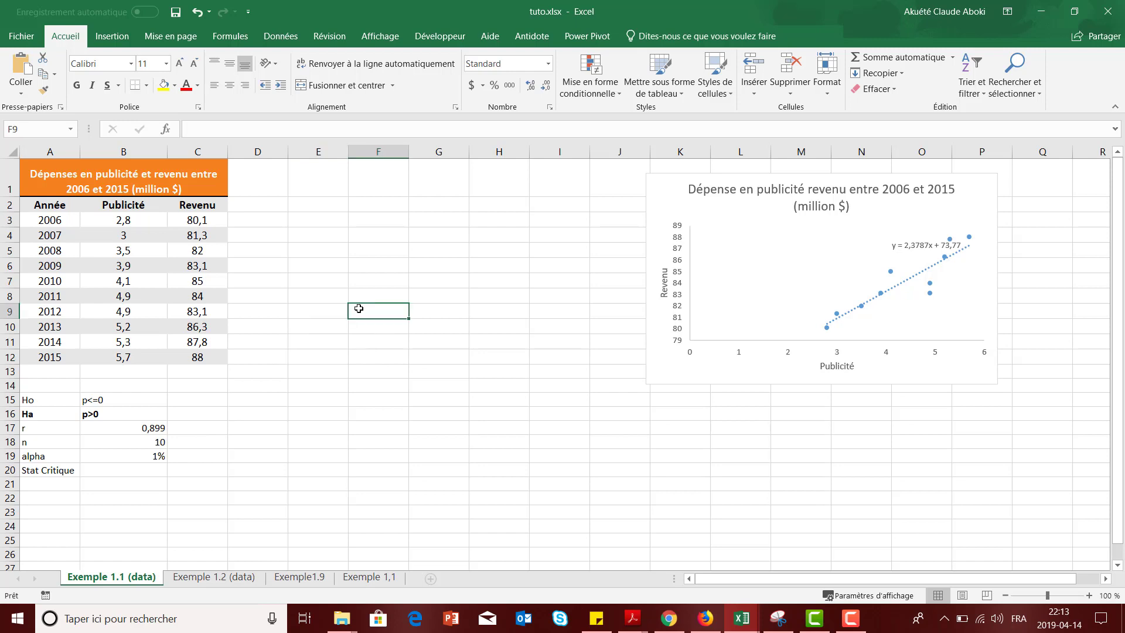
Consult the test statistic formula captured in Outil Capture d'écran and return to cell B20 of the worksheet
{"action": "left_click", "coordinate": [150, 468]}
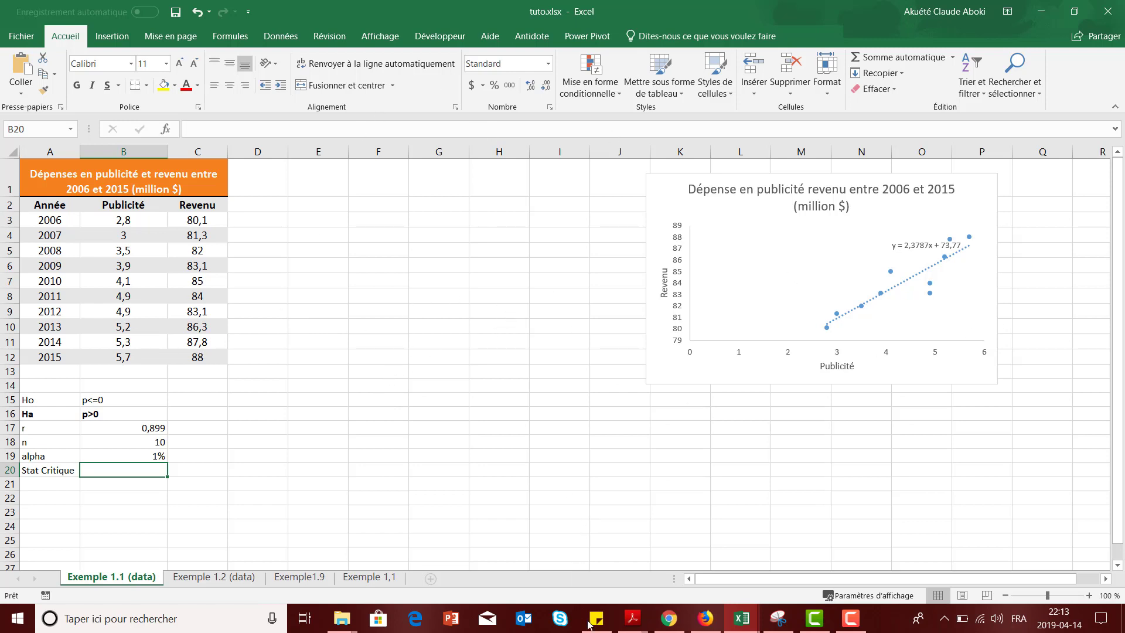
{"action": "left_click", "coordinate": [779, 619]}
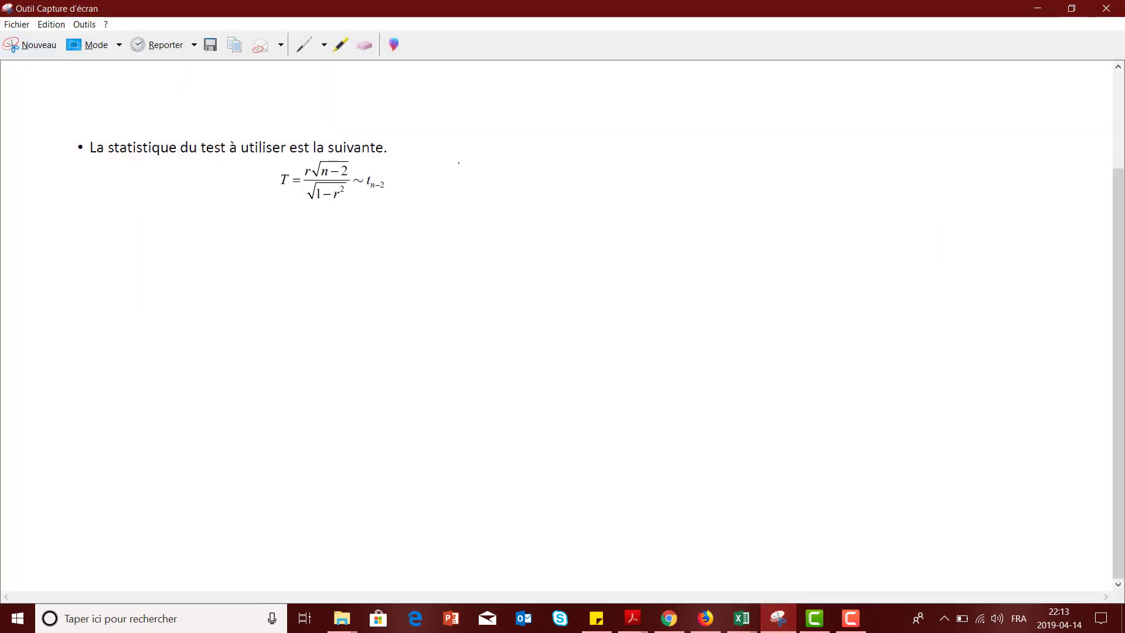
{"action": "left_click", "coordinate": [1038, 8]}
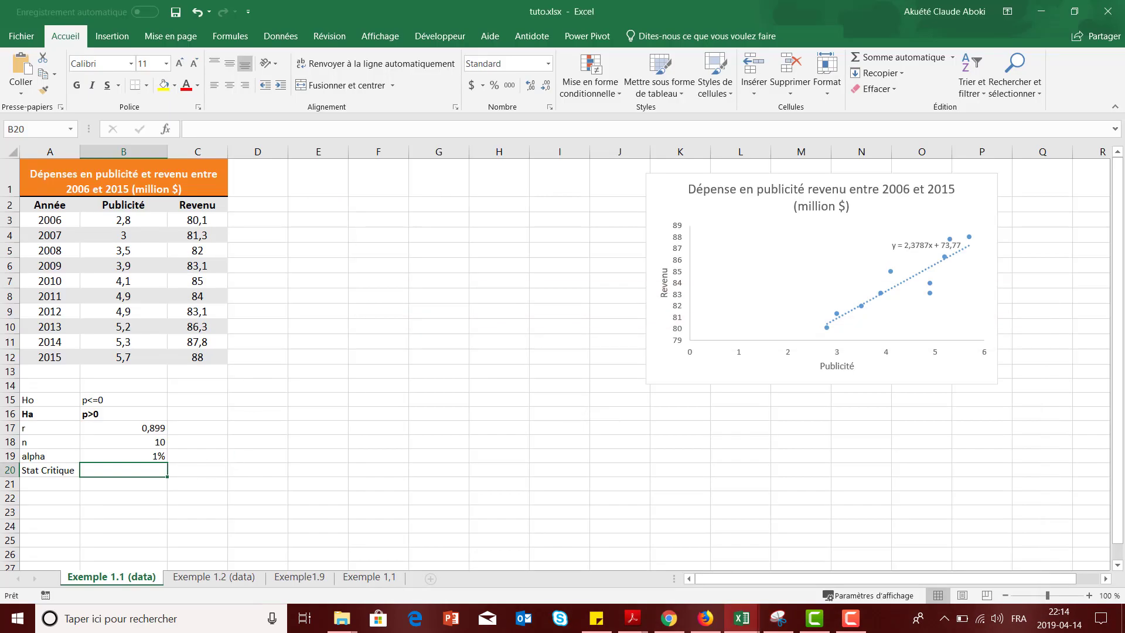
Calculate the test statistic in B20 with =(B17*RACINE((B18-2))/RACINE(1-B17*B17)), accepting the proposed parenthesis correction
{"action": "type", "text": "="}
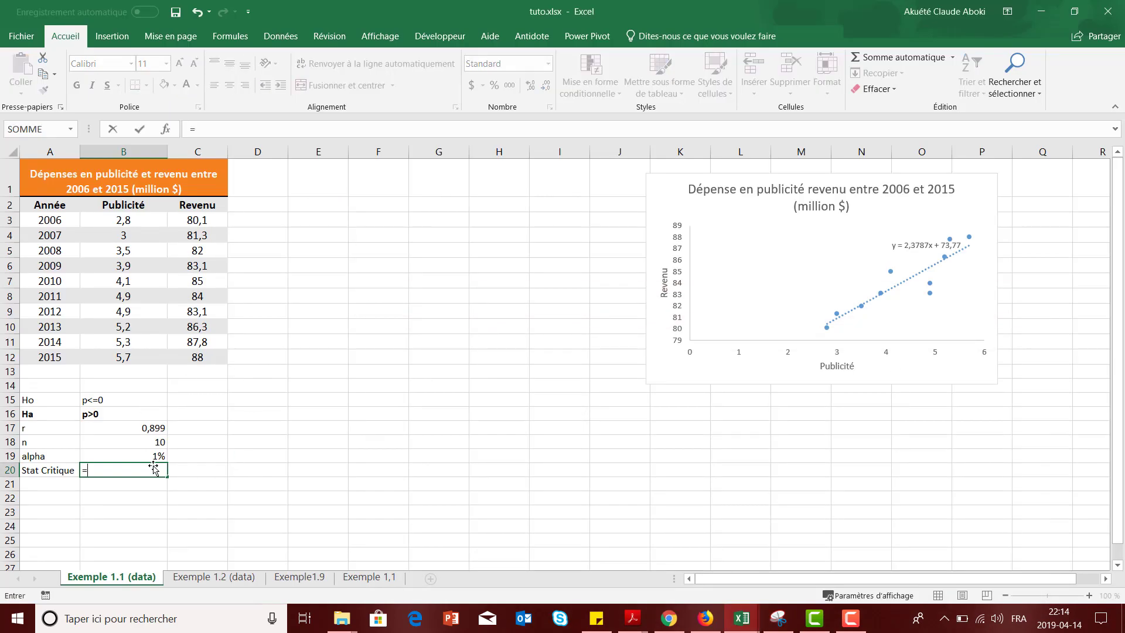
{"action": "type", "text": "("}
{"action": "left_click", "coordinate": [121, 427]}
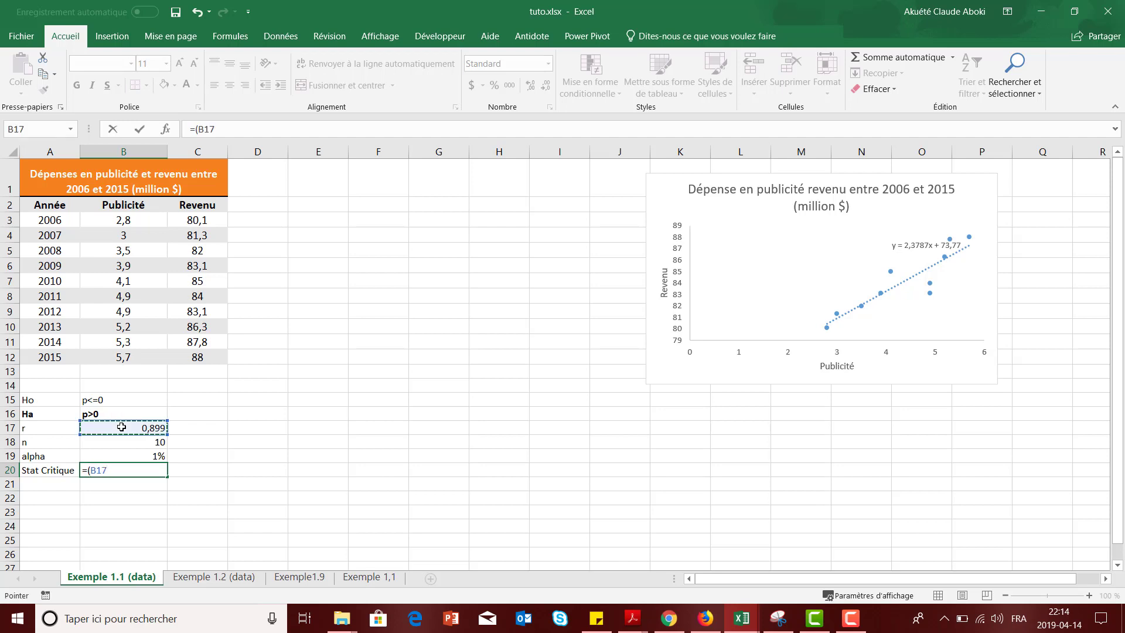
{"action": "type", "text": "*raci"}
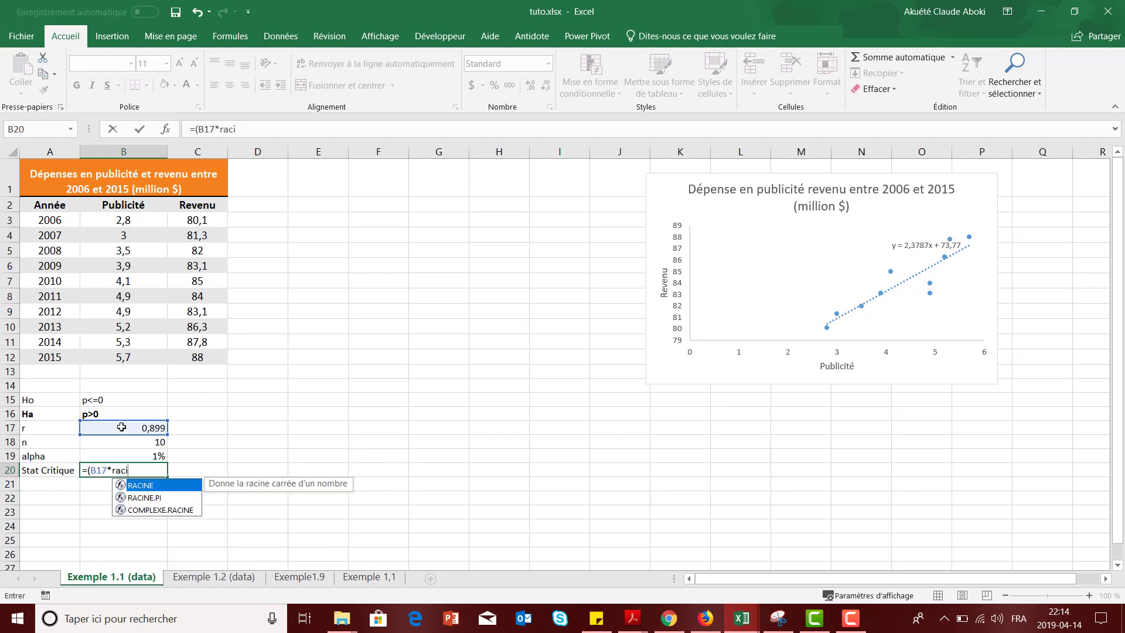
{"action": "key", "text": "Tab"}
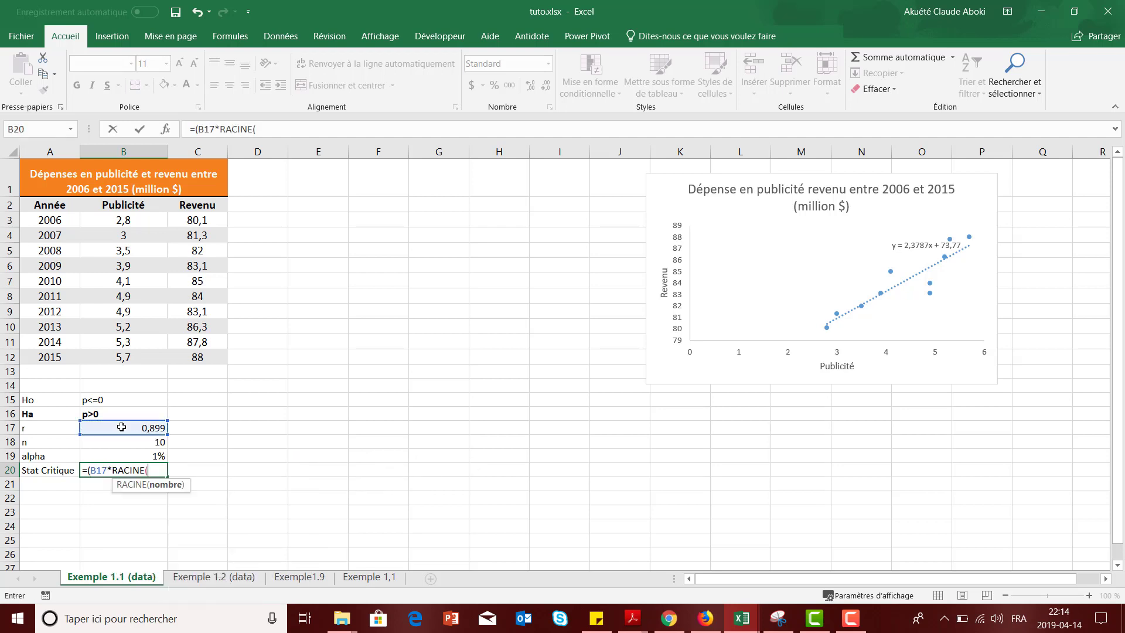
{"action": "type", "text": "("}
{"action": "left_click", "coordinate": [99, 443]}
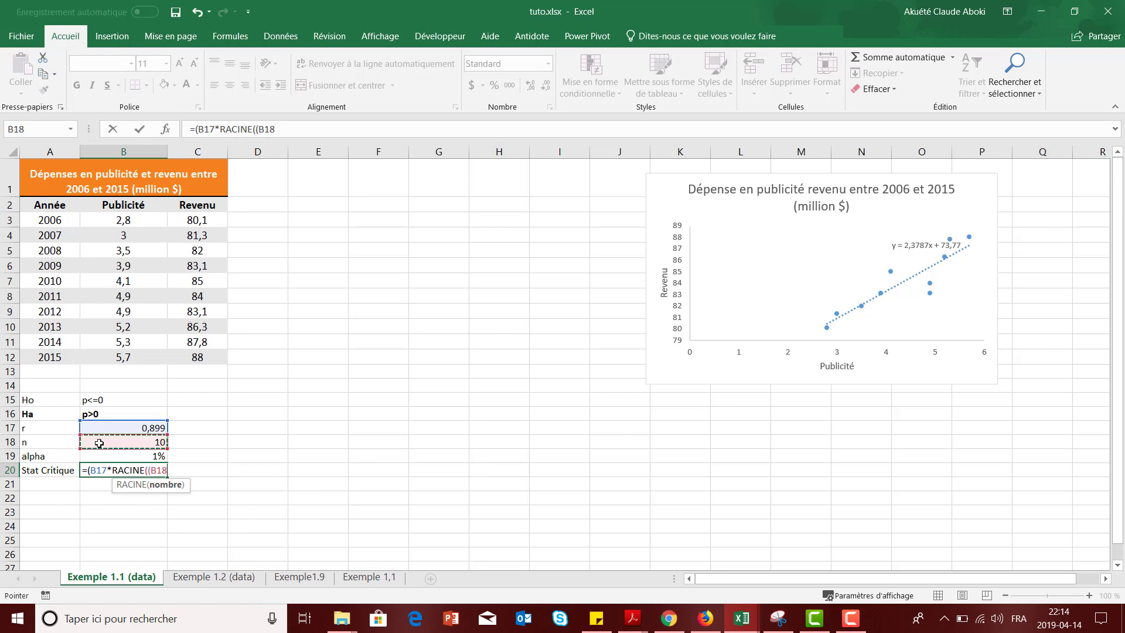
{"action": "type", "text": "-2))"}
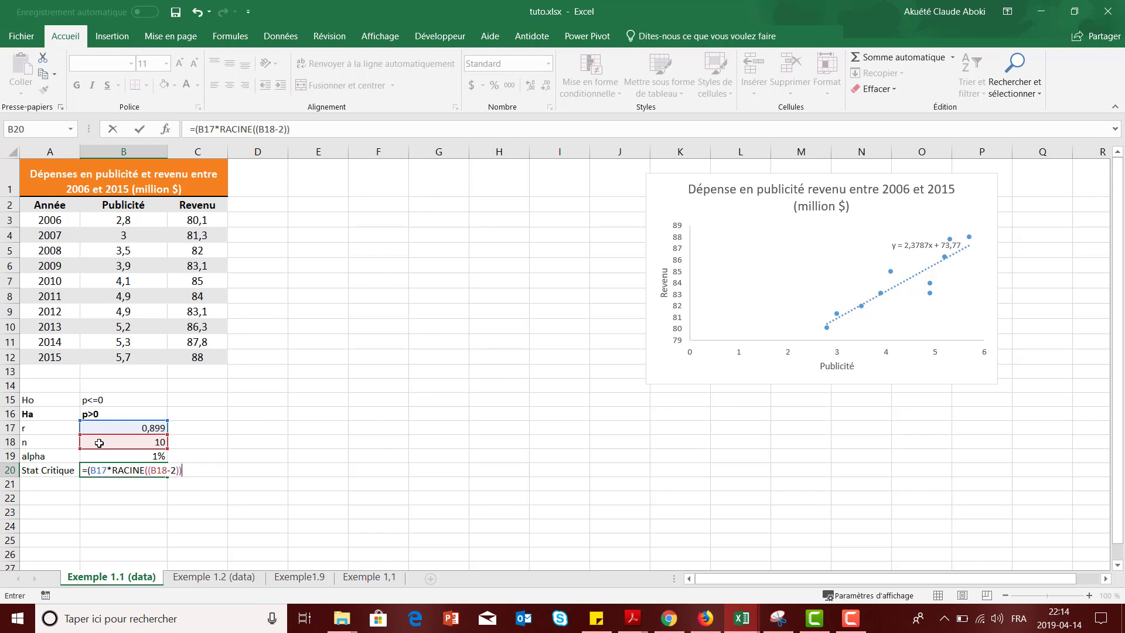
{"action": "type", "text": "/rac"}
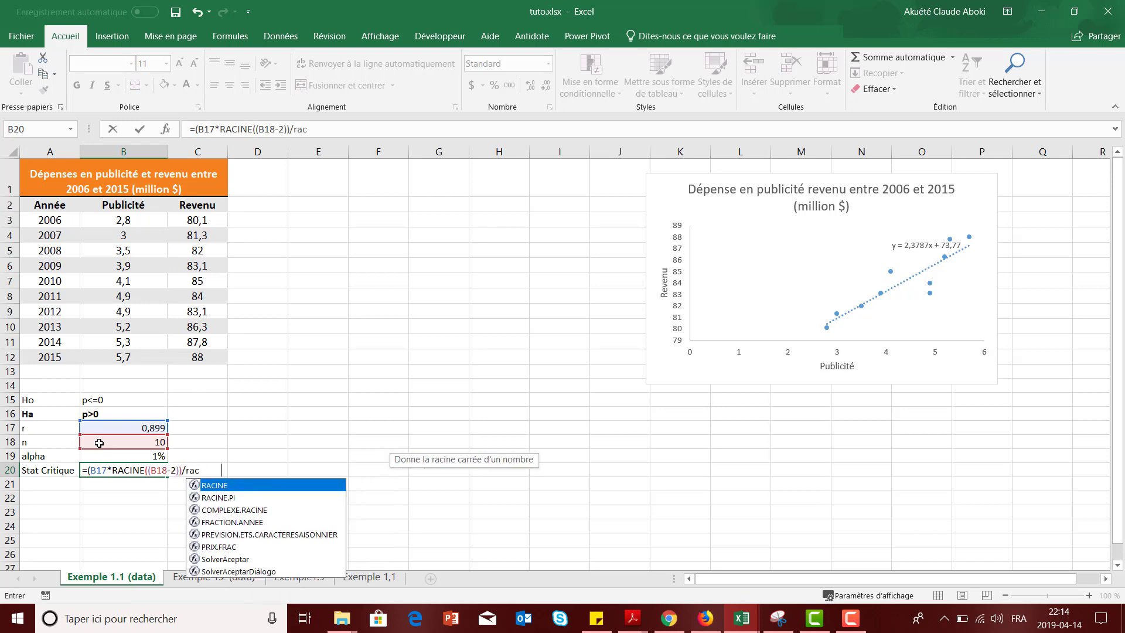
{"action": "key", "text": "Tab"}
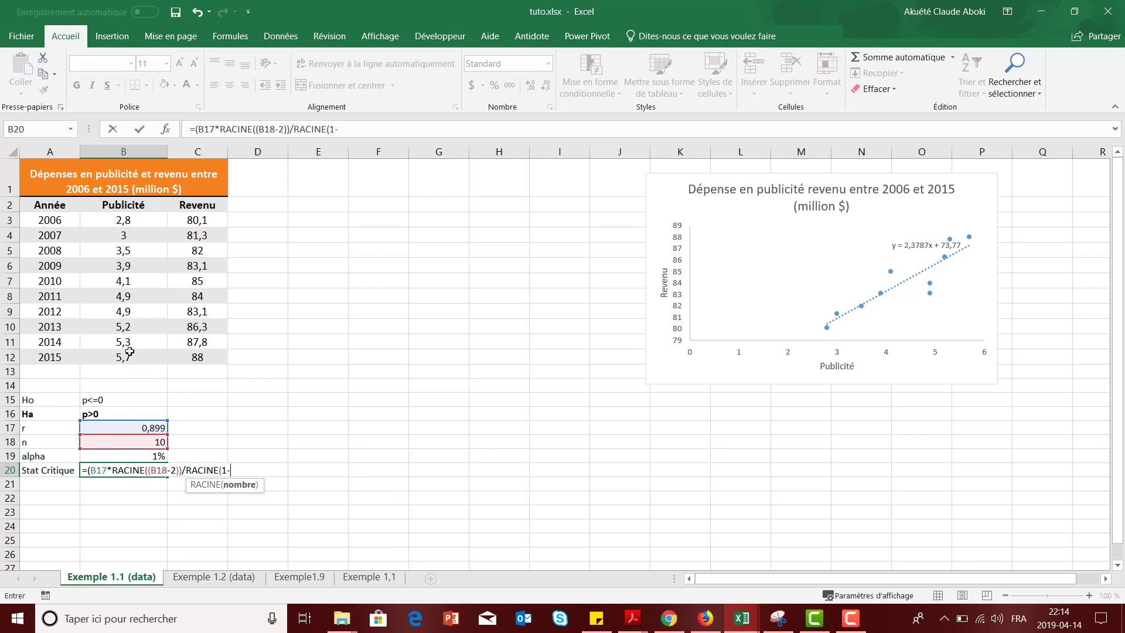
{"action": "left_click", "coordinate": [131, 426]}
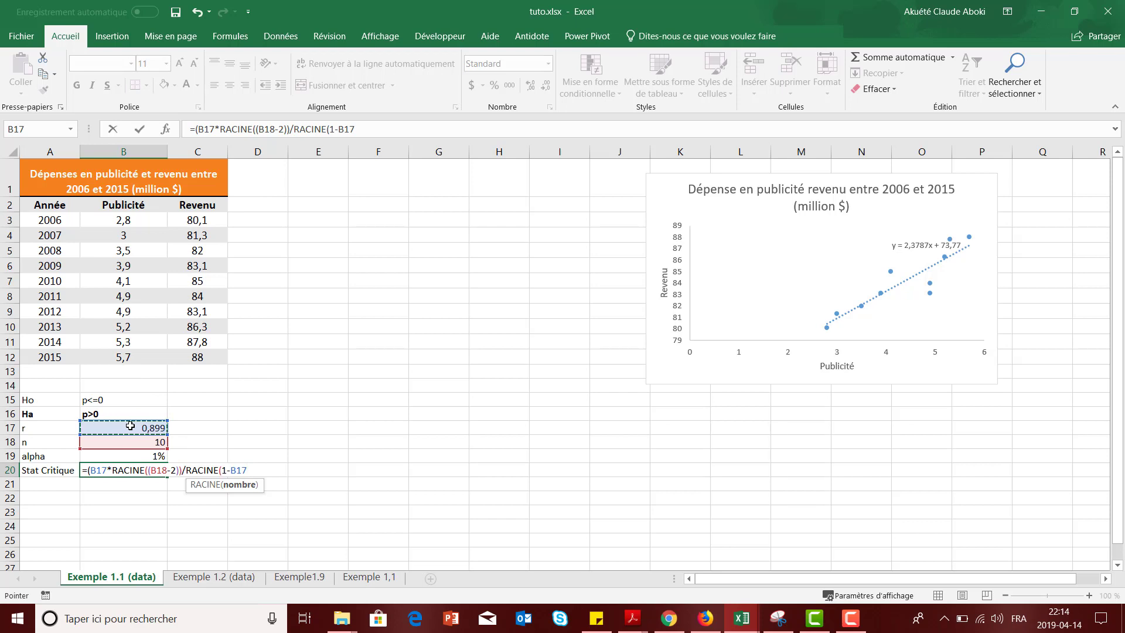
{"action": "type", "text": "*"}
{"action": "left_click", "coordinate": [130, 427]}
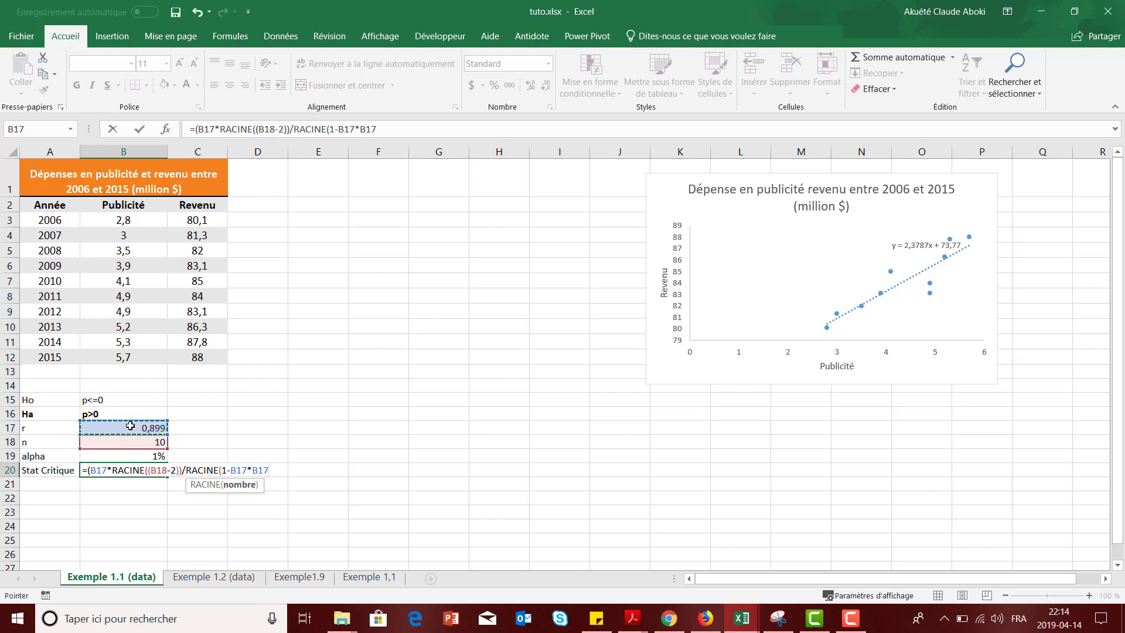
{"action": "key", "text": "Return"}
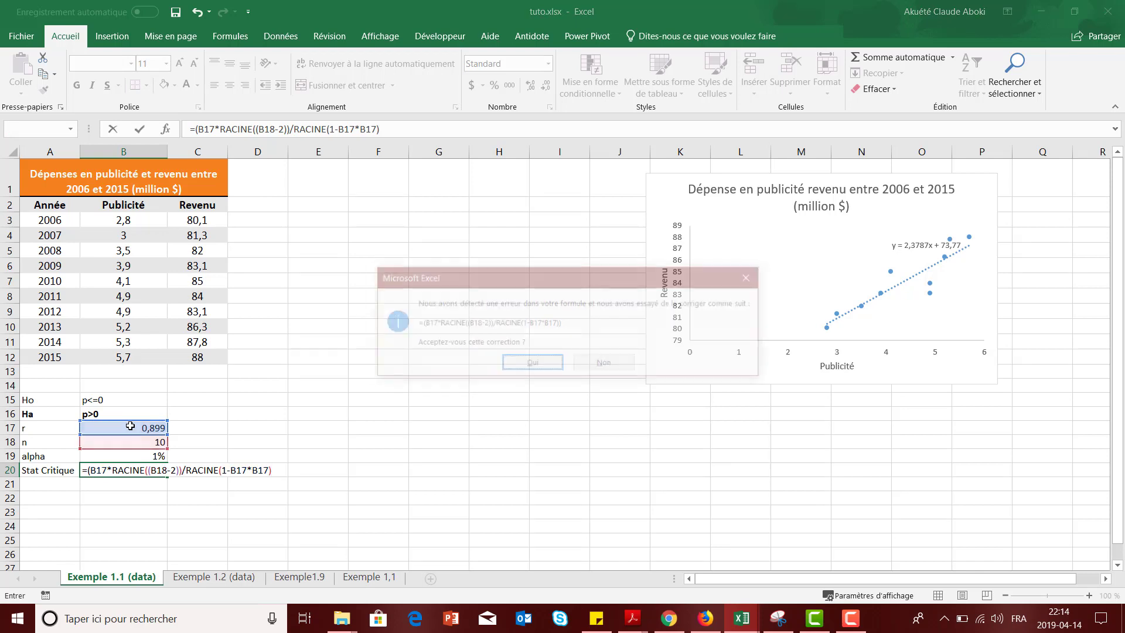
{"action": "left_click", "coordinate": [536, 365]}
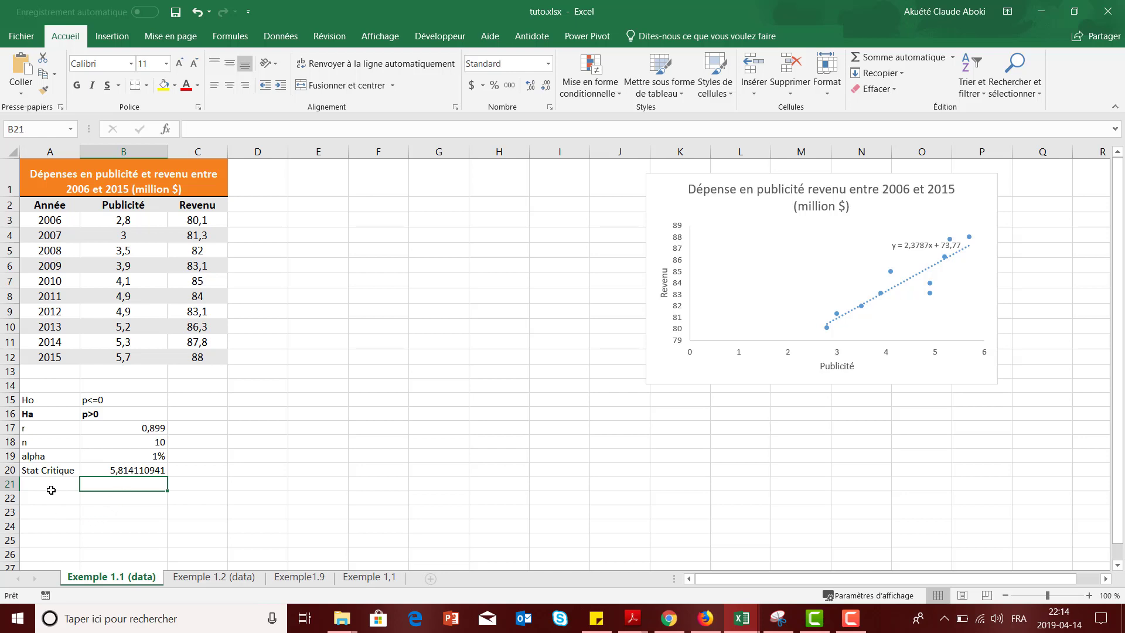
Change the label in cell A20 to "Stat Calculé"
{"action": "left_click", "coordinate": [51, 472]}
{"action": "left_click", "coordinate": [295, 130]}
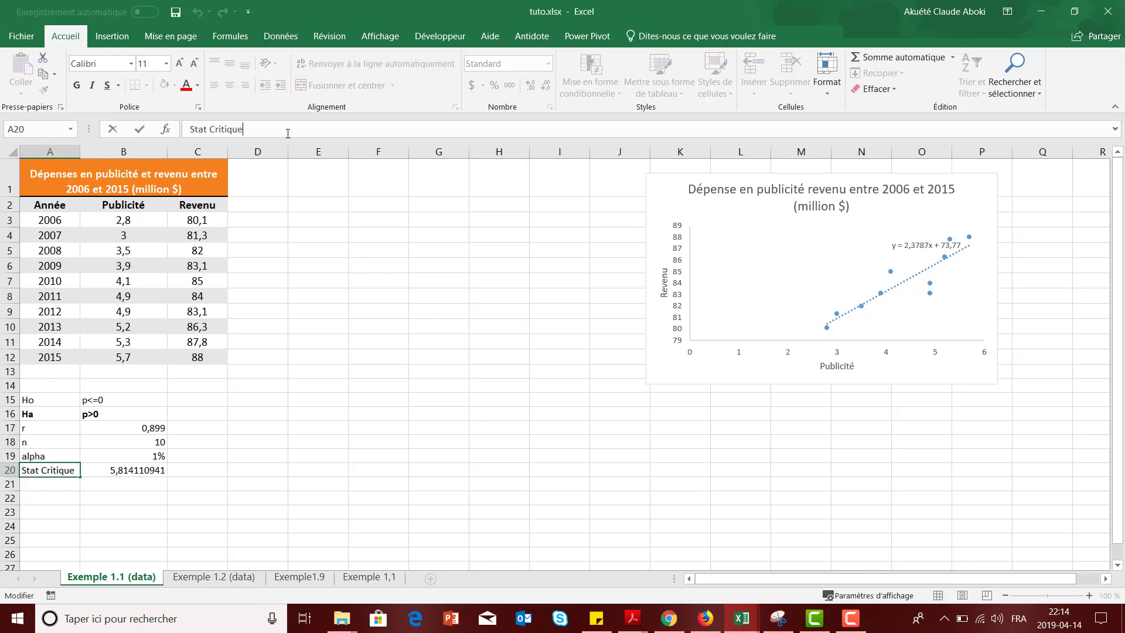
{"action": "key", "text": "BackSpace"}
{"action": "key", "text": "BackSpace"}
{"action": "key", "text": "BackSpace"}
{"action": "type", "text": "alculé"}
{"action": "key", "text": "Return"}
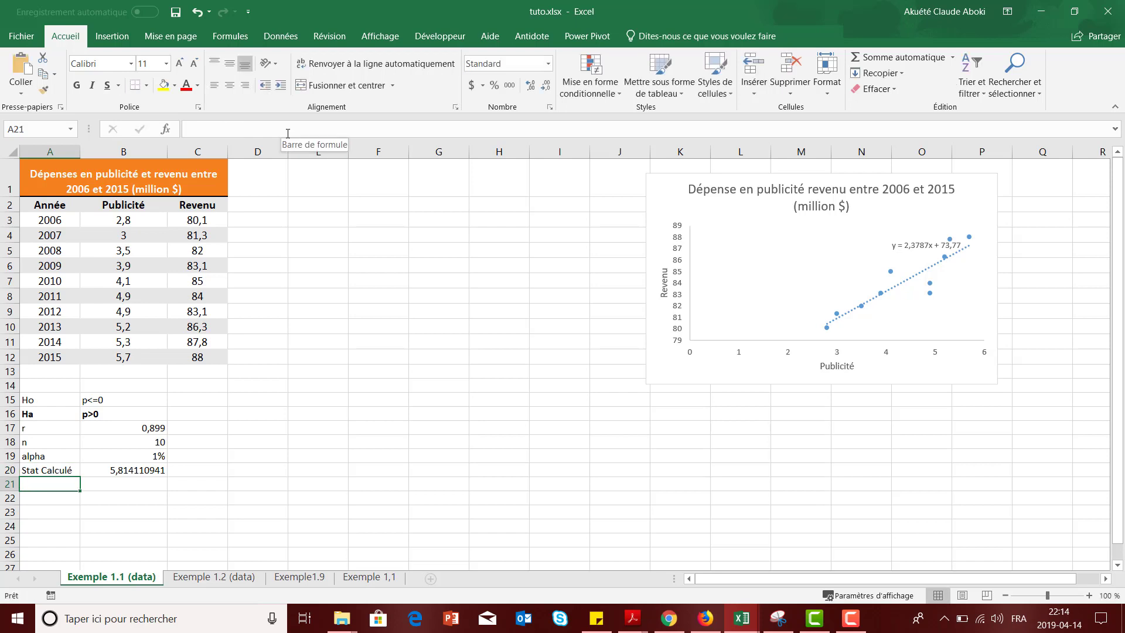
Enter the label "P-value" in cell A21 and select the adjacent cell B21
{"action": "type", "text": "P-value"}
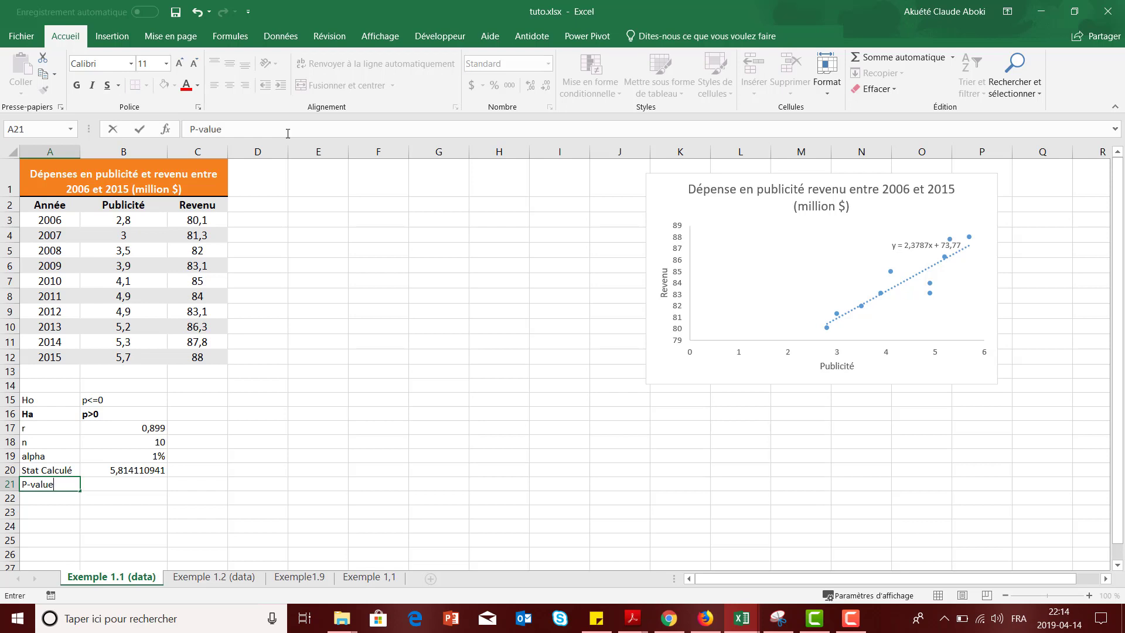
{"action": "key", "text": "Tab"}
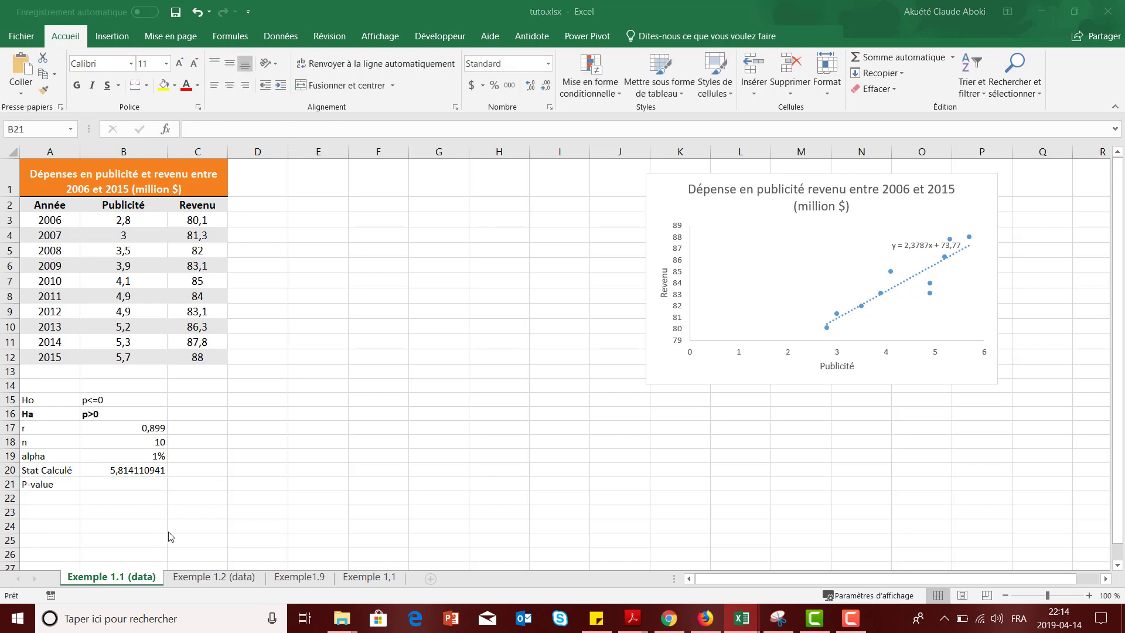
{"action": "left_click", "coordinate": [134, 483]}
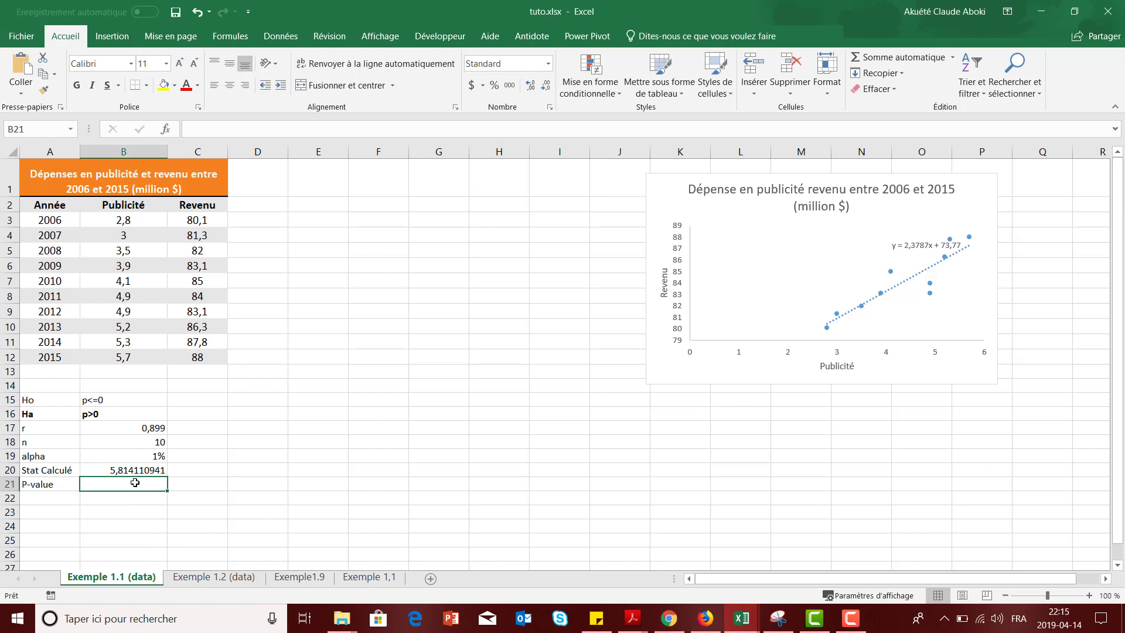
Try to calculate the p-value in B21 with =LOI.STUDENT(B20;B18-2), and dismiss the resulting alert
{"action": "type", "text": "=loi."}
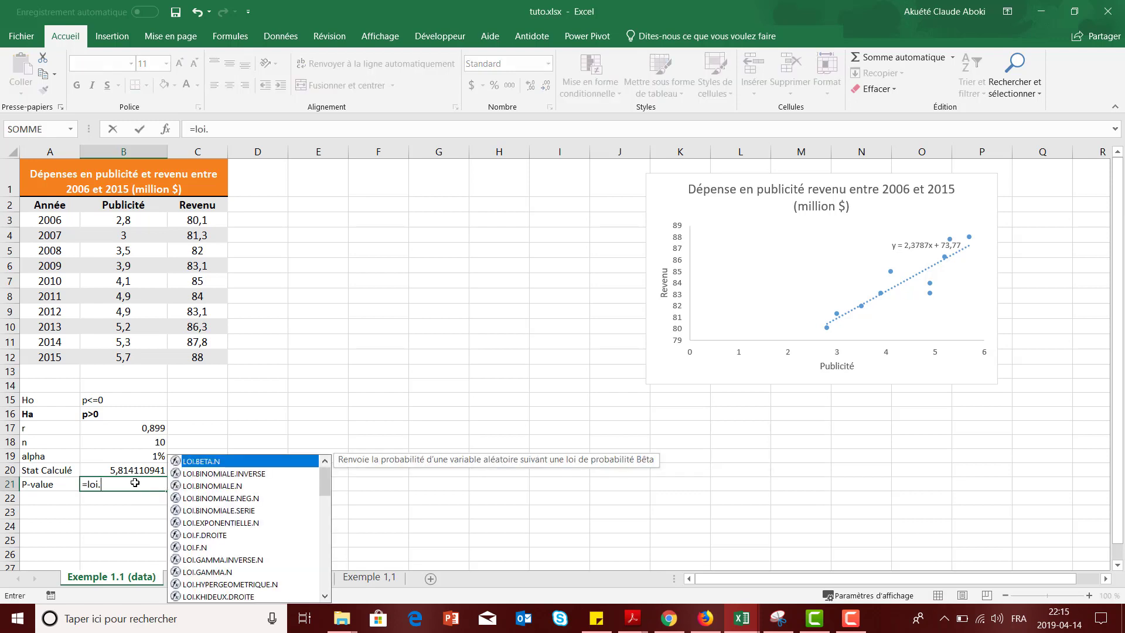
{"action": "type", "text": "stu"}
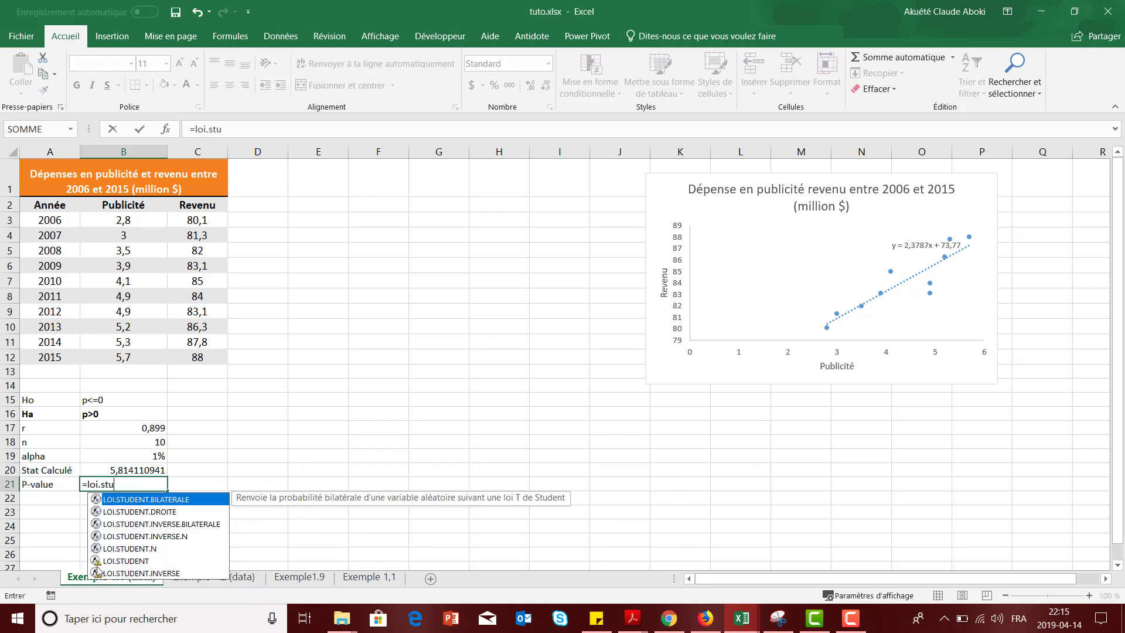
{"action": "left_click", "coordinate": [120, 562]}
{"action": "double_click", "coordinate": [121, 562]}
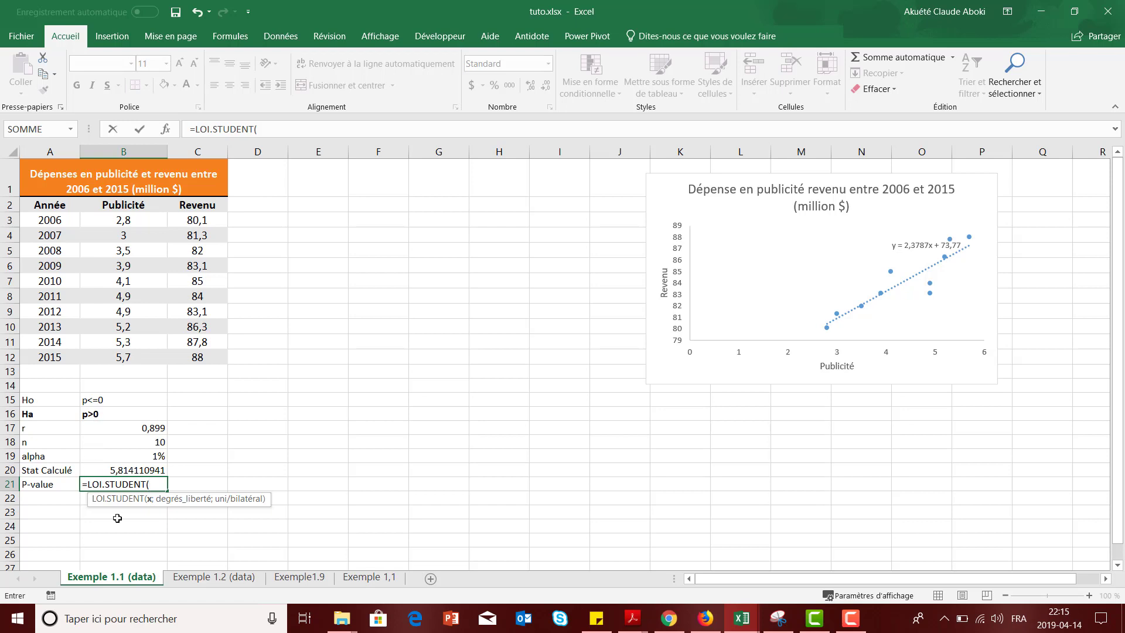
{"action": "left_click", "coordinate": [112, 472]}
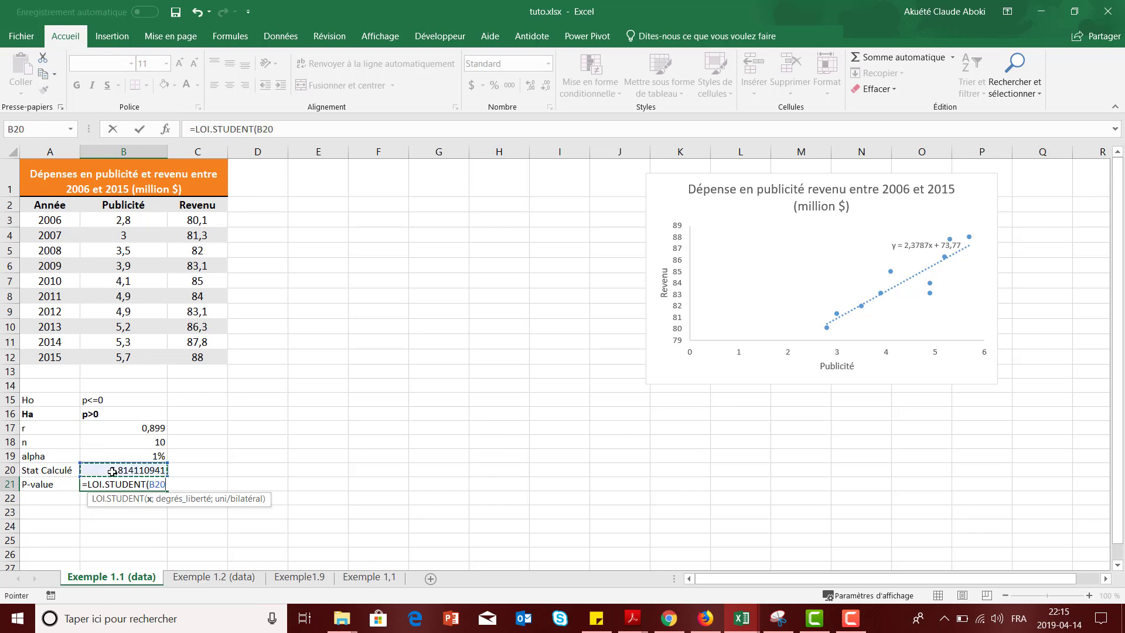
{"action": "type", "text": ";"}
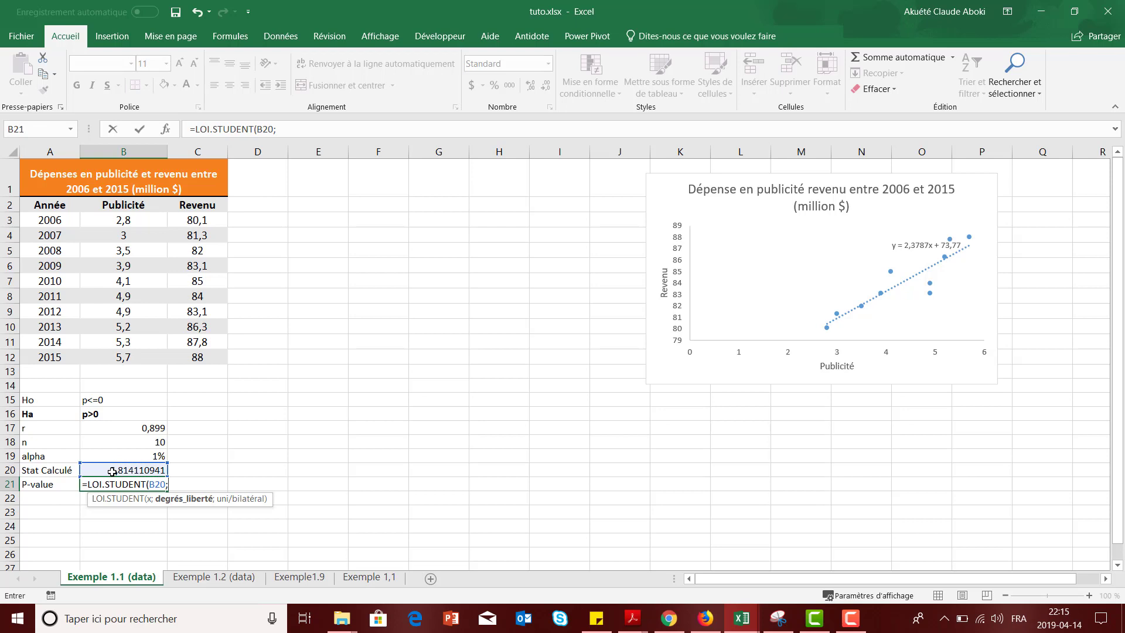
{"action": "left_click", "coordinate": [124, 443]}
{"action": "type", "text": "-2"}
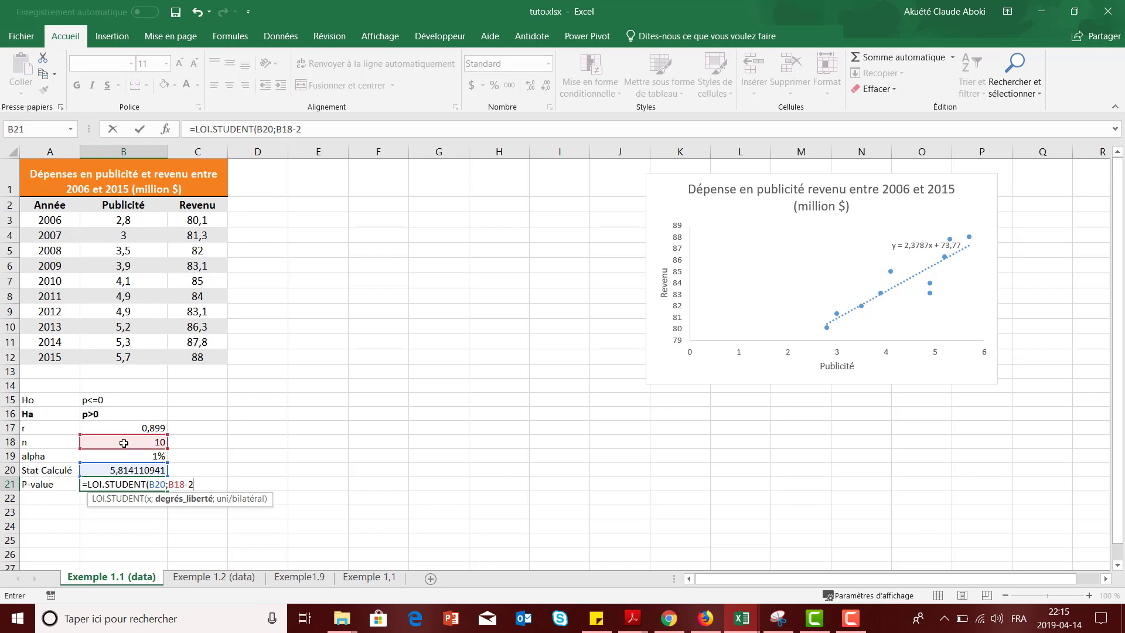
{"action": "type", "text": ")"}
{"action": "key", "text": "Return"}
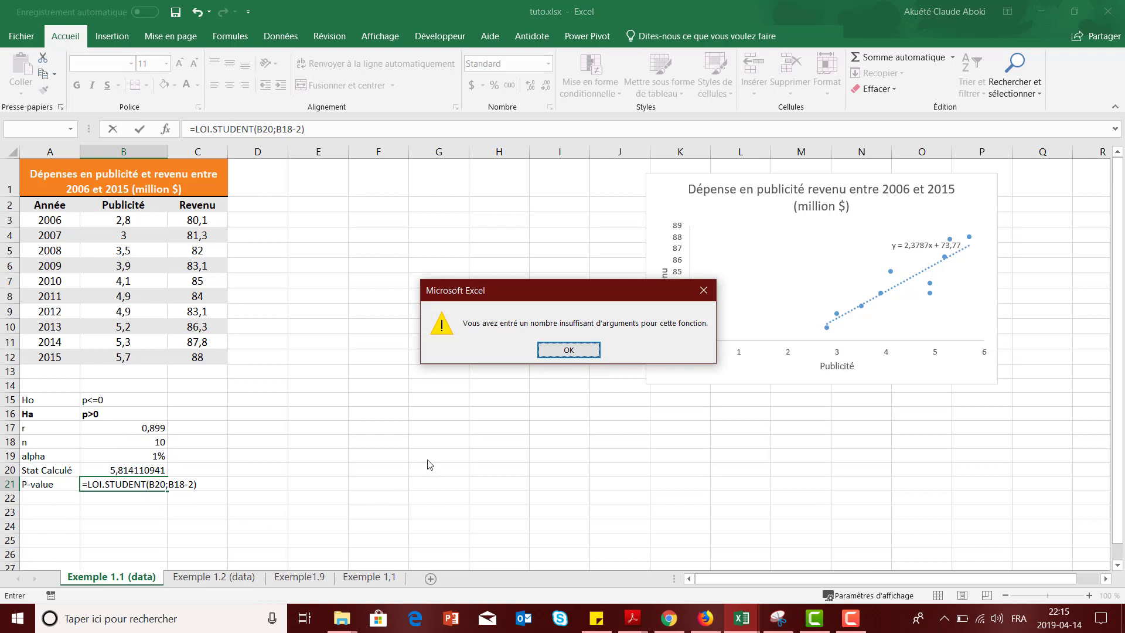
{"action": "left_click", "coordinate": [568, 350]}
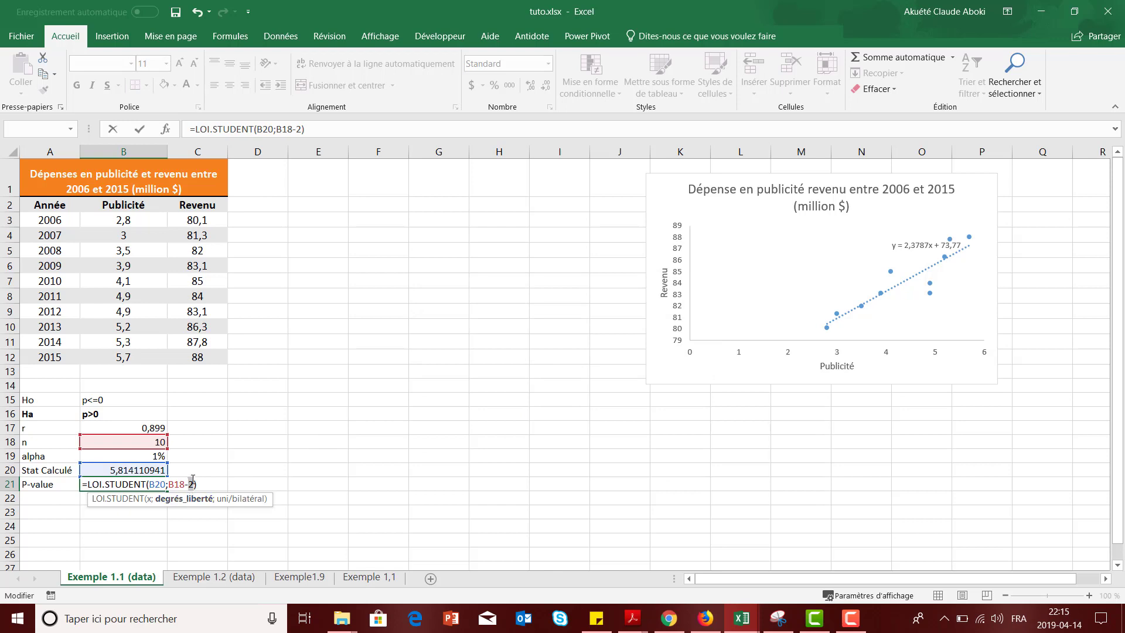
Complete the B21 formula with the one-tailed distribution argument, giving =LOI.STUDENT(B20;B18-2;1)
{"action": "type", "text": ";"}
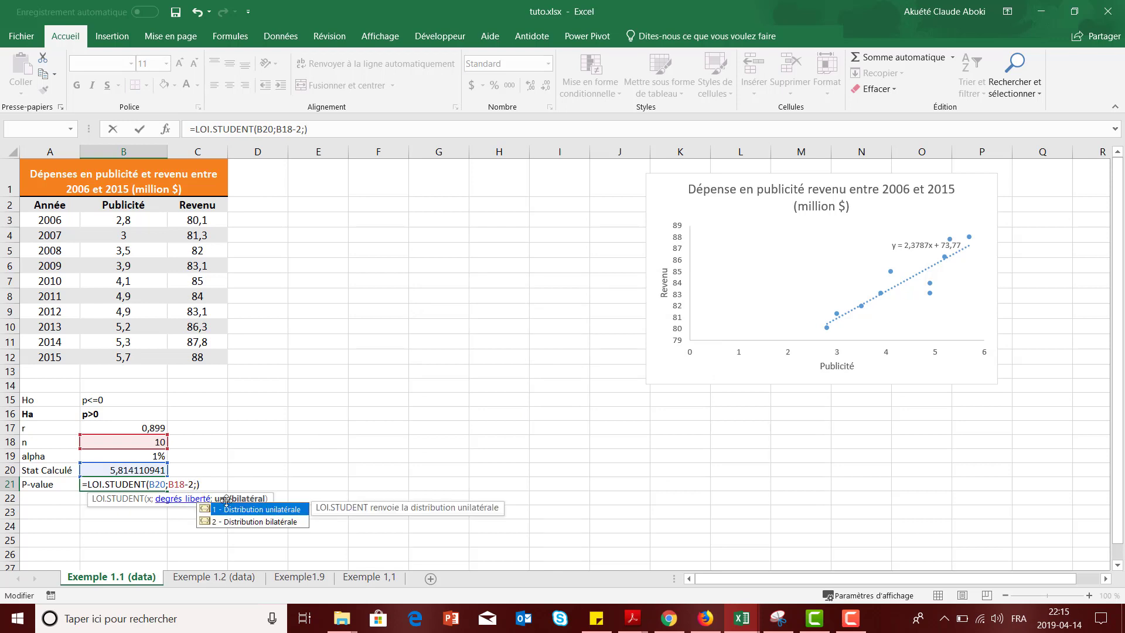
{"action": "double_click", "coordinate": [252, 510]}
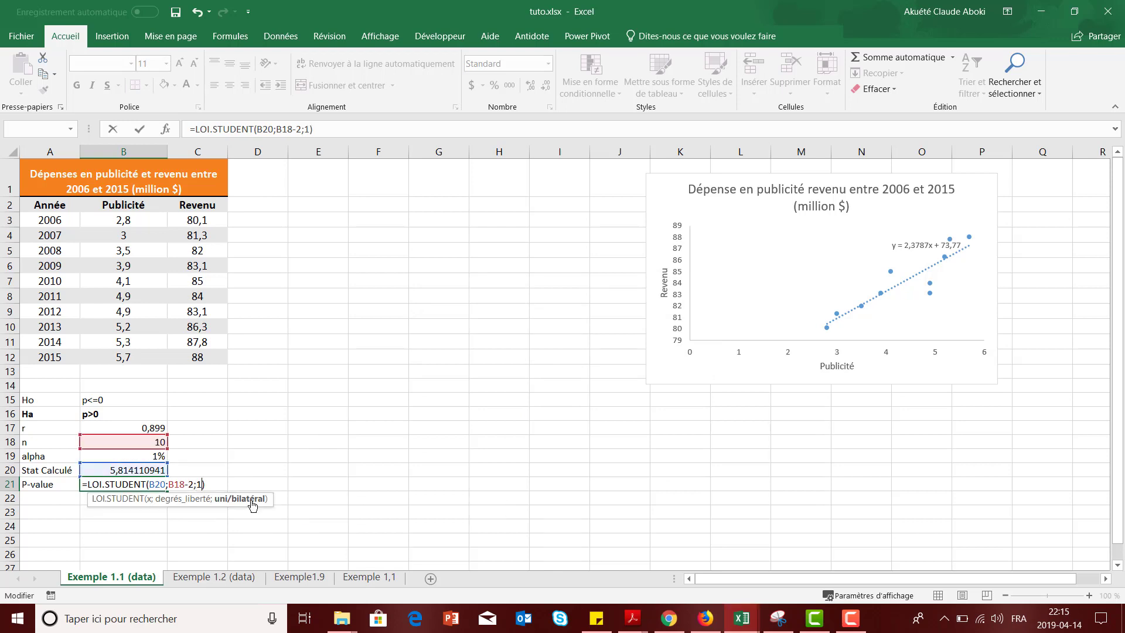
{"action": "key", "text": "Return"}
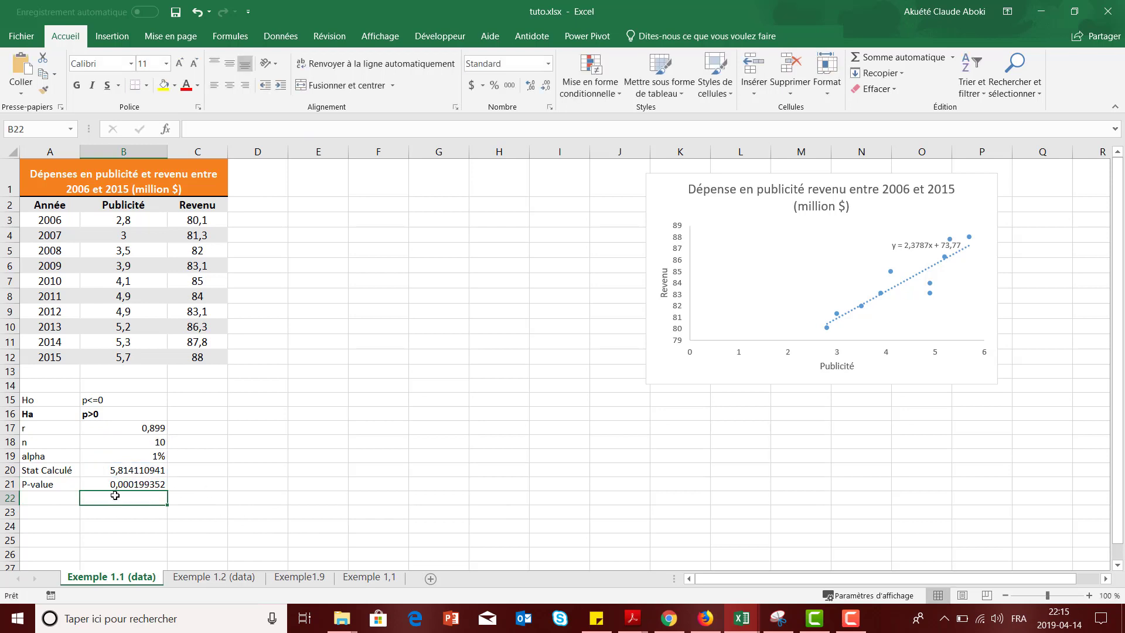
Calculate the right-tailed p-value in B22 with =LOI.STUDENT.DROITE(B20;B18-2)
{"action": "left_click", "coordinate": [139, 485]}
{"action": "left_click", "coordinate": [118, 502]}
{"action": "type", "text": "=loi."}
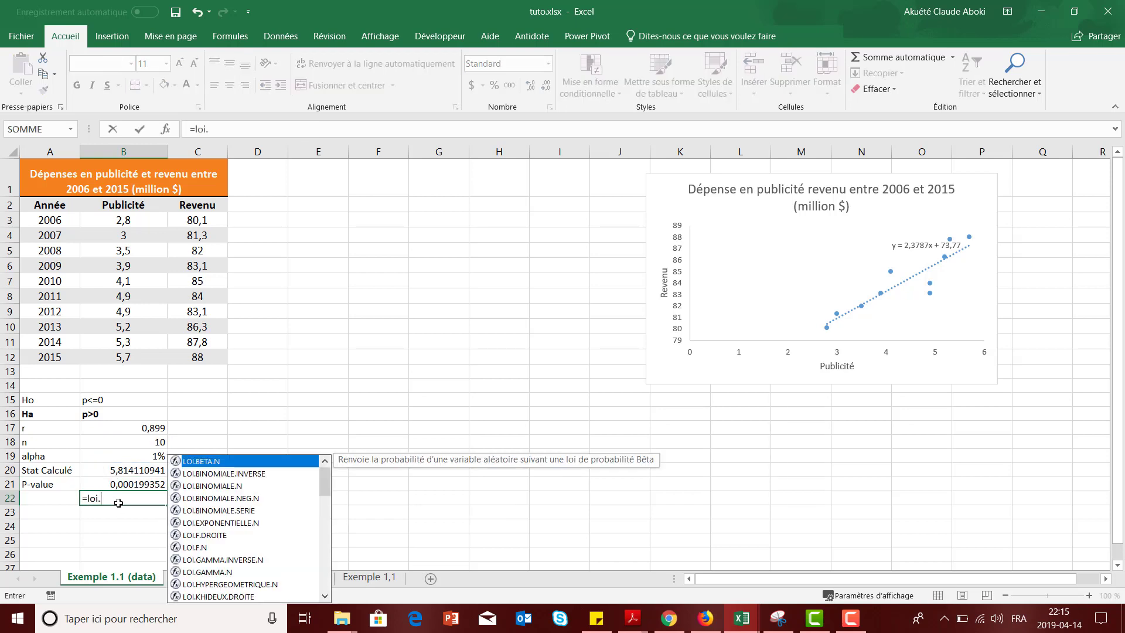
{"action": "type", "text": "stude"}
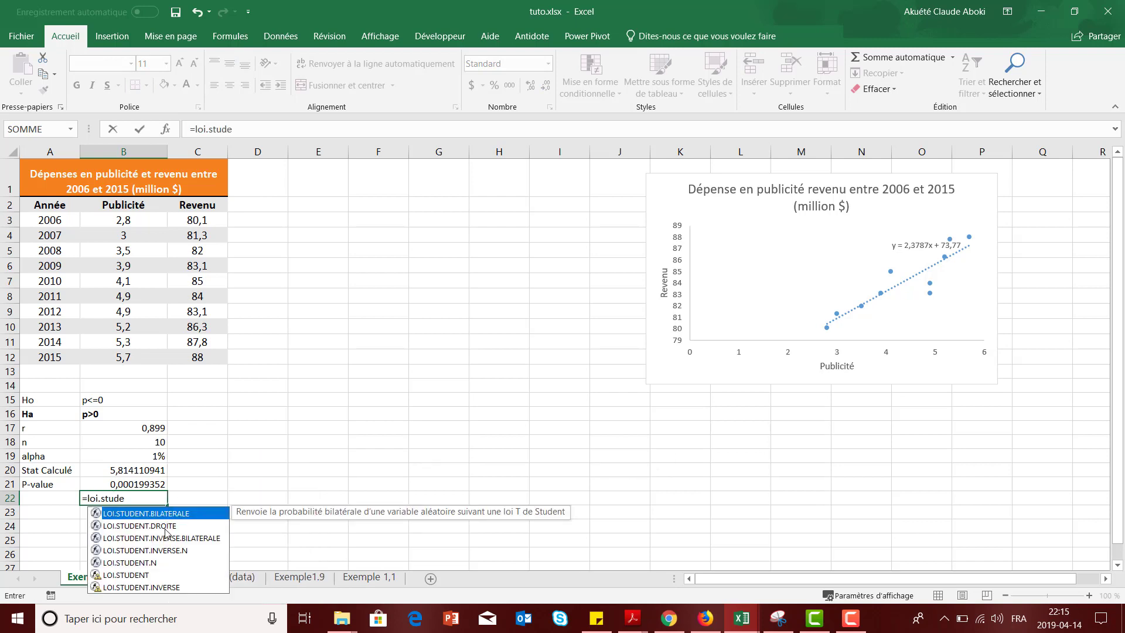
{"action": "double_click", "coordinate": [167, 527]}
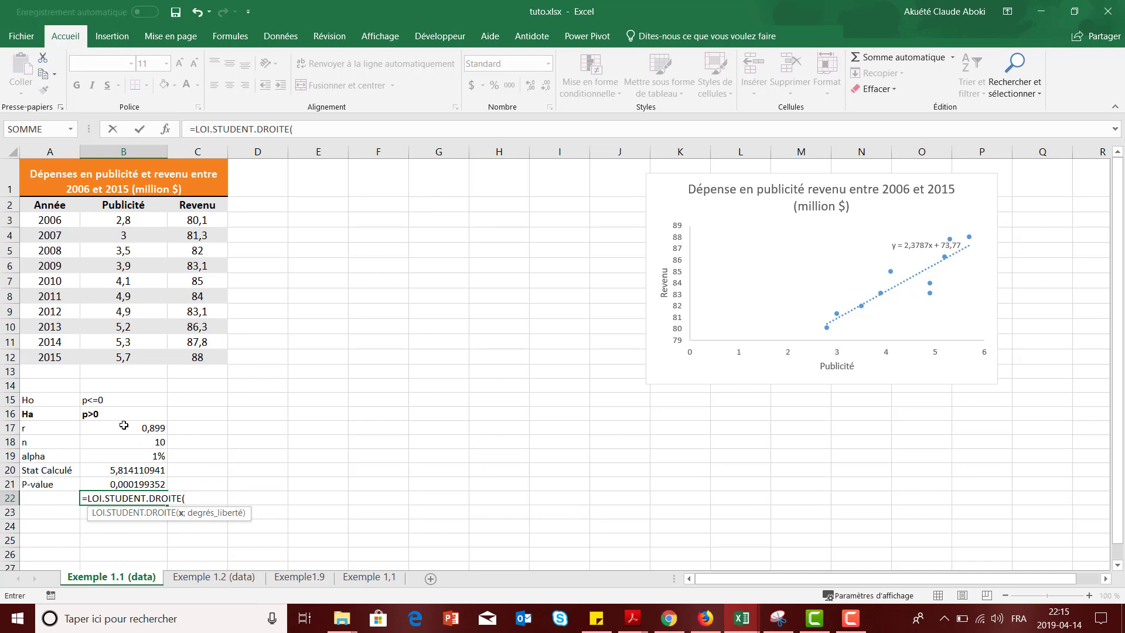
{"action": "left_click", "coordinate": [126, 470]}
{"action": "type", "text": ";"}
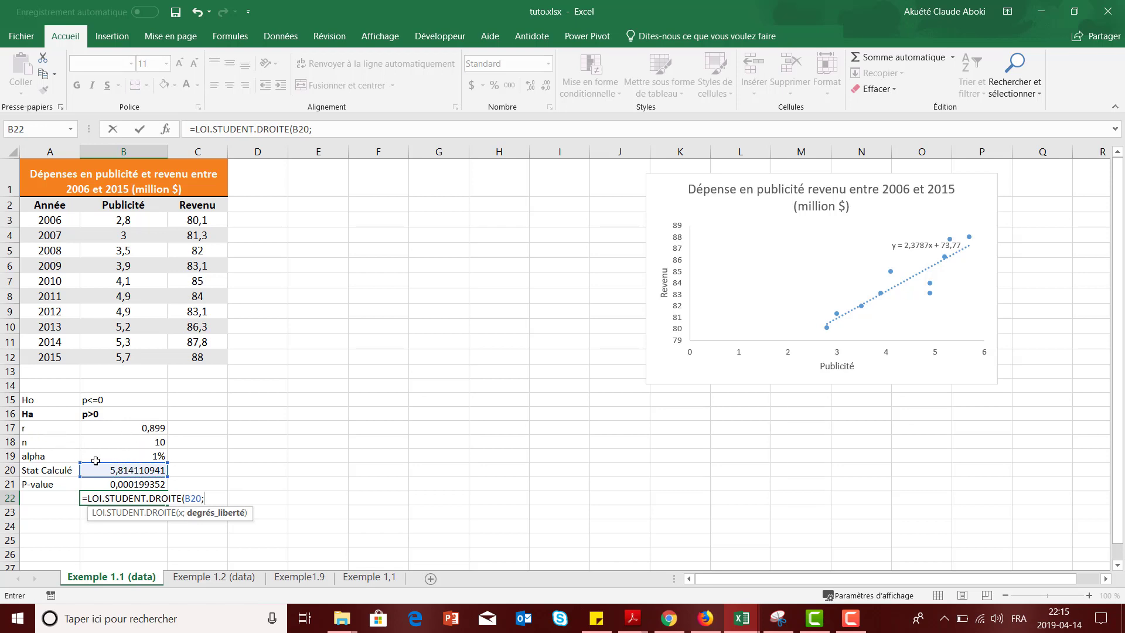
{"action": "left_click", "coordinate": [127, 444]}
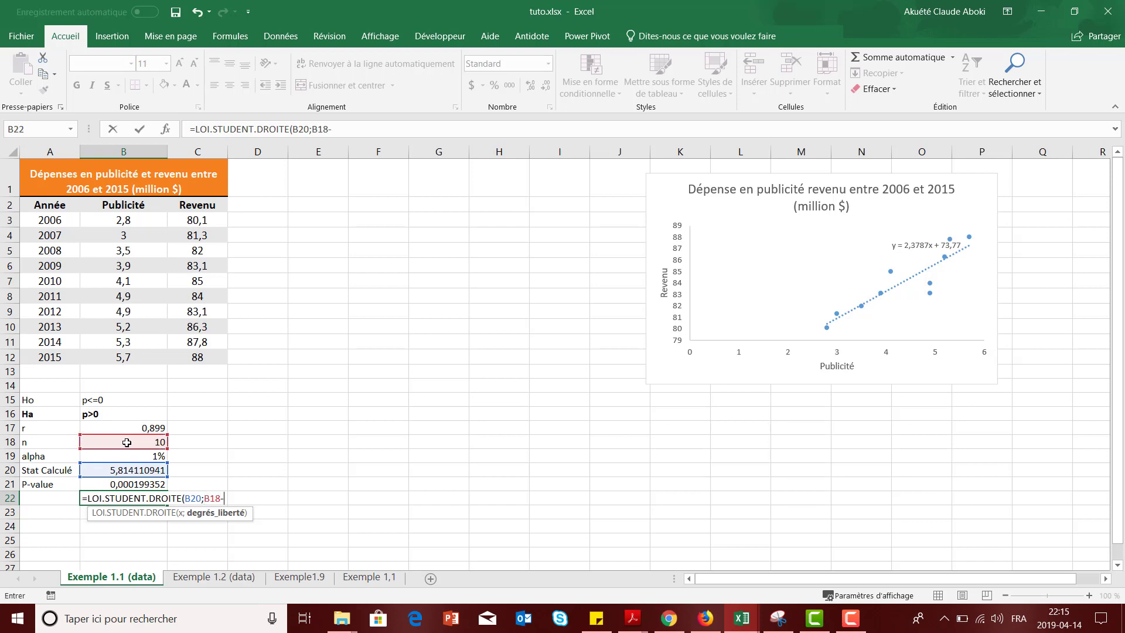
{"action": "type", "text": "-2)"}
{"action": "key", "text": "Return"}
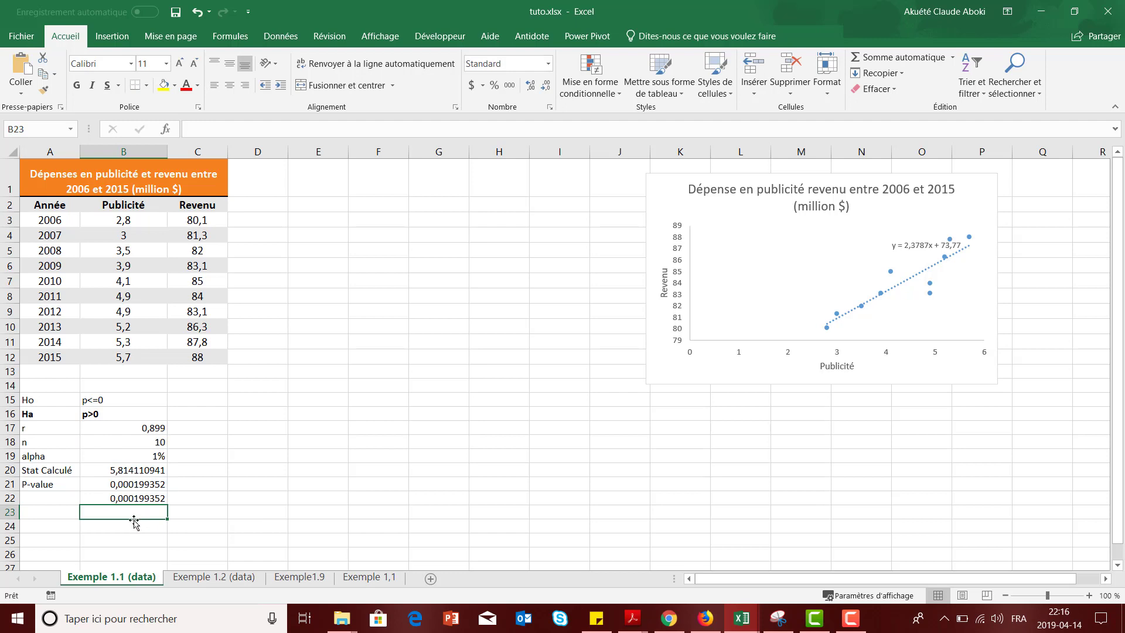
Calculate the p-value in B23 from the cumulative distribution with =1-LOI.STUDENT.N(B20;B18-2;VRAI)
{"action": "type", "text": "=loi"}
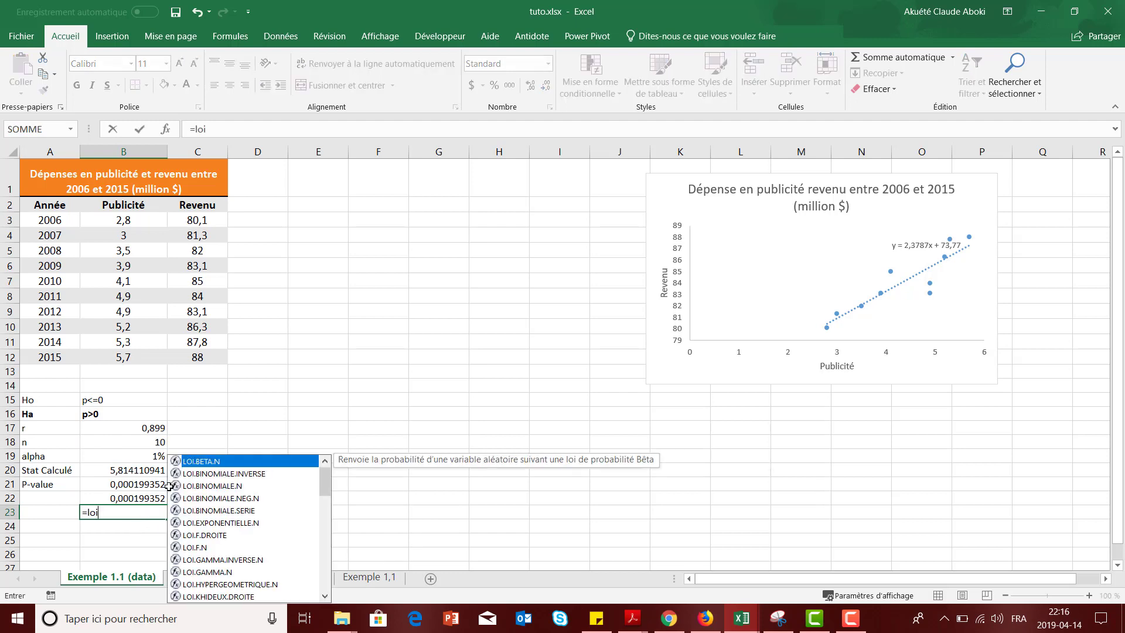
{"action": "type", "text": ".st"}
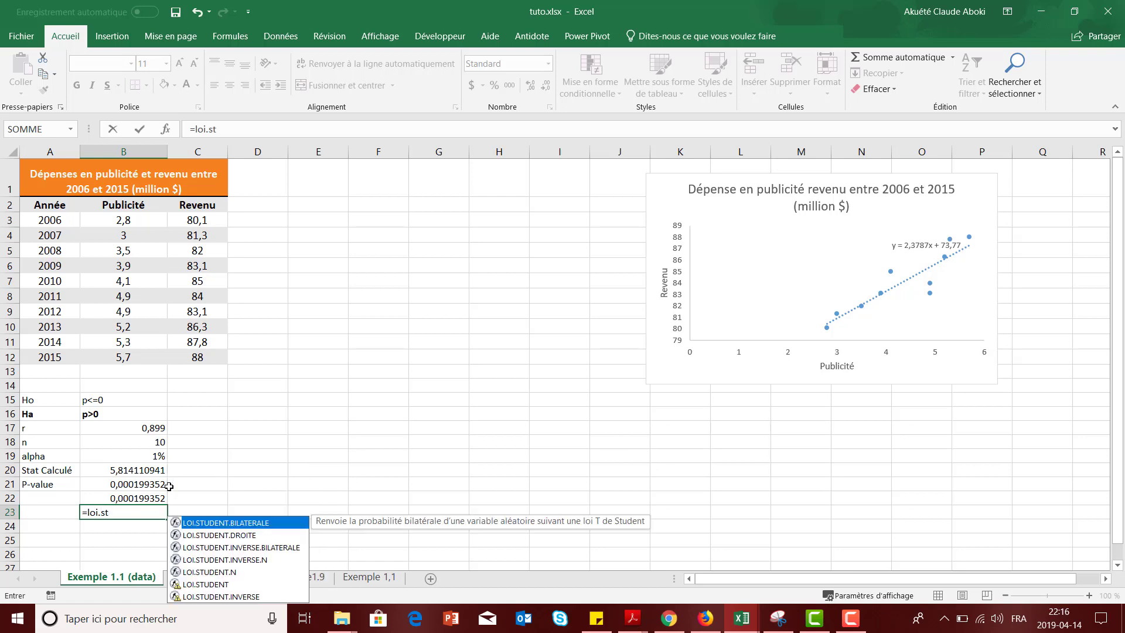
{"action": "double_click", "coordinate": [233, 573]}
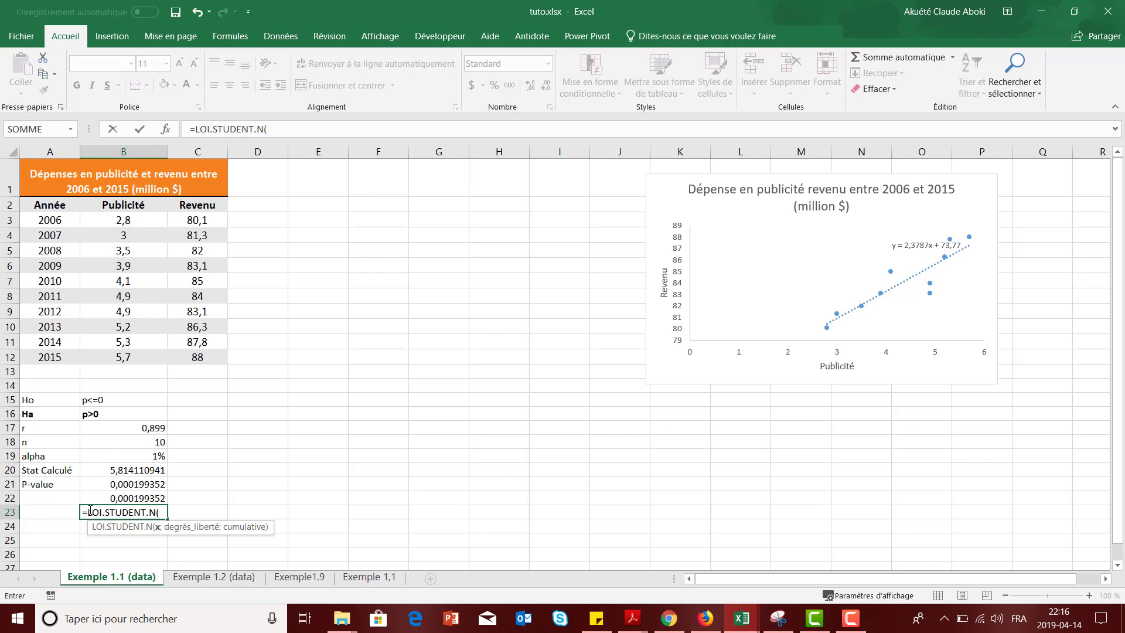
{"action": "left_click", "coordinate": [89, 511]}
{"action": "type", "text": "1-"}
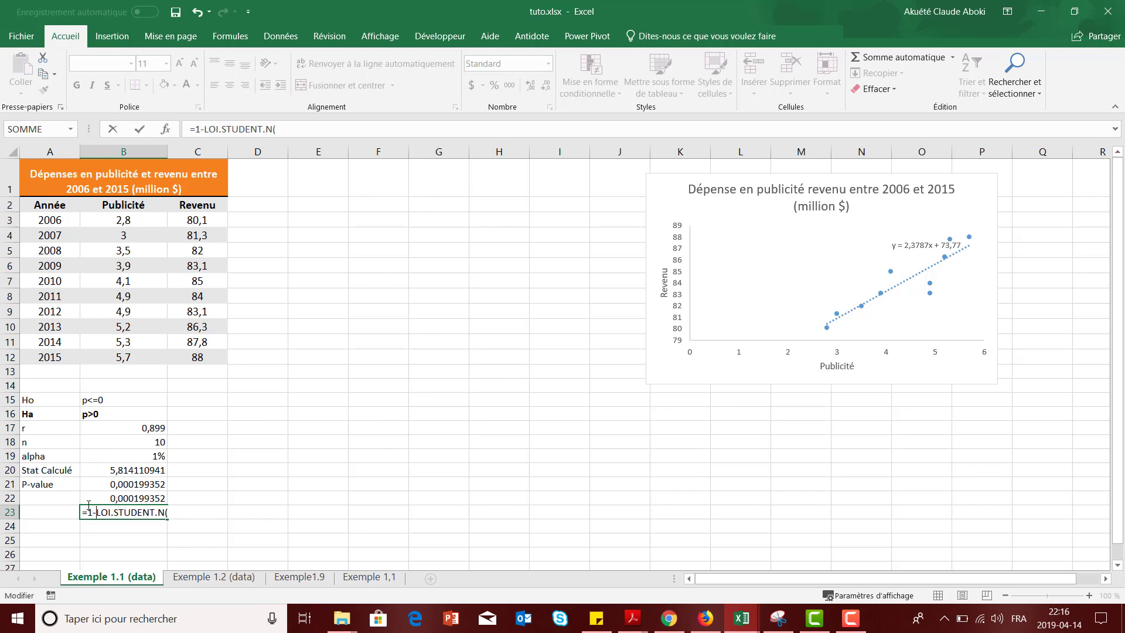
{"action": "left_click", "coordinate": [175, 515]}
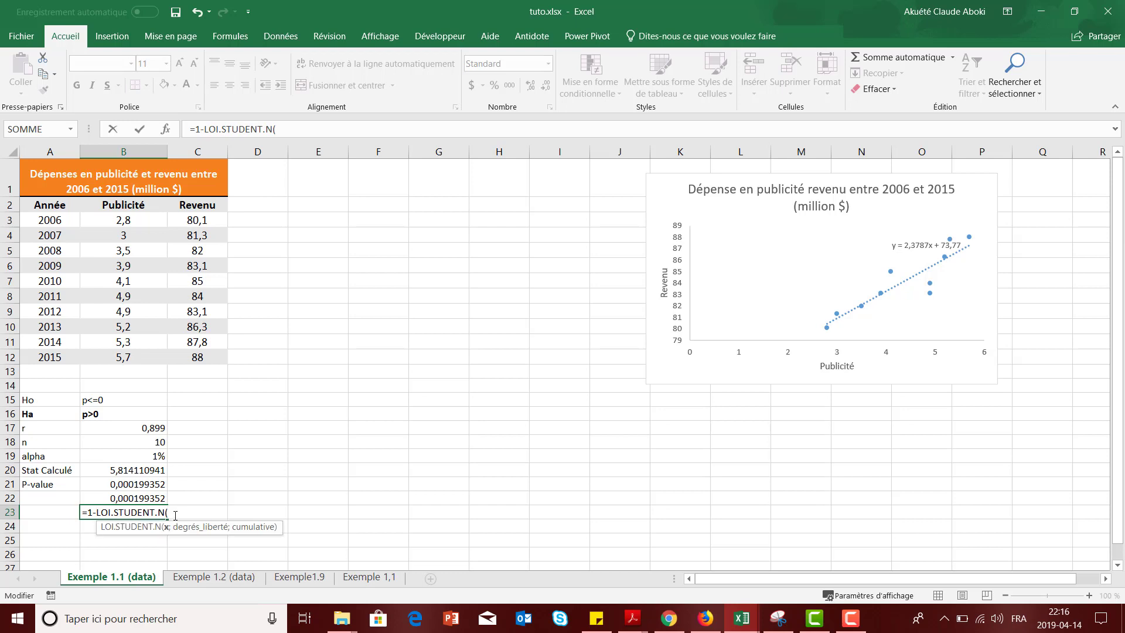
{"action": "left_click", "coordinate": [137, 474]}
{"action": "type", "text": ";"}
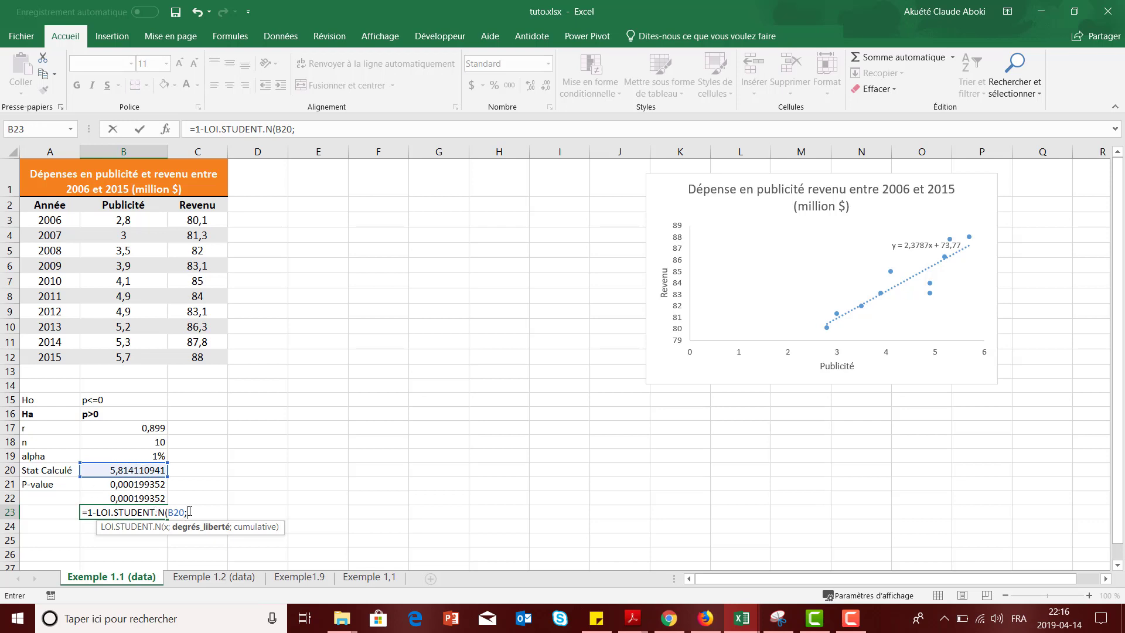
{"action": "left_click", "coordinate": [146, 443]}
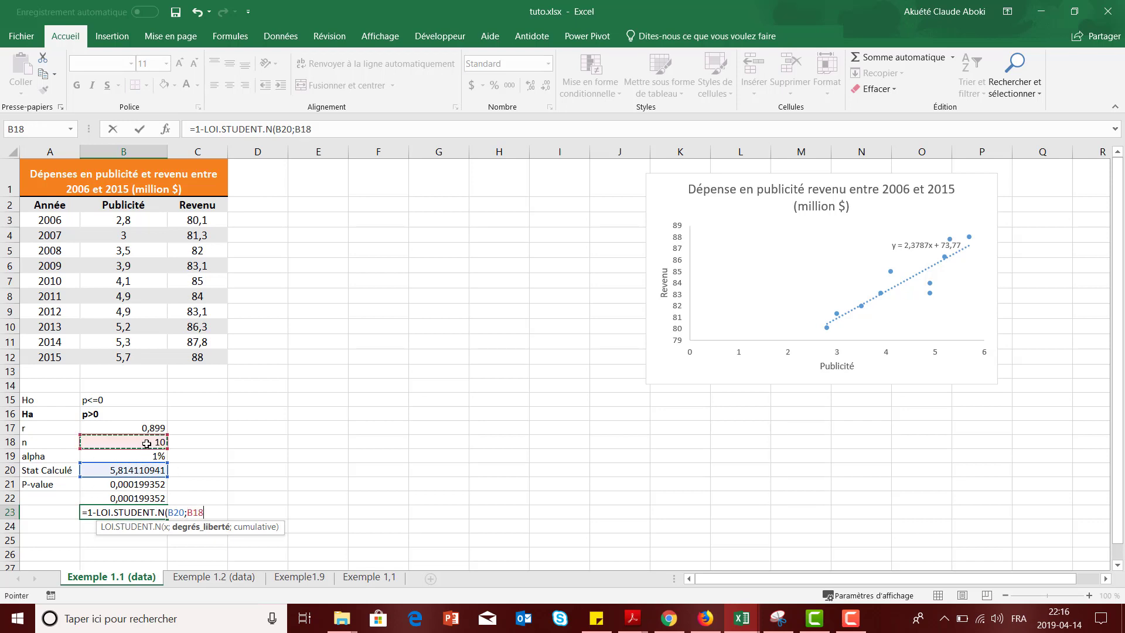
{"action": "type", "text": "-2;"}
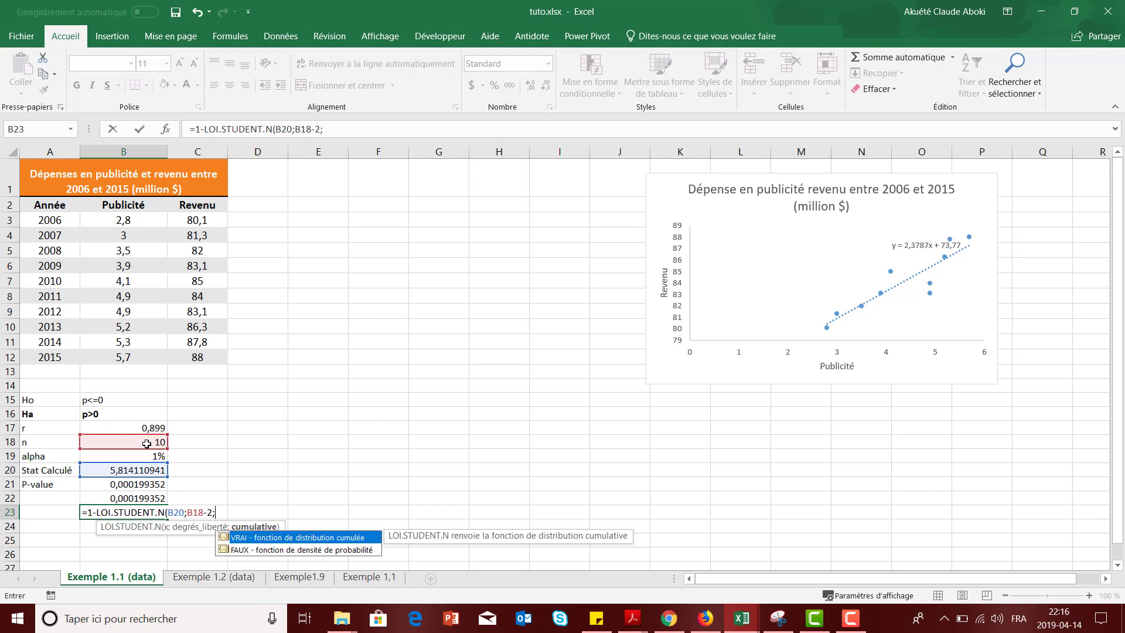
{"action": "double_click", "coordinate": [240, 534]}
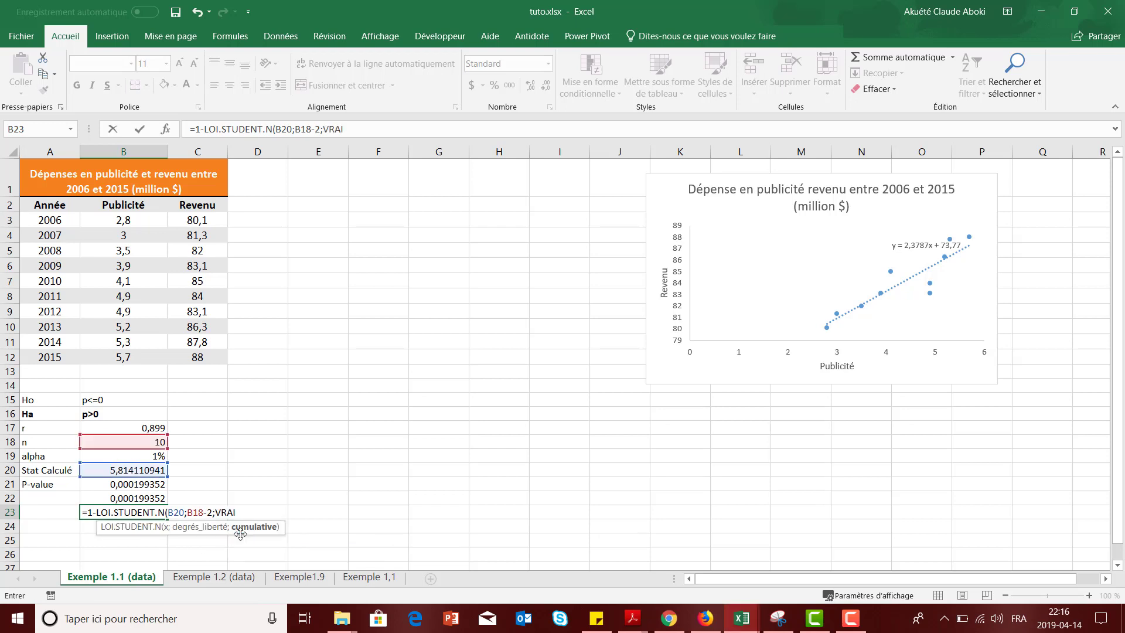
{"action": "type", "text": "="}
{"action": "key", "text": "Return"}
{"action": "key", "text": "Return"}
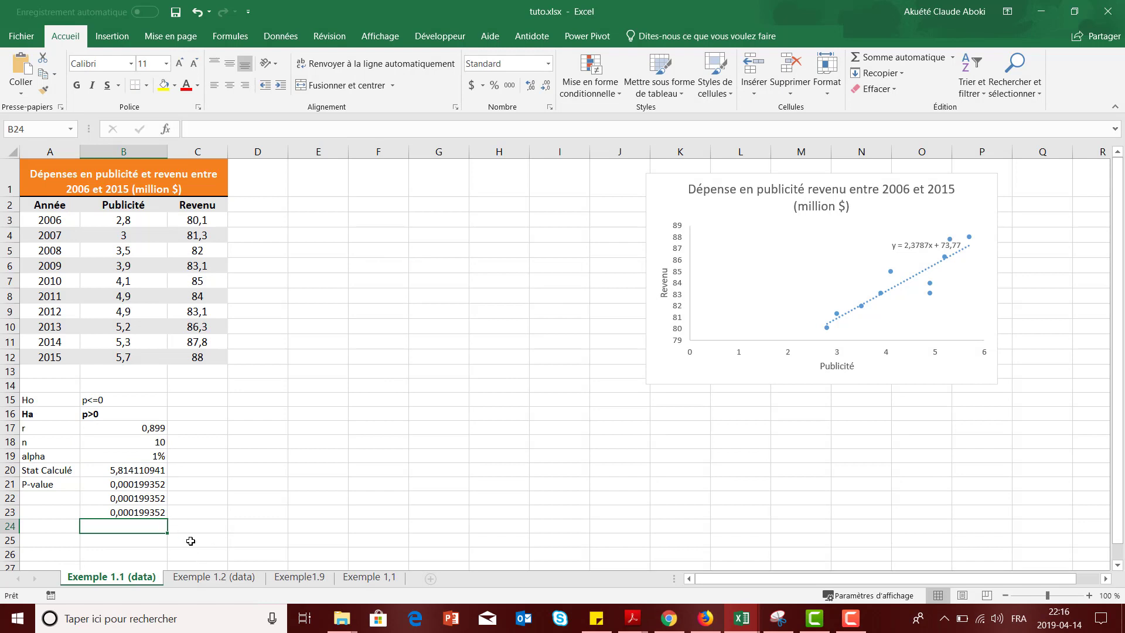
Review the p-value results and examine the arguments of the formula in B23 without editing it
{"action": "left_click_drag", "start_coordinate": [193, 539], "coordinate": [153, 501]}
{"action": "left_click", "coordinate": [231, 502]}
{"action": "left_click", "coordinate": [145, 514]}
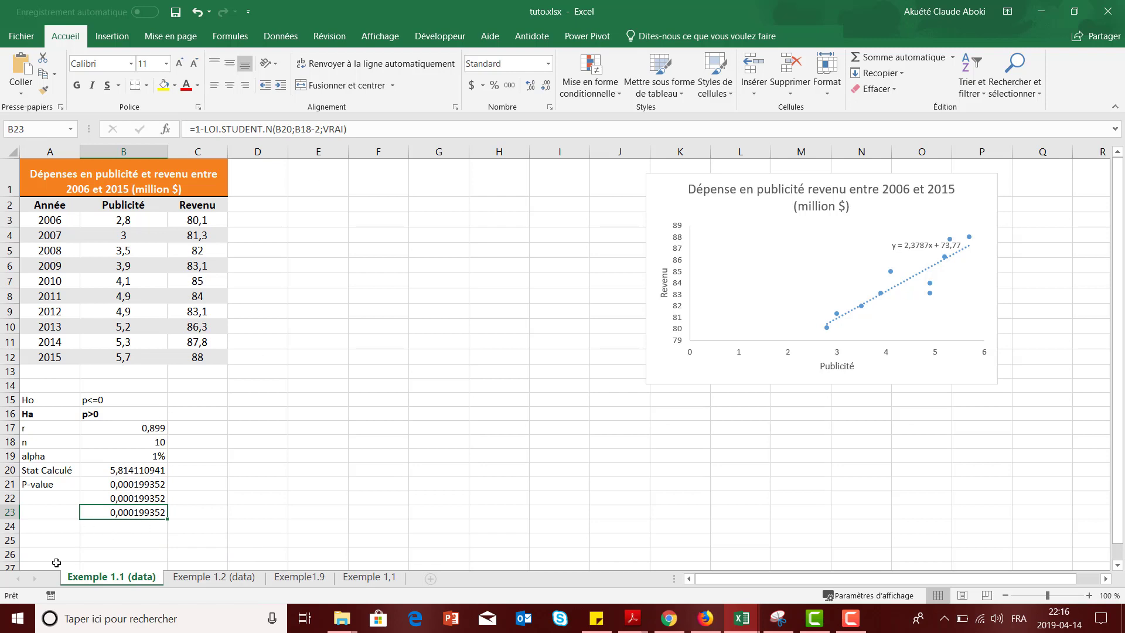
{"action": "key", "text": "F2"}
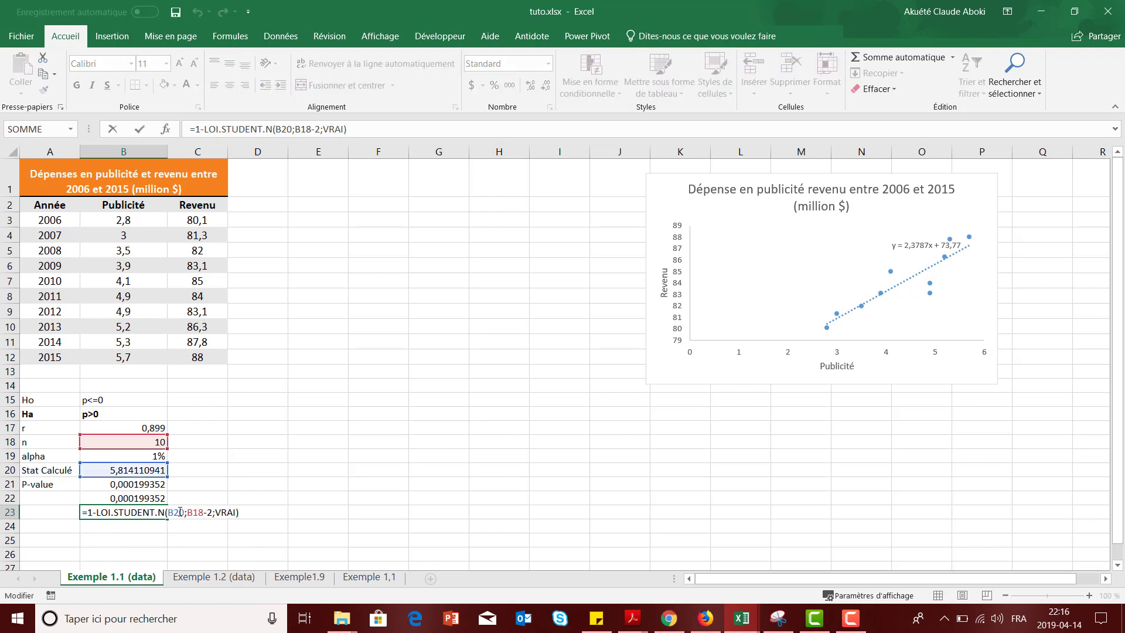
{"action": "left_click", "coordinate": [93, 509]}
{"action": "key", "text": "Return"}
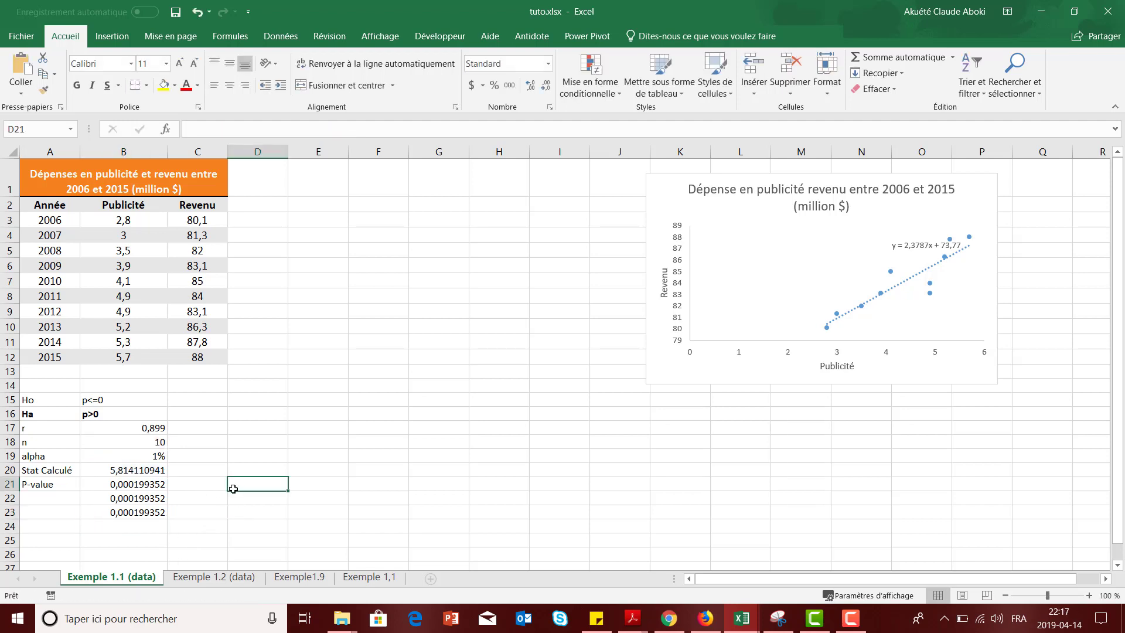
Annotate the first p-value by entering "<--P-value <1%" in C21
{"action": "left_click", "coordinate": [222, 483]}
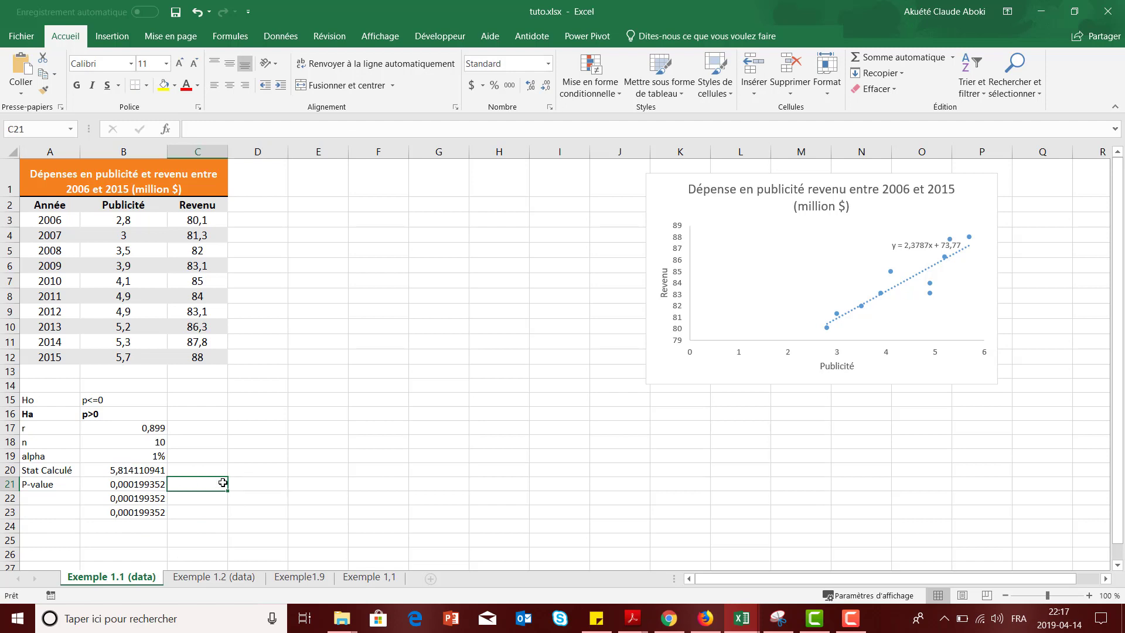
{"action": "type", "text": "<--P-"}
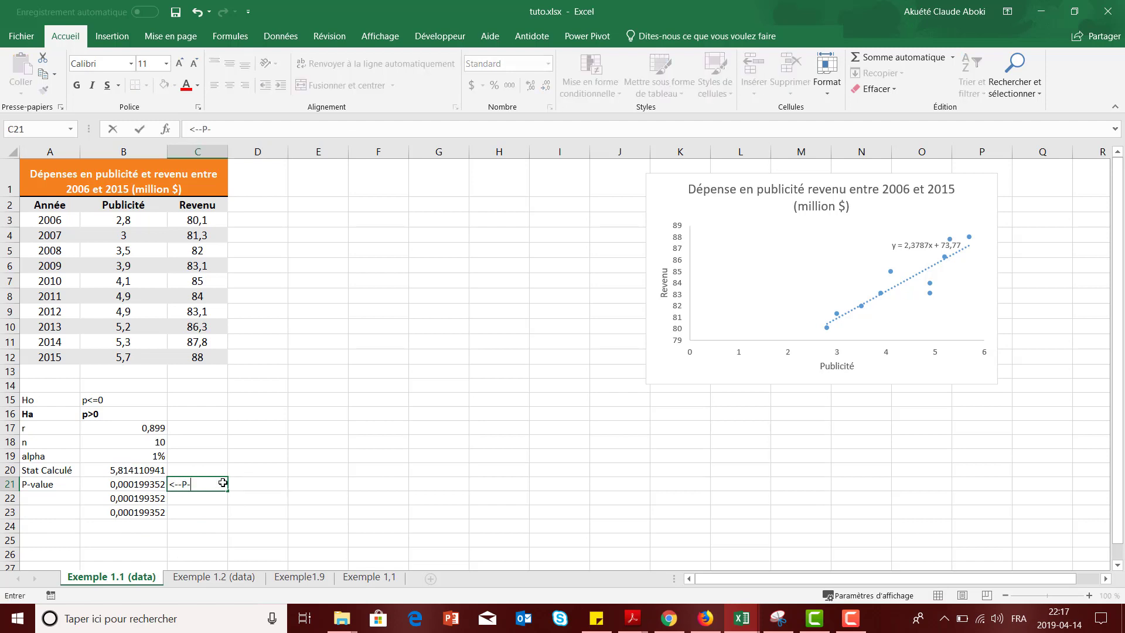
{"action": "type", "text": "value"}
{"action": "type", "text": "M"}
{"action": "key", "text": "BackSpace"}
{"action": "type", "text": "%"}
{"action": "key", "text": "ctrl+Return"}
{"action": "key", "text": "Return"}
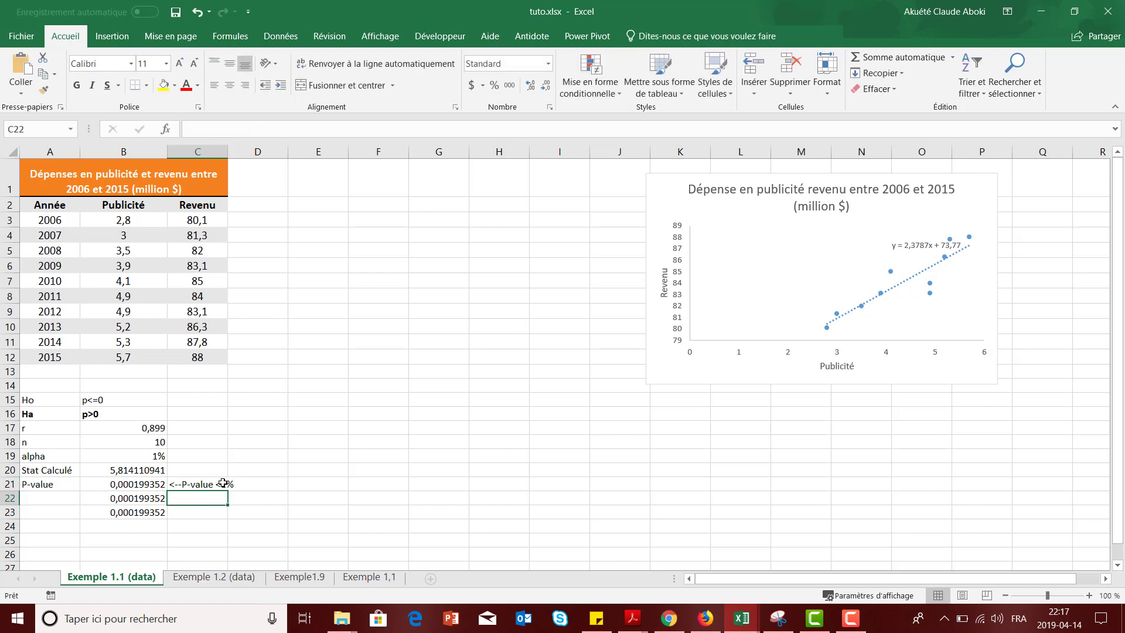
Enter the test decision "on rejette l'hypothèse nulle" in C22
{"action": "type", "text": "o"}
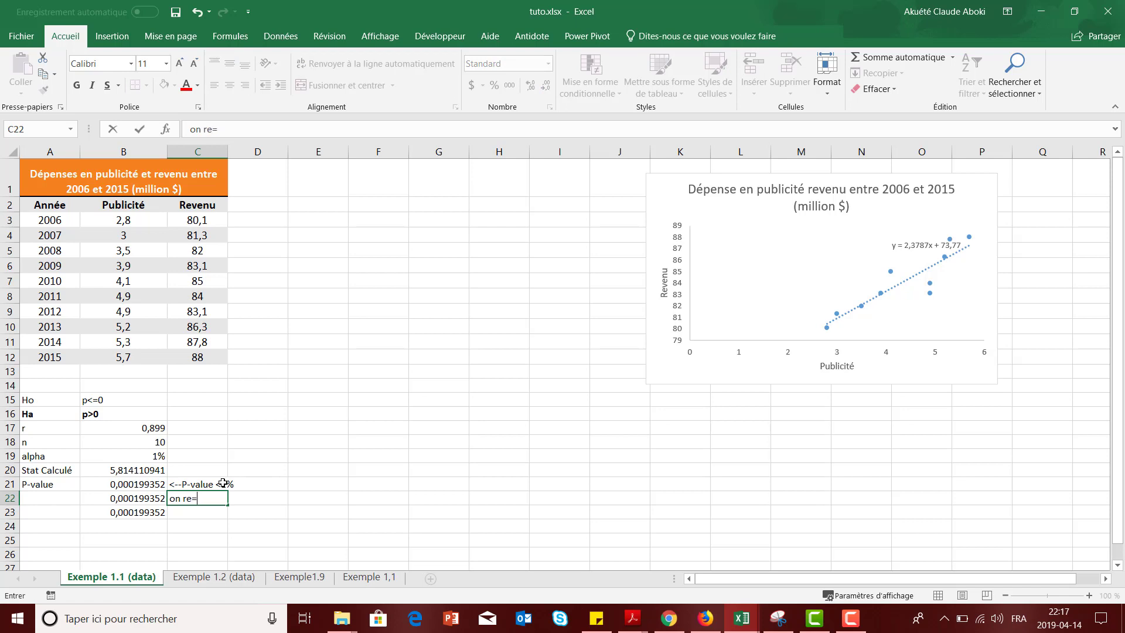
{"action": "type", "text": "n rejette l'hypothèse n"}
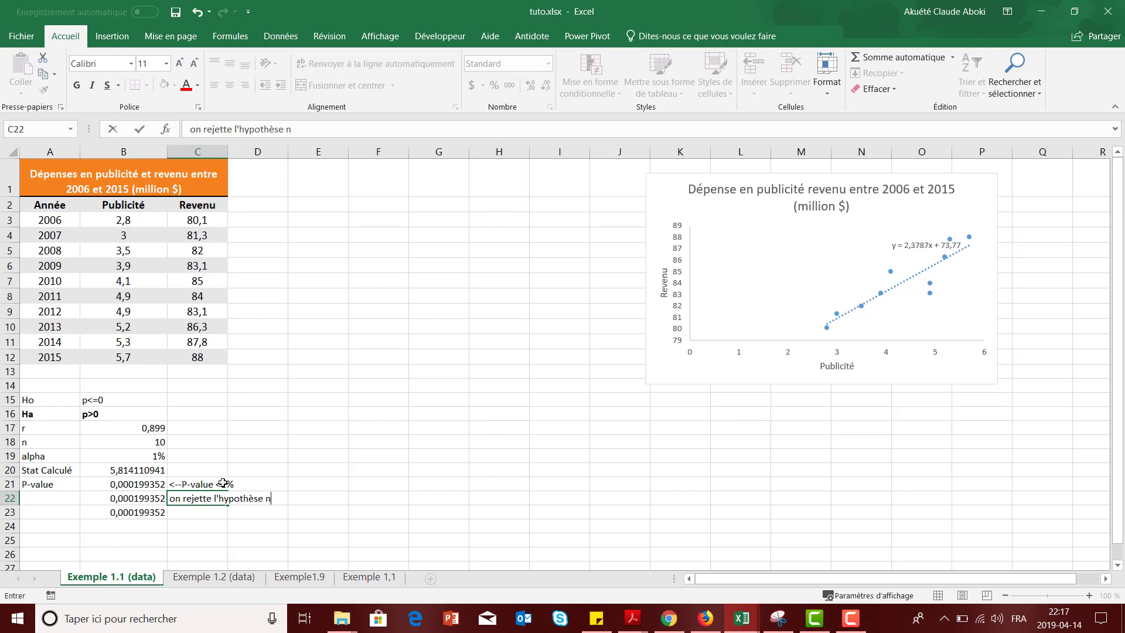
{"action": "type", "text": "ulle"}
{"action": "key", "text": "Return"}
Enter the conclusion "donc la corrélation est significativement positive" in C23
{"action": "type", "text": "do"}
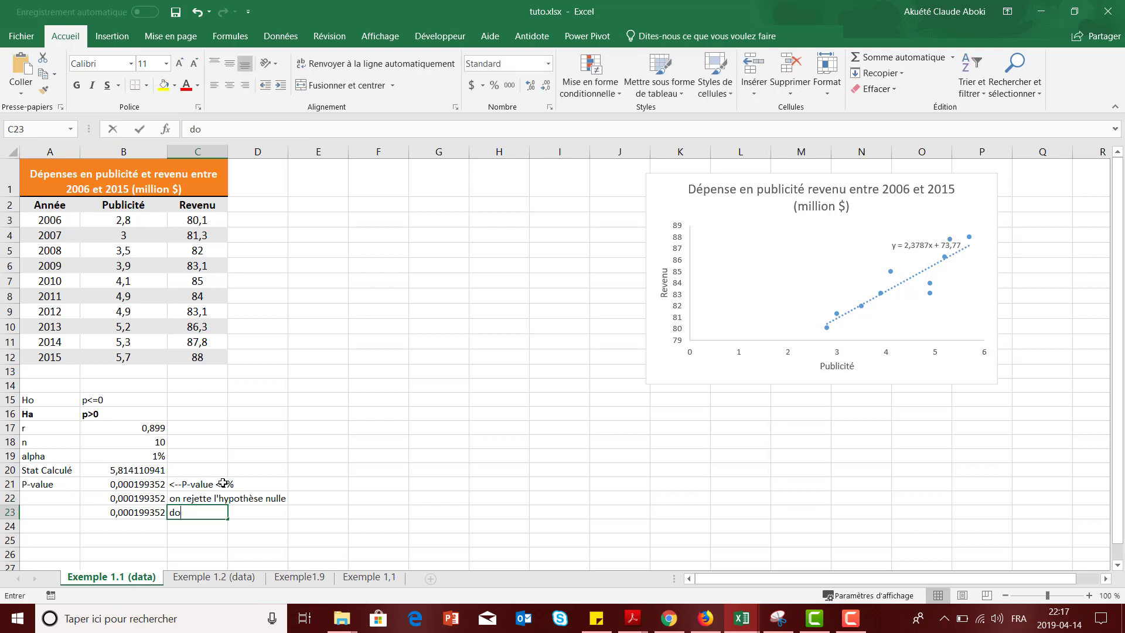
{"action": "type", "text": "nc la corr"}
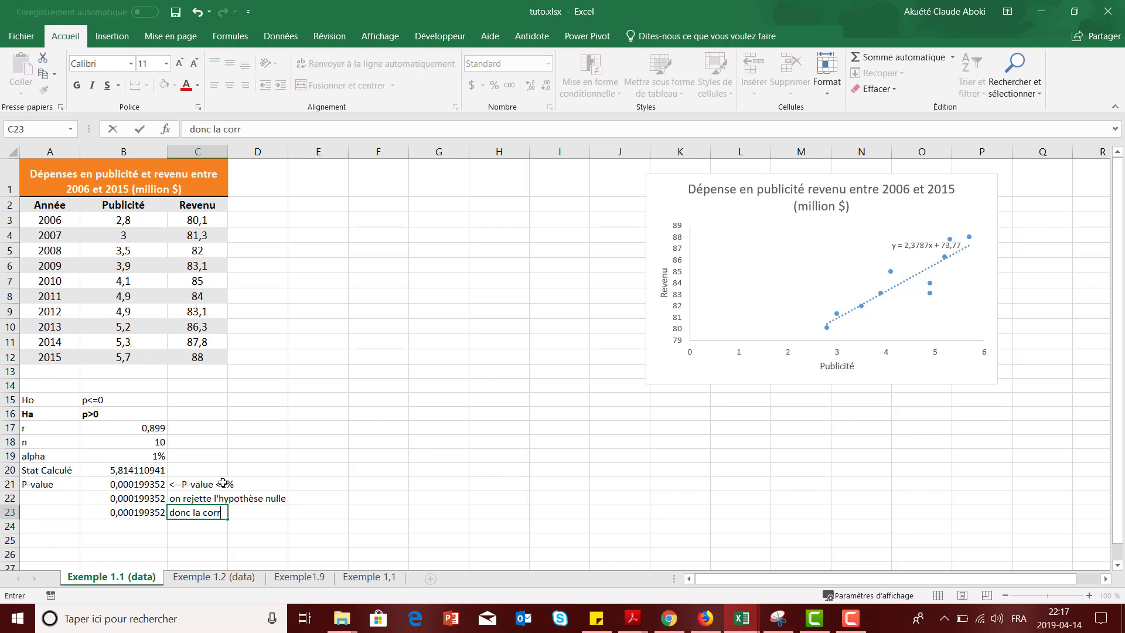
{"action": "type", "text": "élation est signifia"}
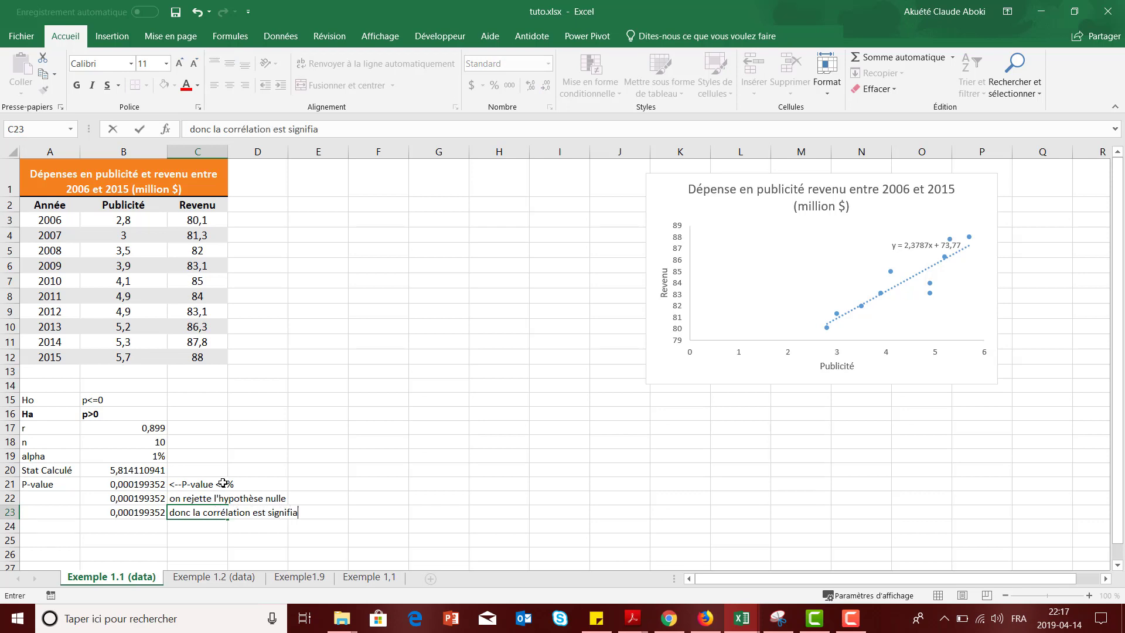
{"action": "key", "text": "BackSpace"}
{"action": "type", "text": "cativement po"}
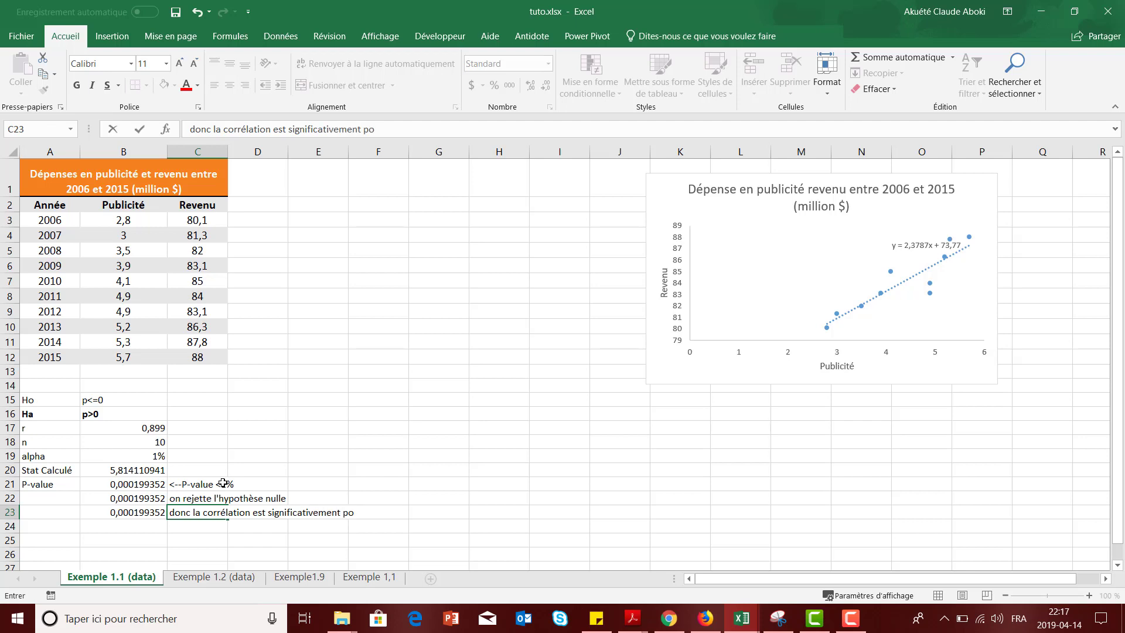
{"action": "type", "text": "ssitive"}
{"action": "key", "text": "Return"}
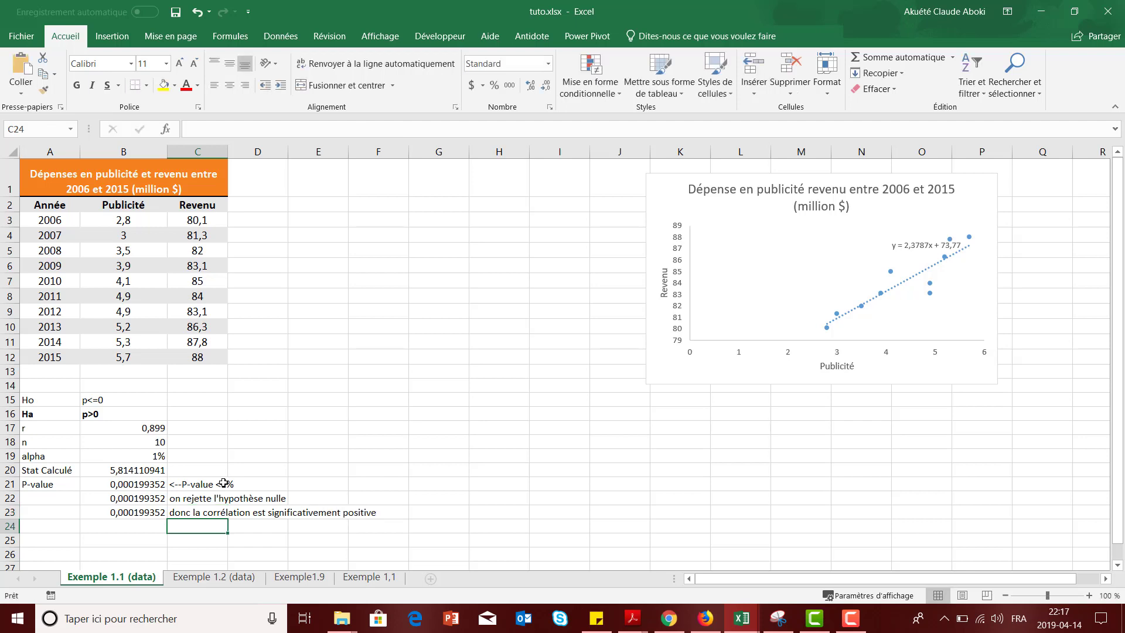
Review the conclusion notes against the p-value in B21, the alpha in B19 and the null hypothesis in B15
{"action": "left_click", "coordinate": [506, 389]}
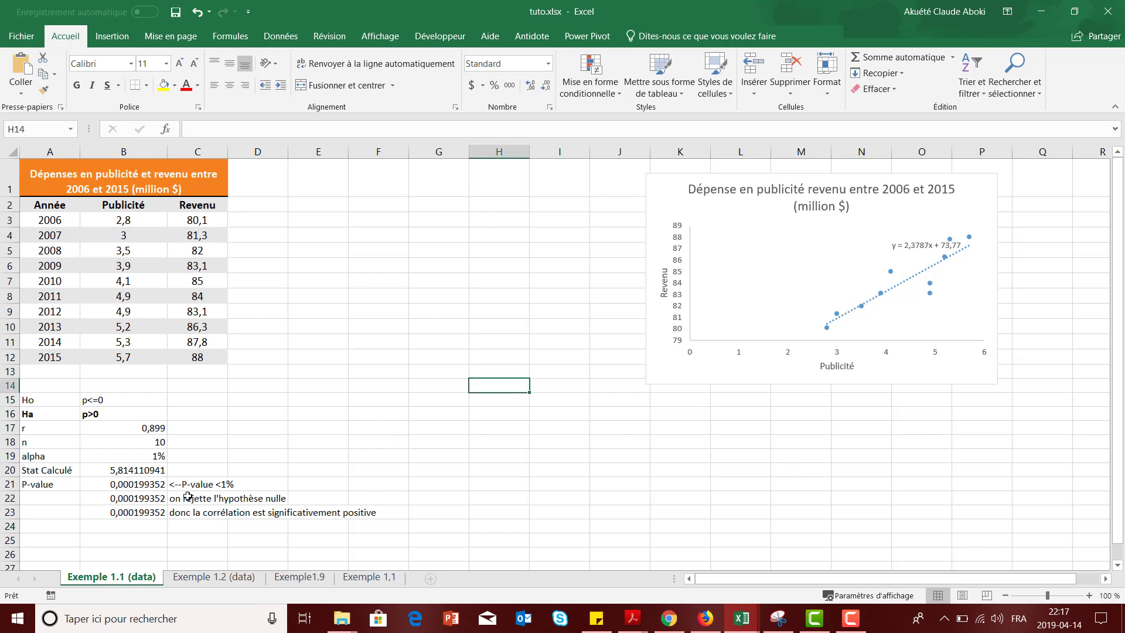
{"action": "left_click_drag", "start_coordinate": [183, 486], "coordinate": [221, 494]}
{"action": "left_click", "coordinate": [358, 496]}
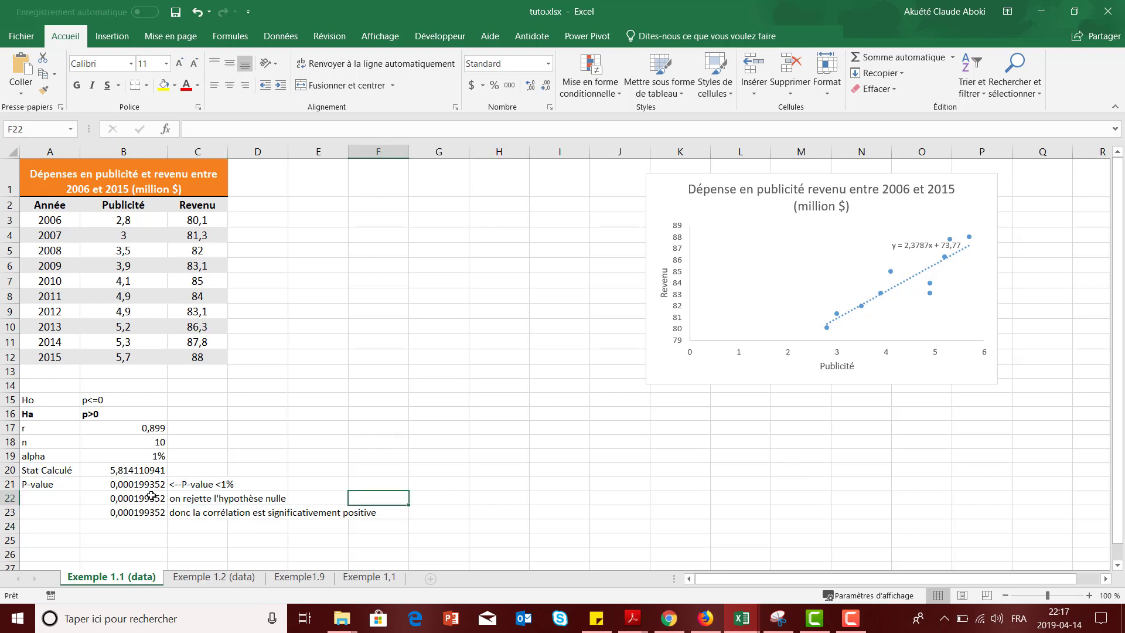
{"action": "left_click", "coordinate": [136, 486]}
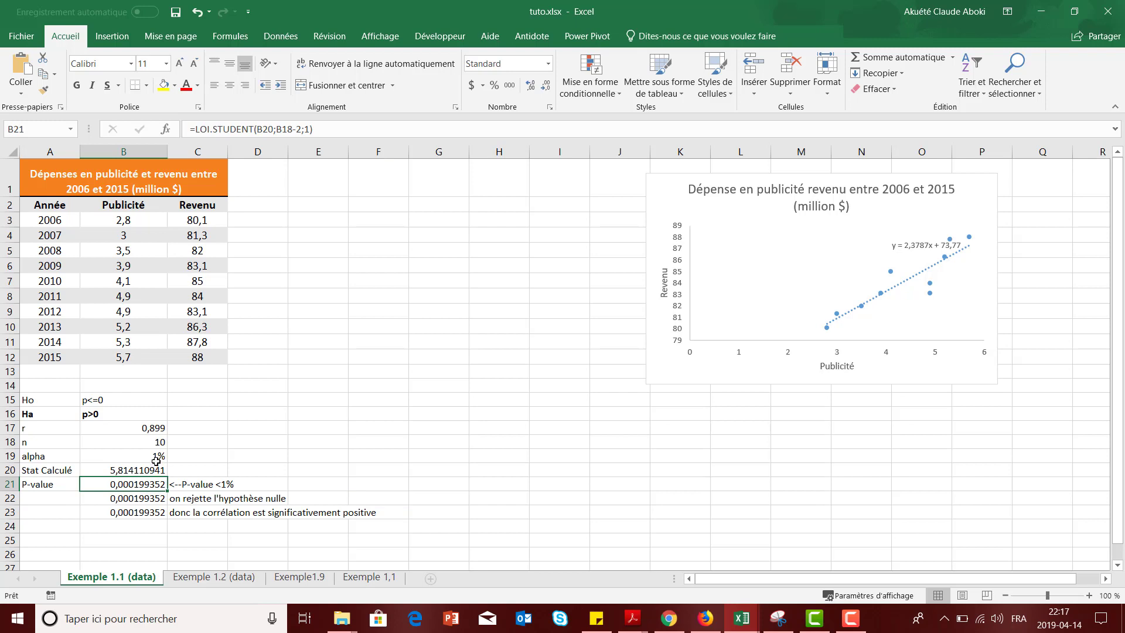
{"action": "left_click", "coordinate": [156, 461]}
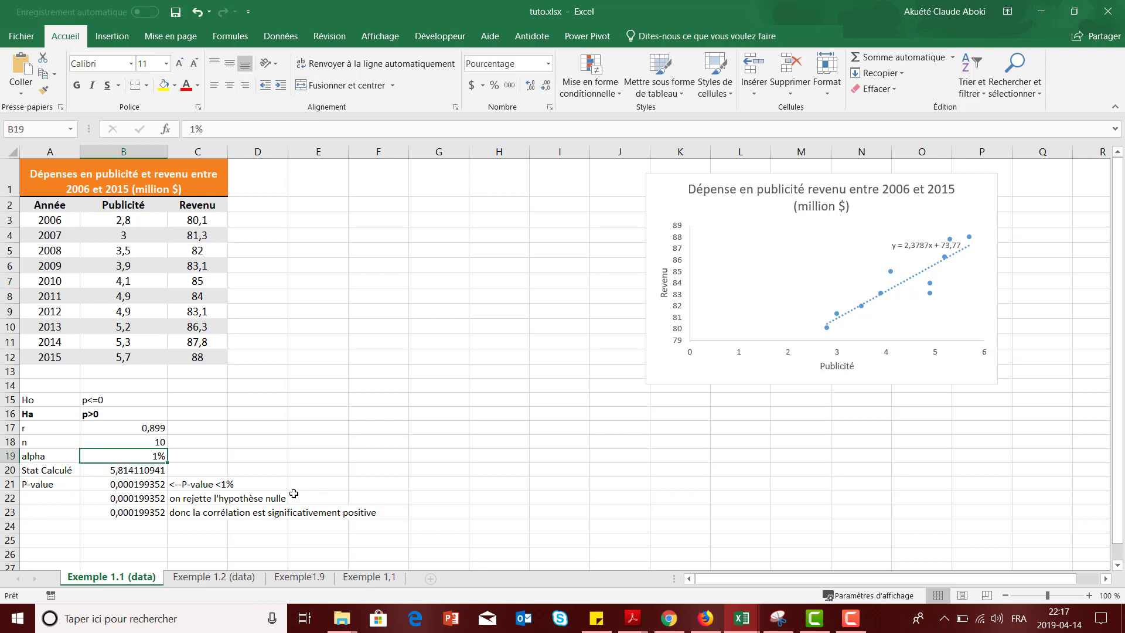
{"action": "left_click", "coordinate": [134, 398]}
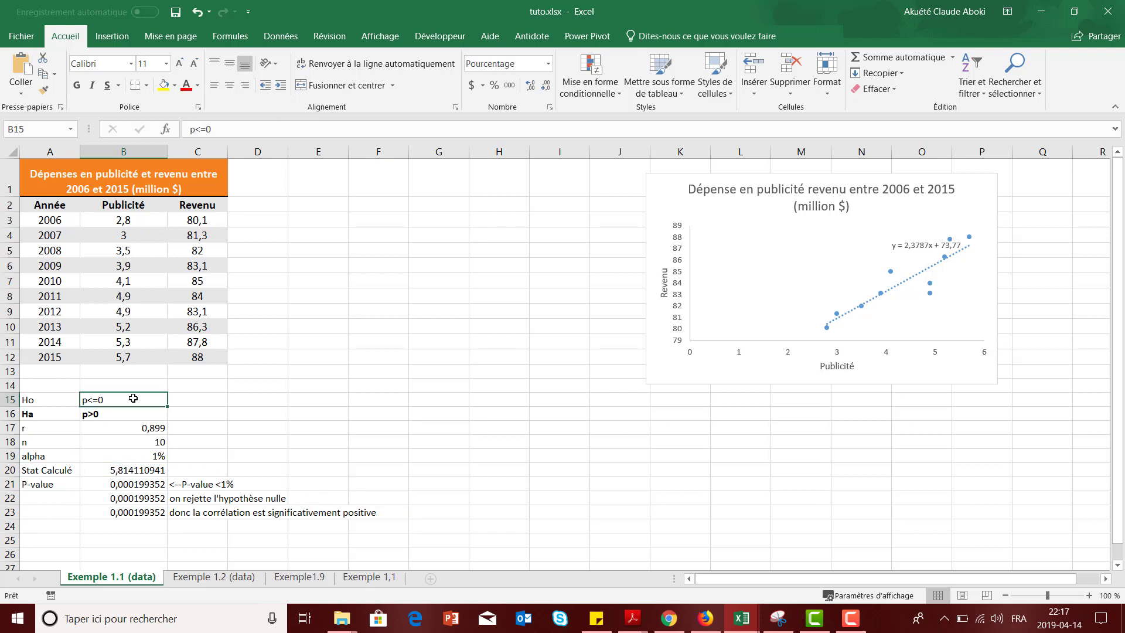
{"action": "mouse_move", "coordinate": [133, 399]}
{"action": "left_mouse_down"}
{"action": "mouse_move", "coordinate": [135, 408]}
{"action": "mouse_move", "coordinate": [129, 397]}
{"action": "left_mouse_up"}
{"action": "left_click", "coordinate": [515, 442]}
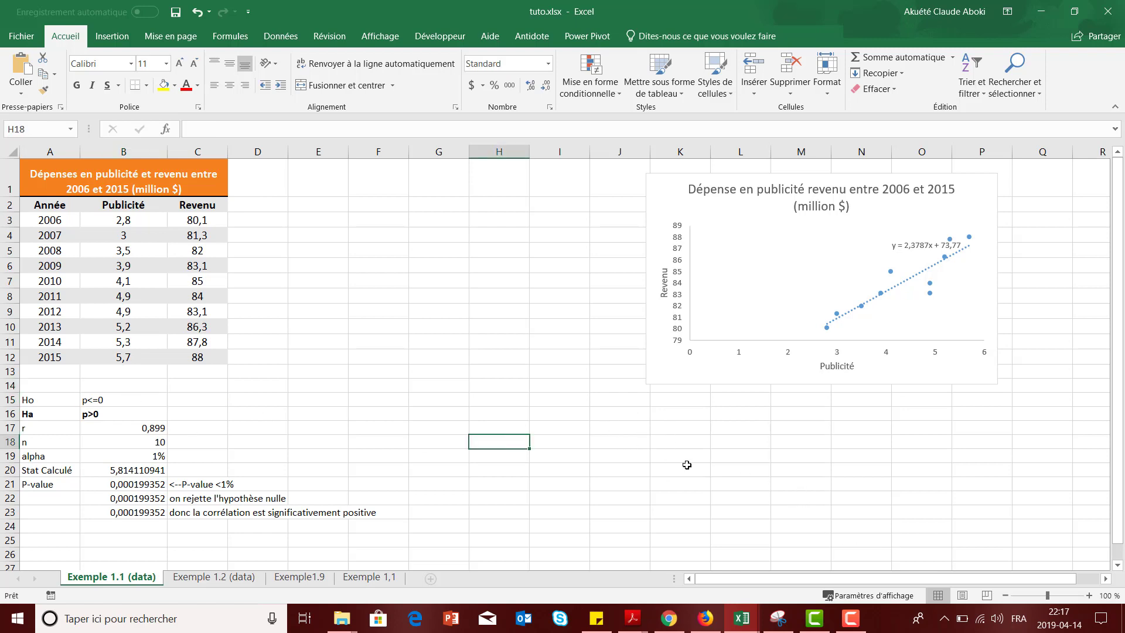
Enter the label "pente" in J19, below the chart
{"action": "left_click", "coordinate": [626, 457]}
{"action": "type", "text": "pen"}
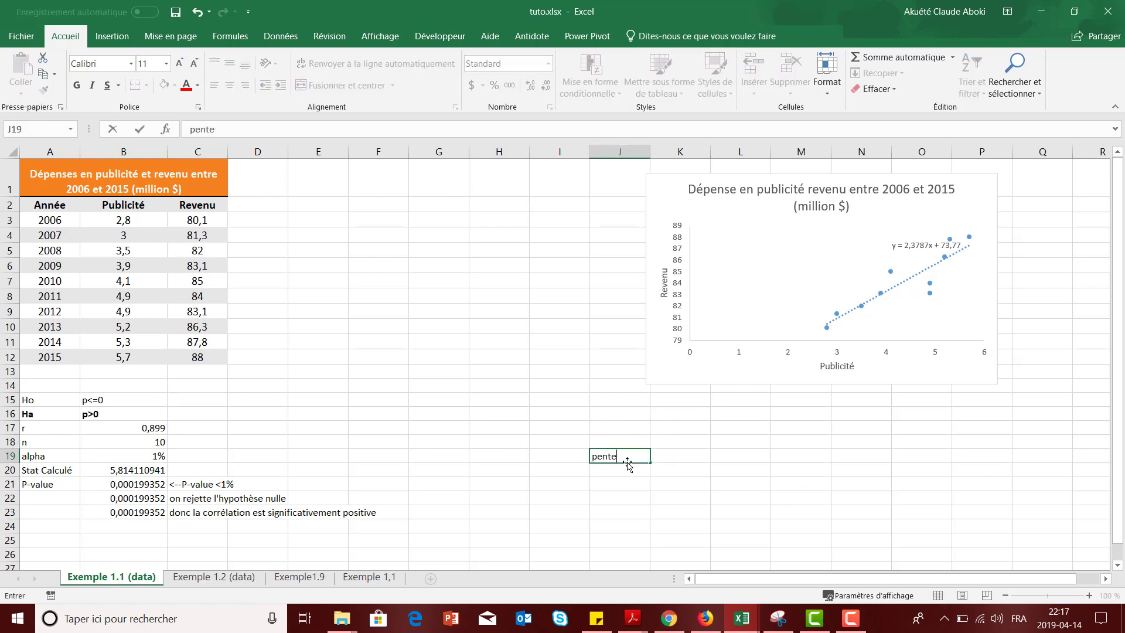
{"action": "type", "text": "te"}
{"action": "key", "text": "Tab"}
Enter the label "ordonnée" in J20, directly under the slope label
{"action": "left_click", "coordinate": [627, 464]}
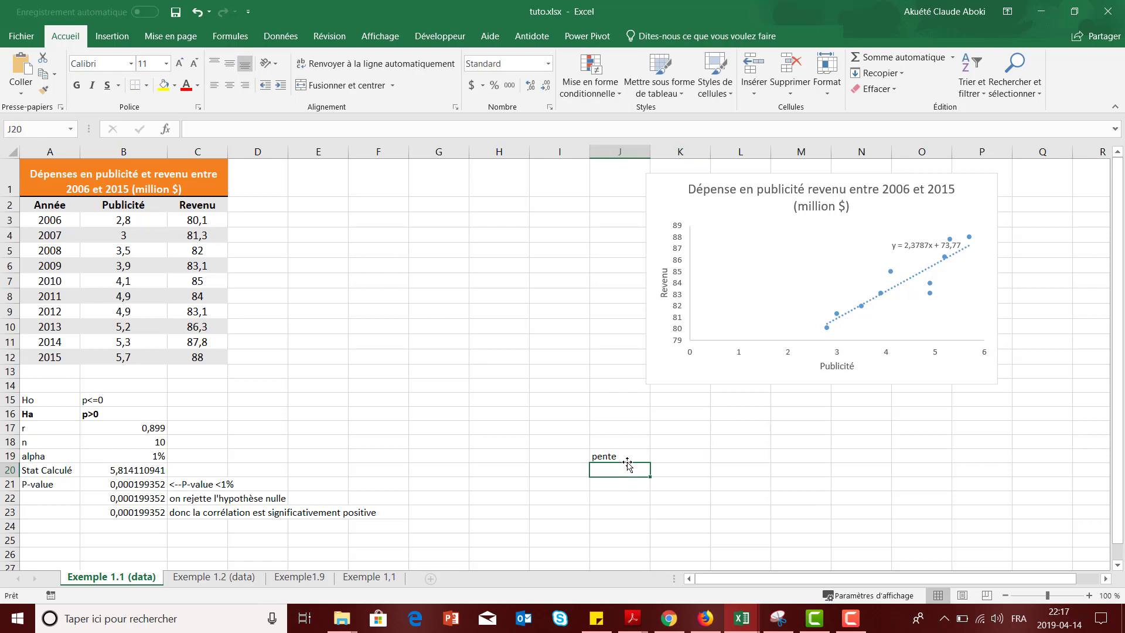
{"action": "type", "text": "pordonn"}
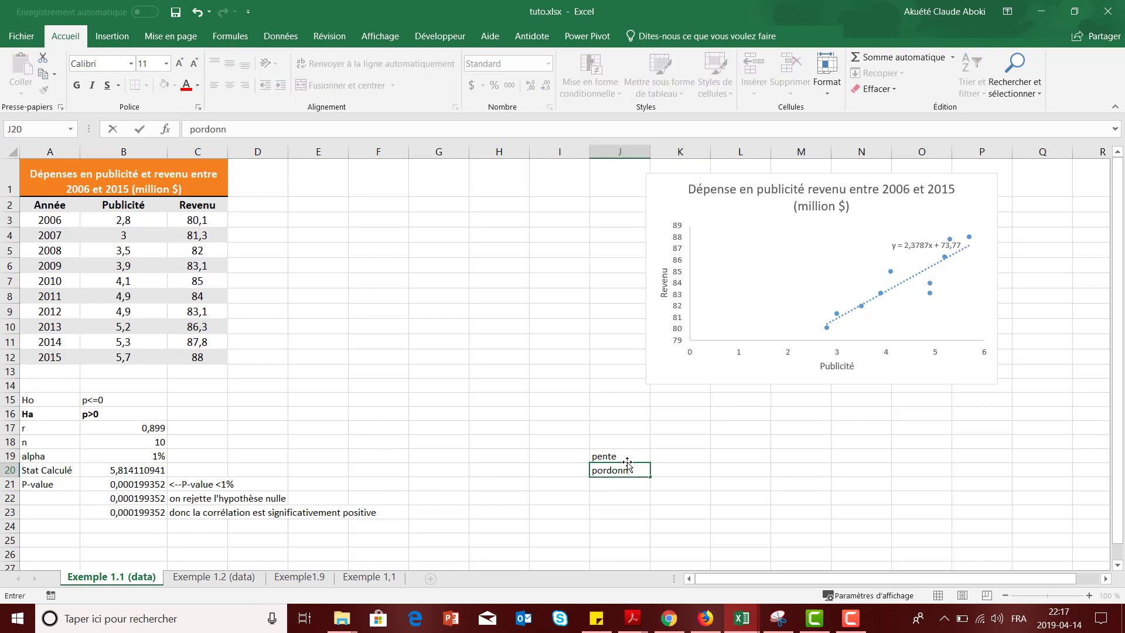
{"action": "key", "text": "BackSpace"}
{"action": "key", "text": "BackSpace"}
{"action": "key", "text": "BackSpace"}
{"action": "key", "text": "BackSpace"}
{"action": "key", "text": "BackSpace"}
{"action": "type", "text": "ordonnée"}
{"action": "key", "text": "Return"}
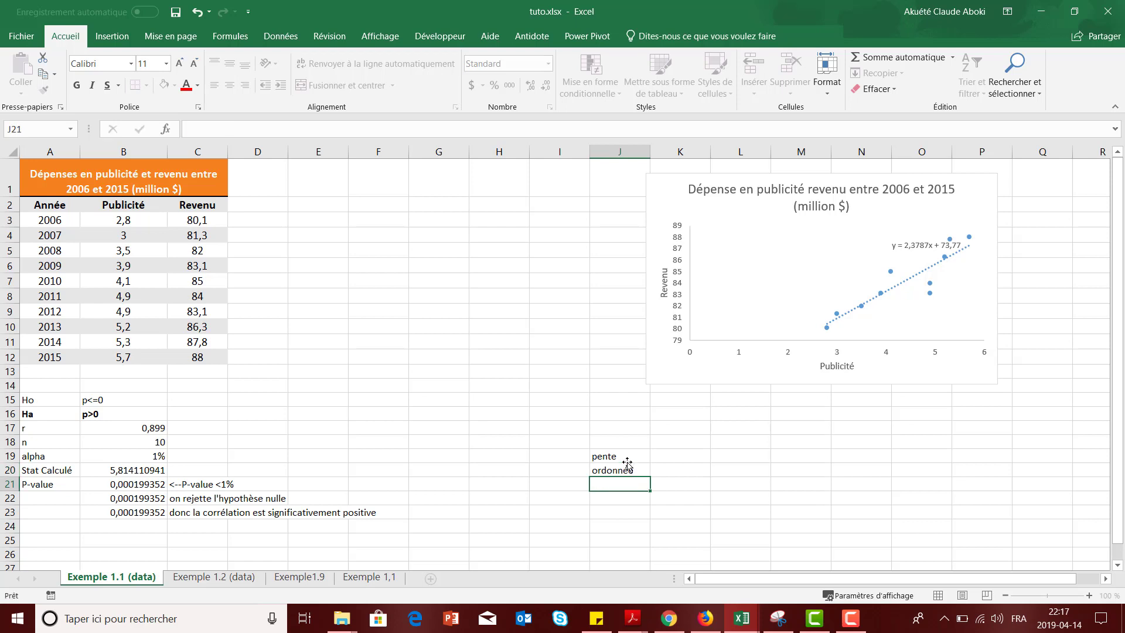
Calculate the regression slope in K19 with =PENTE(C3:C12;B3:B12), using revenue as y and advertising as x
{"action": "left_click", "coordinate": [680, 456]}
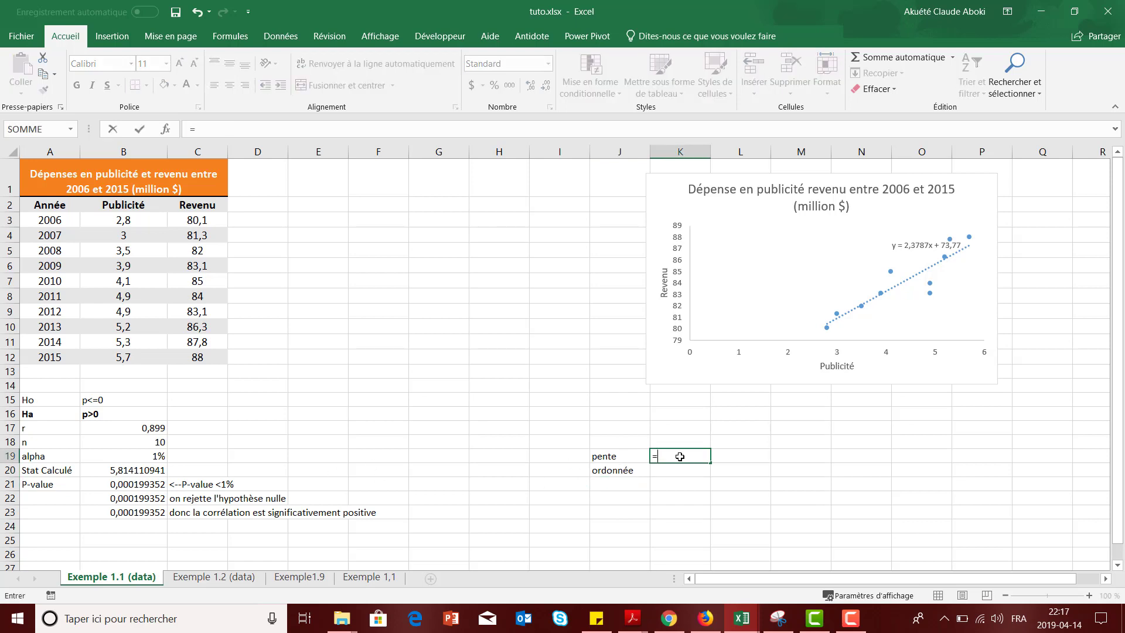
{"action": "type", "text": "=pente"}
{"action": "key", "text": "Tab"}
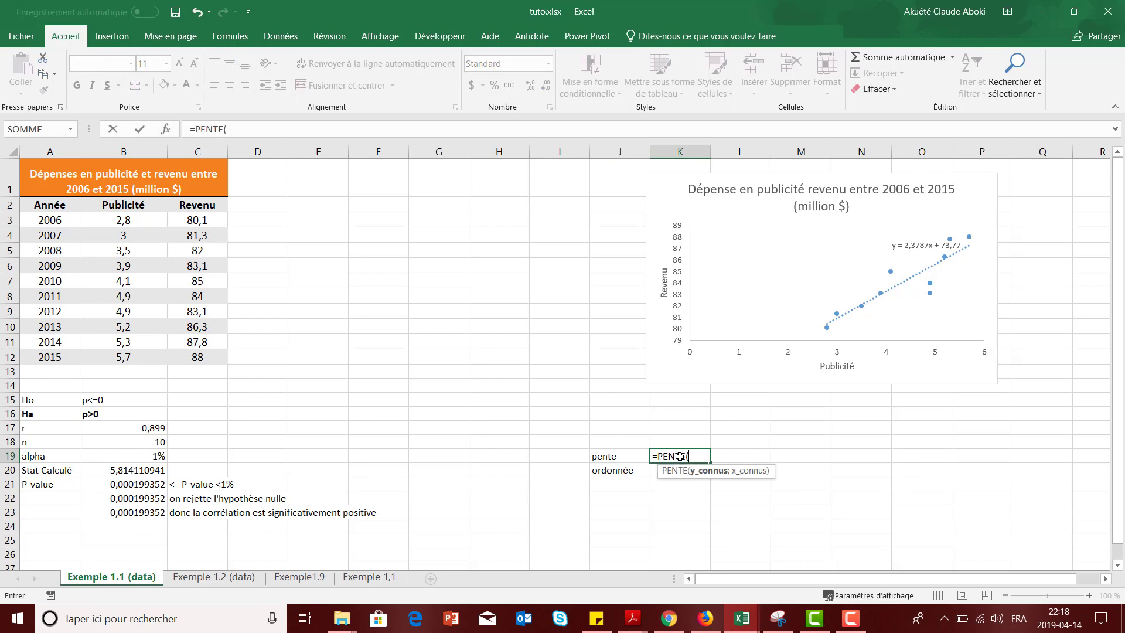
{"action": "left_click_drag", "start_coordinate": [197, 220], "coordinate": [203, 358]}
{"action": "type", "text": ";"}
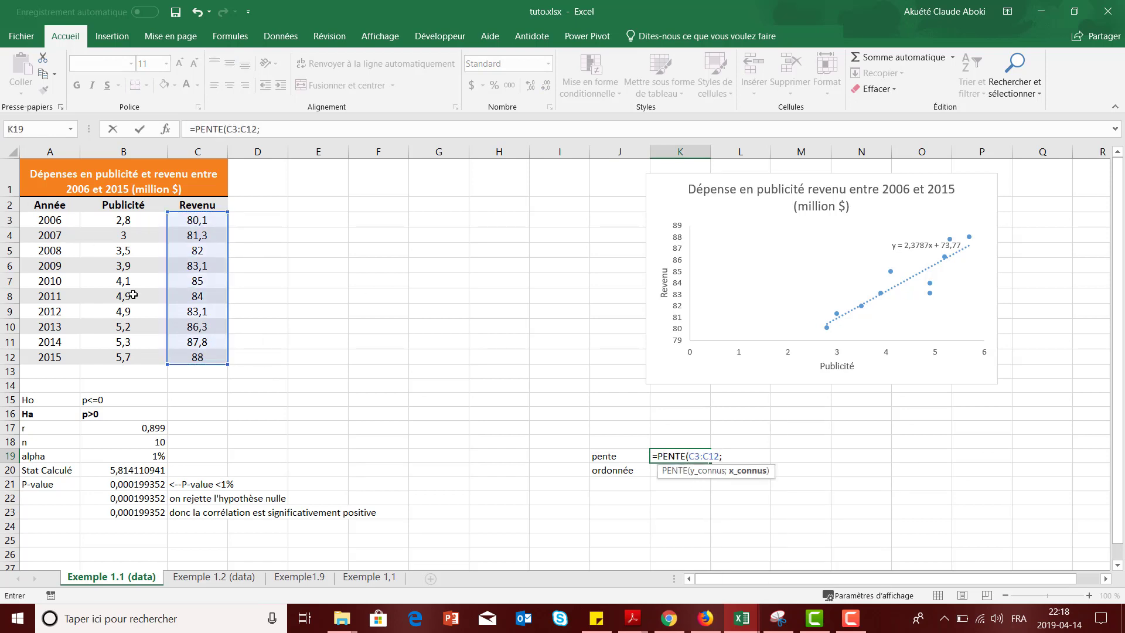
{"action": "left_click_drag", "start_coordinate": [123, 221], "coordinate": [151, 363]}
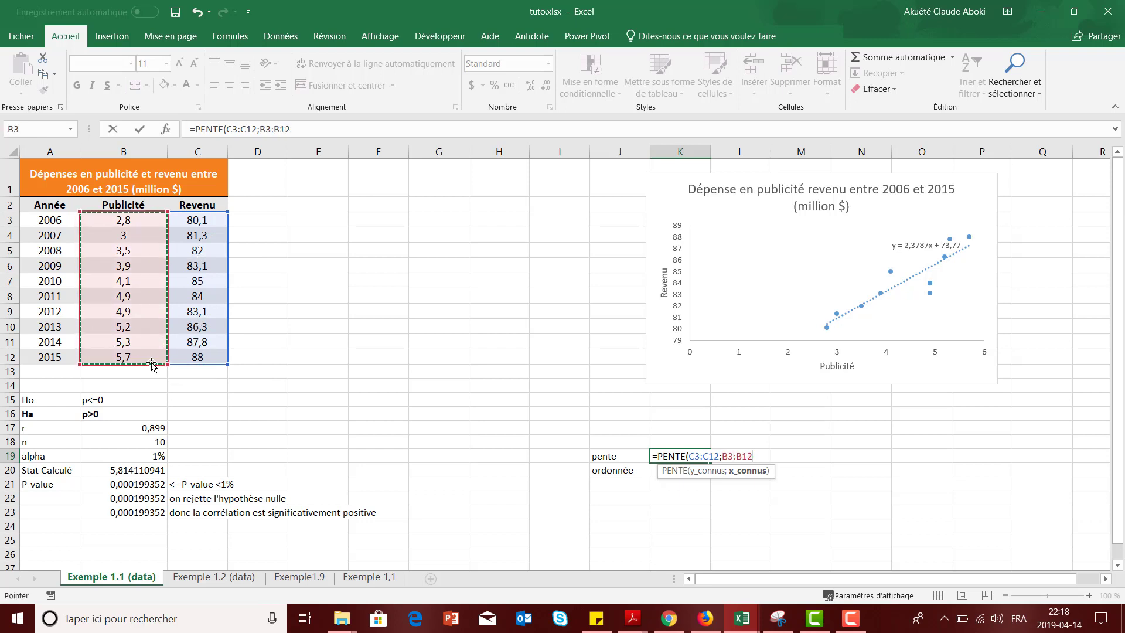
{"action": "key", "text": "Return"}
Calculate the regression intercept in K20 with =ORDONNEE.ORIGINE(C3:C12;B3:B12)
{"action": "type", "text": "="}
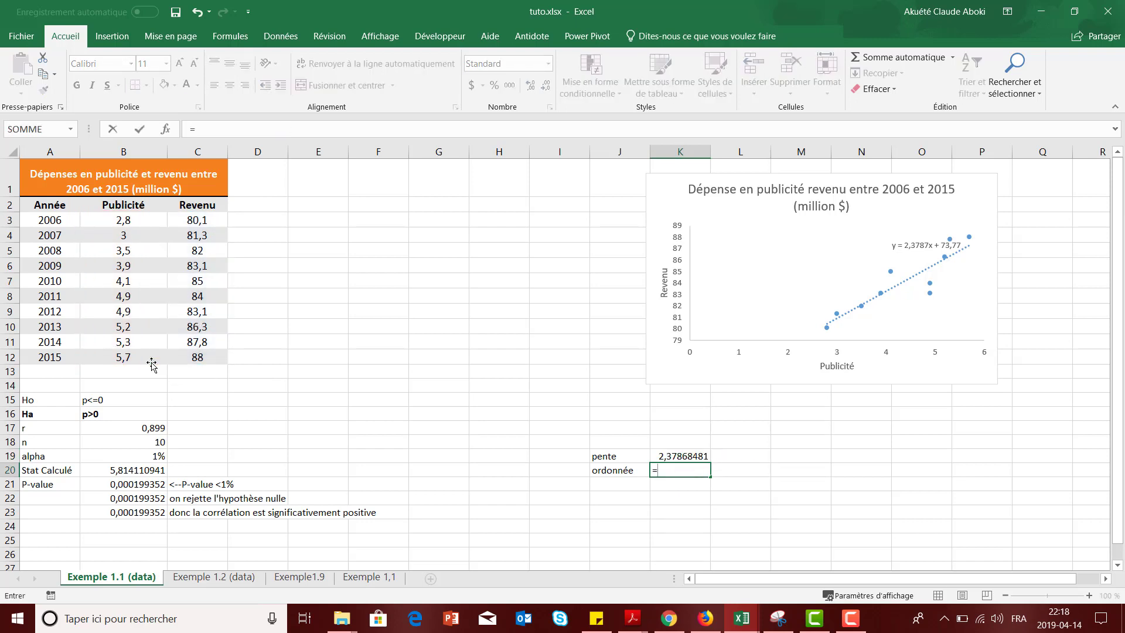
{"action": "type", "text": "ord"}
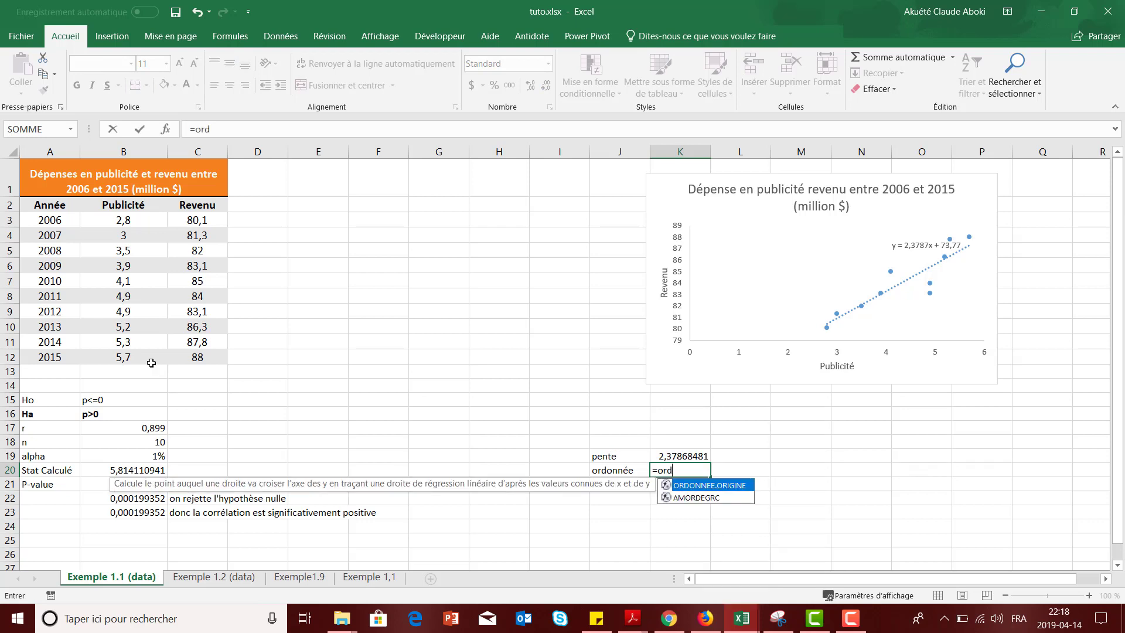
{"action": "double_click", "coordinate": [695, 486]}
{"action": "left_click_drag", "start_coordinate": [199, 220], "coordinate": [195, 356]}
{"action": "type", "text": ";"}
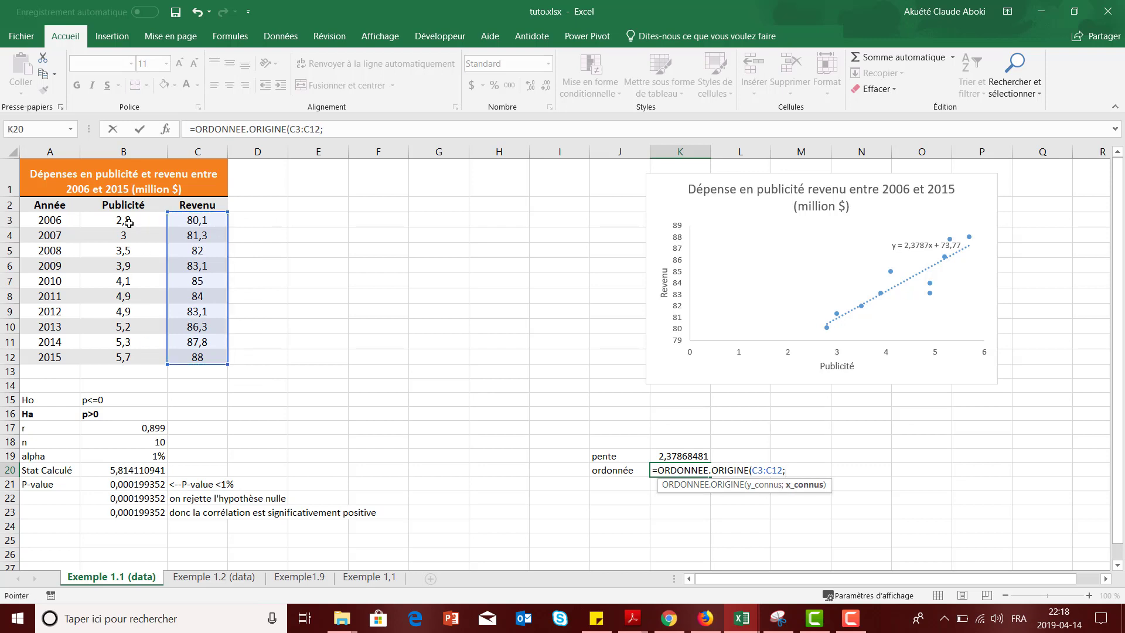
{"action": "left_click_drag", "start_coordinate": [127, 221], "coordinate": [125, 357]}
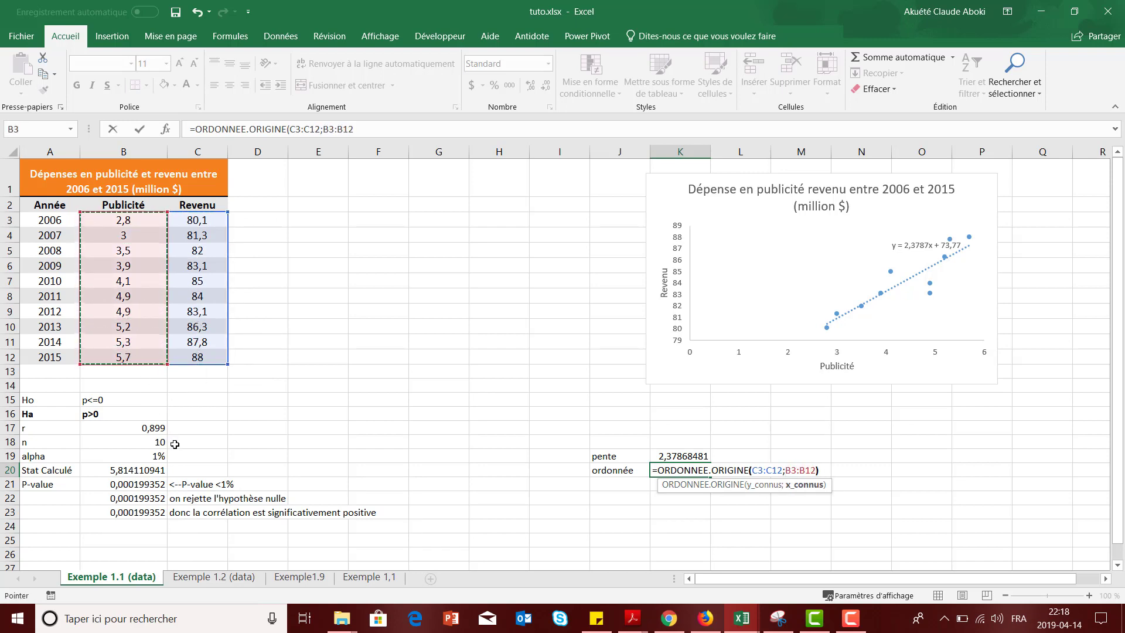
{"action": "key", "text": "Return"}
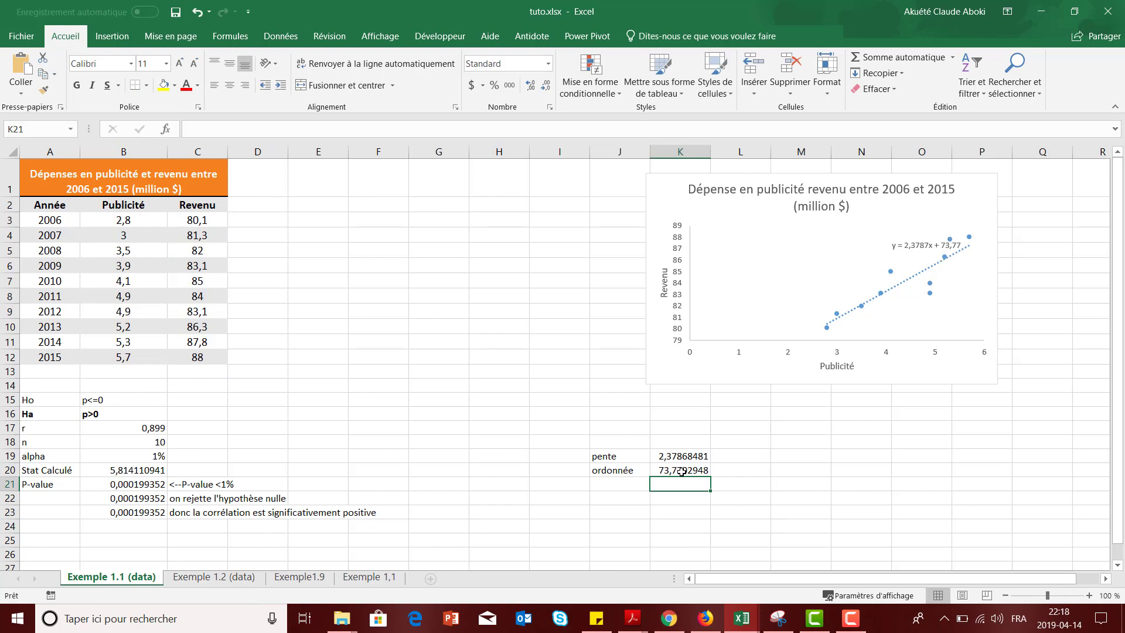
Examine the slope and intercept results in K19 and K20 against the trendline equation on the chart
{"action": "left_click", "coordinate": [674, 455]}
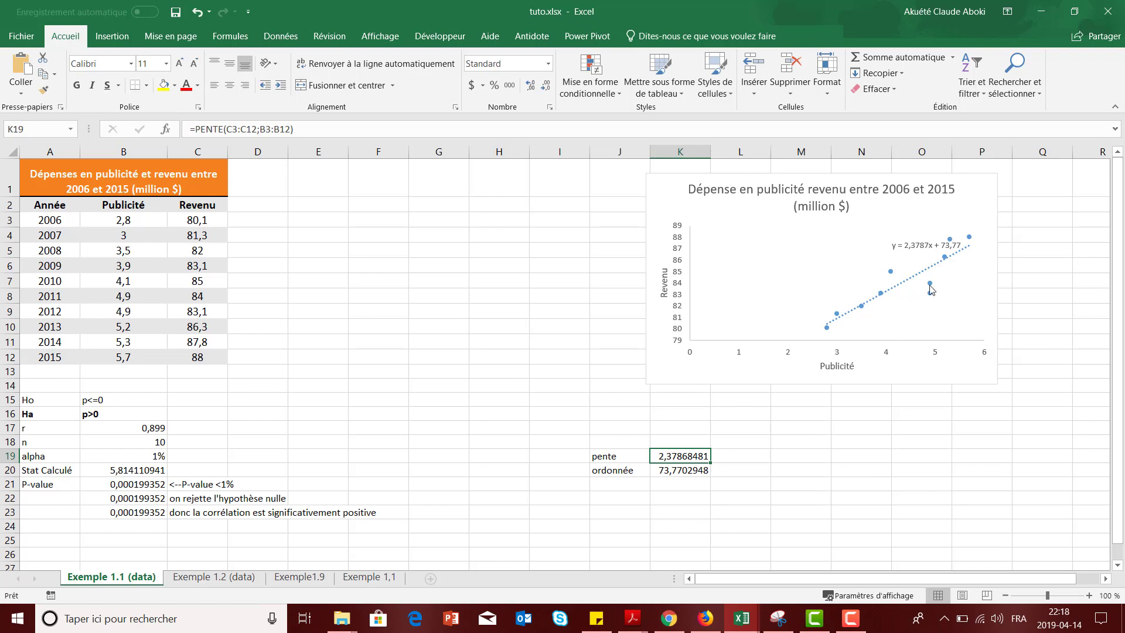
{"action": "left_click", "coordinate": [660, 513]}
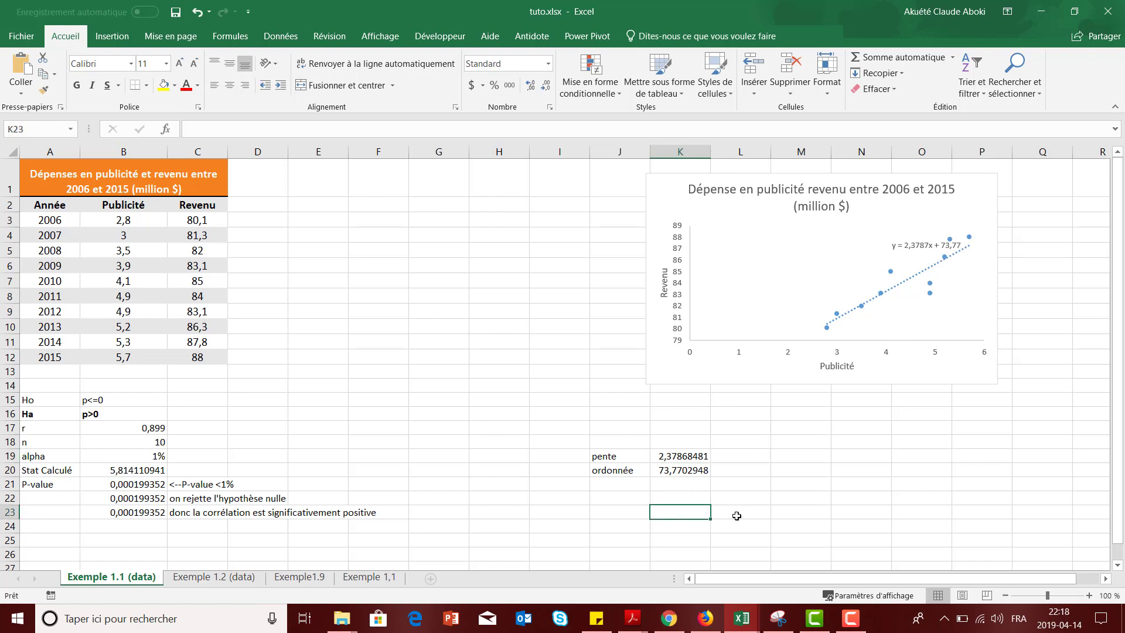
{"action": "left_click", "coordinate": [682, 455]}
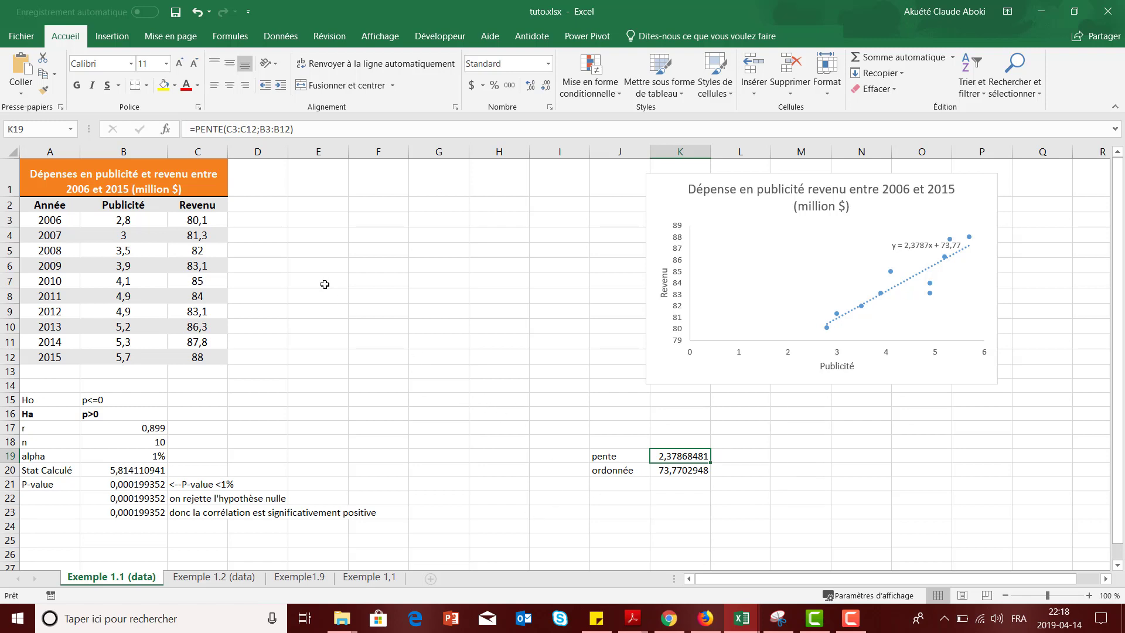
{"action": "left_click", "coordinate": [691, 475]}
{"action": "left_click", "coordinate": [682, 456]}
{"action": "left_click", "coordinate": [679, 473]}
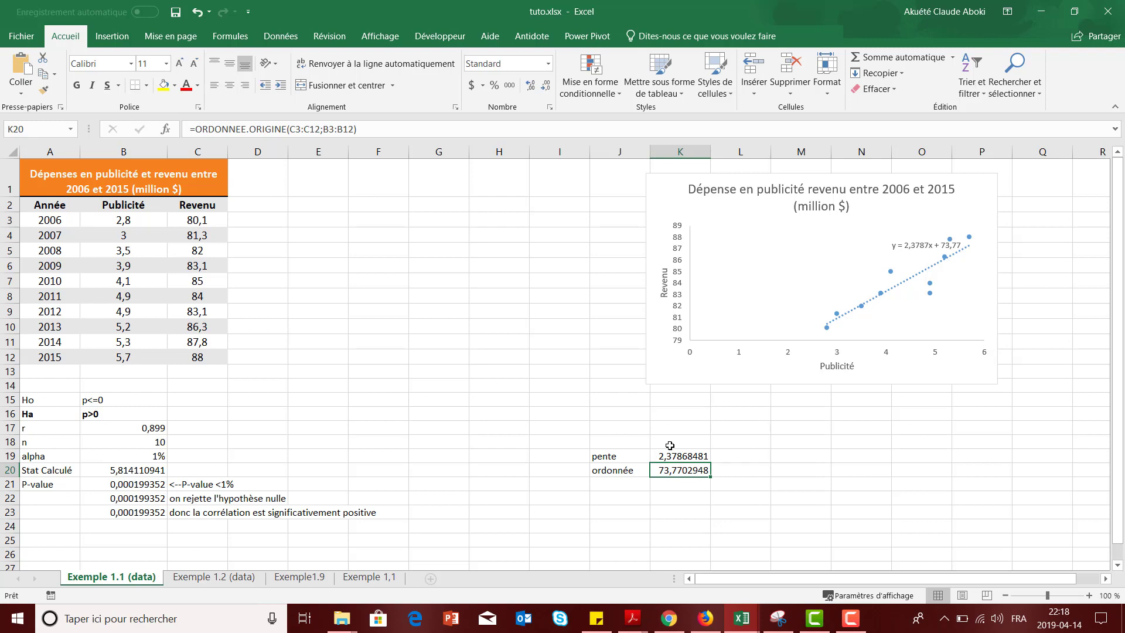
{"action": "left_click", "coordinate": [670, 445]}
{"action": "left_click", "coordinate": [758, 469]}
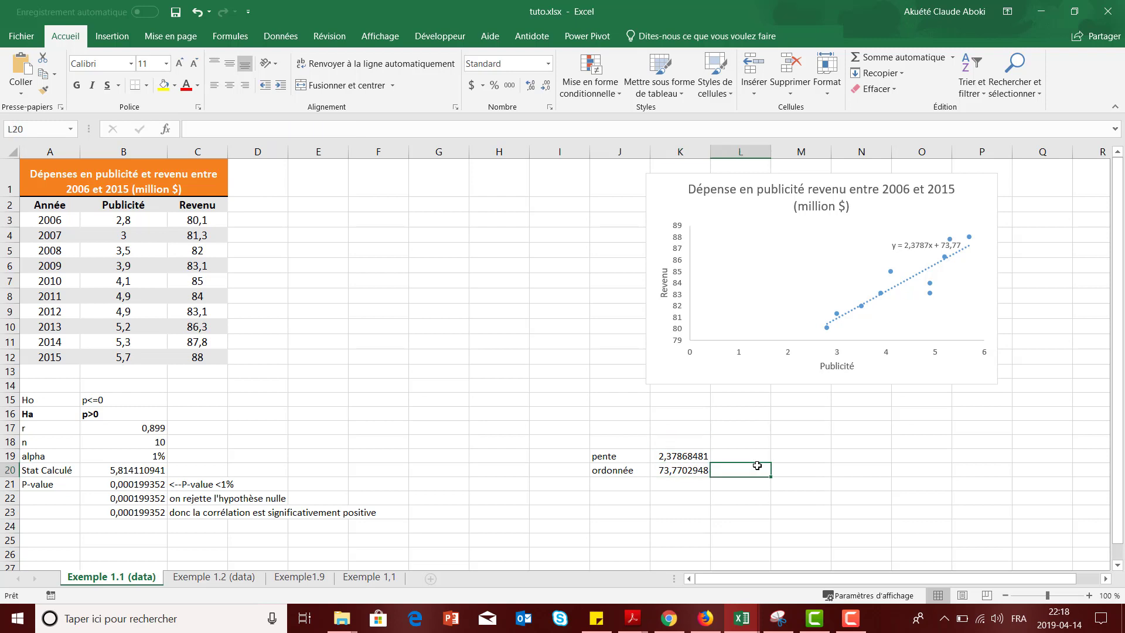
{"action": "left_click", "coordinate": [685, 455]}
{"action": "left_click", "coordinate": [752, 455]}
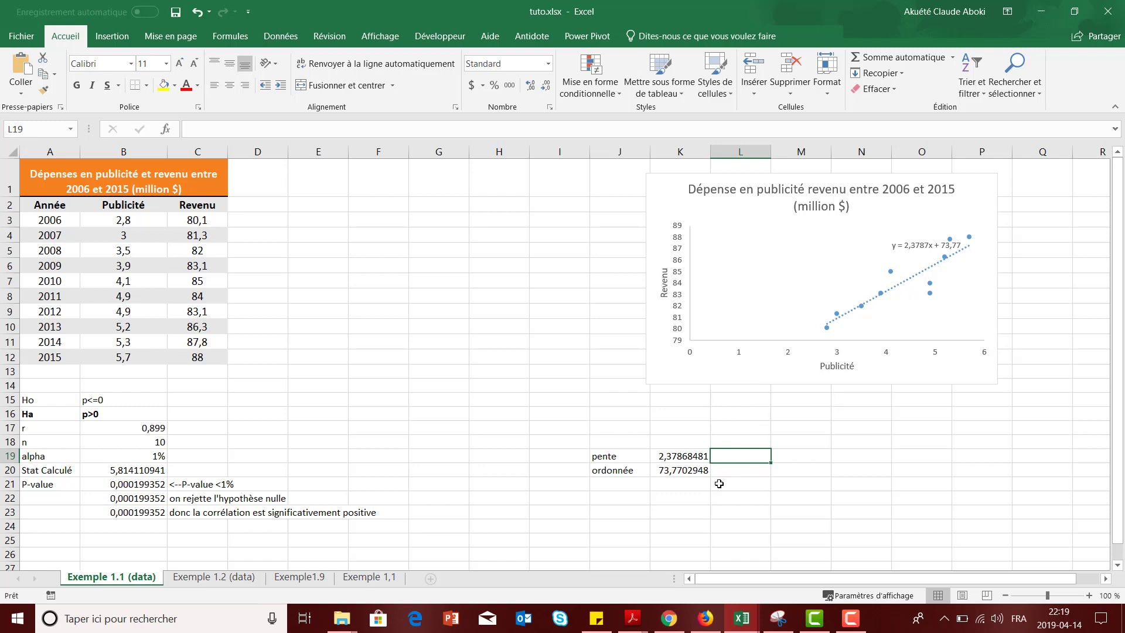
{"action": "left_click", "coordinate": [631, 508]}
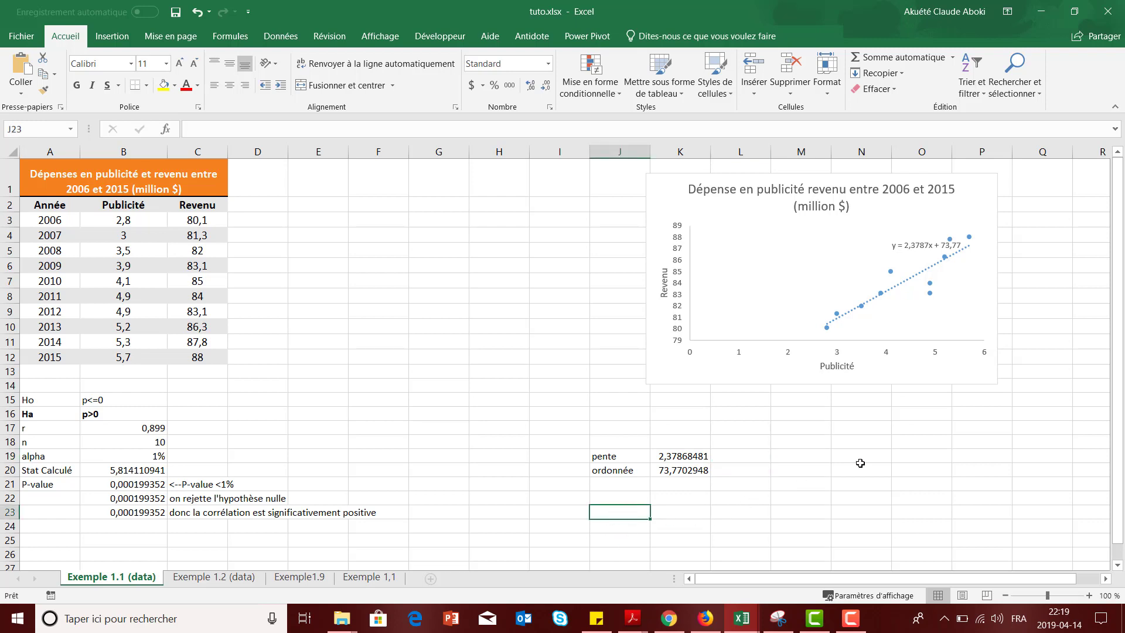
{"action": "left_click", "coordinate": [672, 511]}
{"action": "type", "text": "6"}
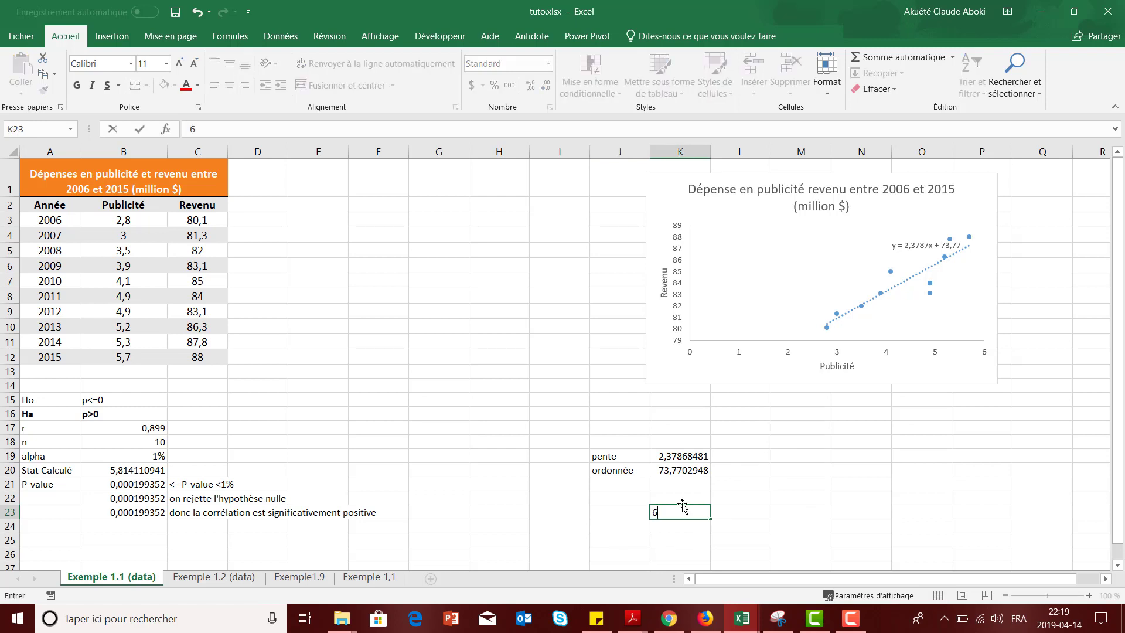
{"action": "key", "text": "BackSpace"}
{"action": "key", "text": "Escape"}
Enter the labels "Dépense Pub" in J23 and "Revenu est" in J24
{"action": "key", "text": "Left"}
{"action": "type", "text": "Dpe"}
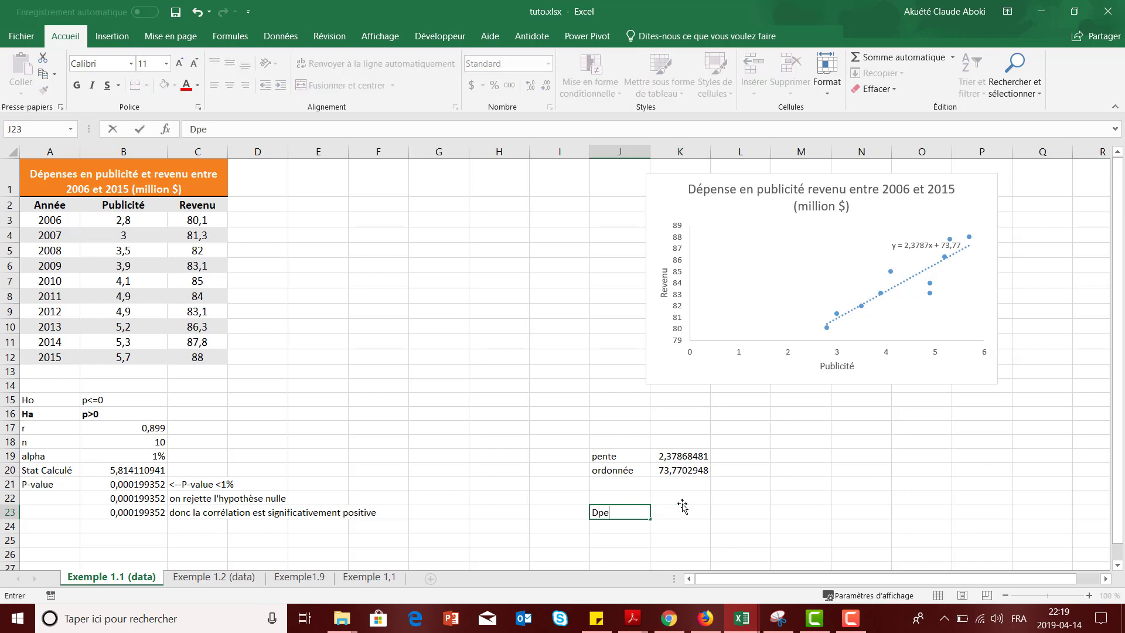
{"action": "type", "text": "npense Pub"}
{"action": "key", "text": "Return"}
{"action": "type", "text": "Re"}
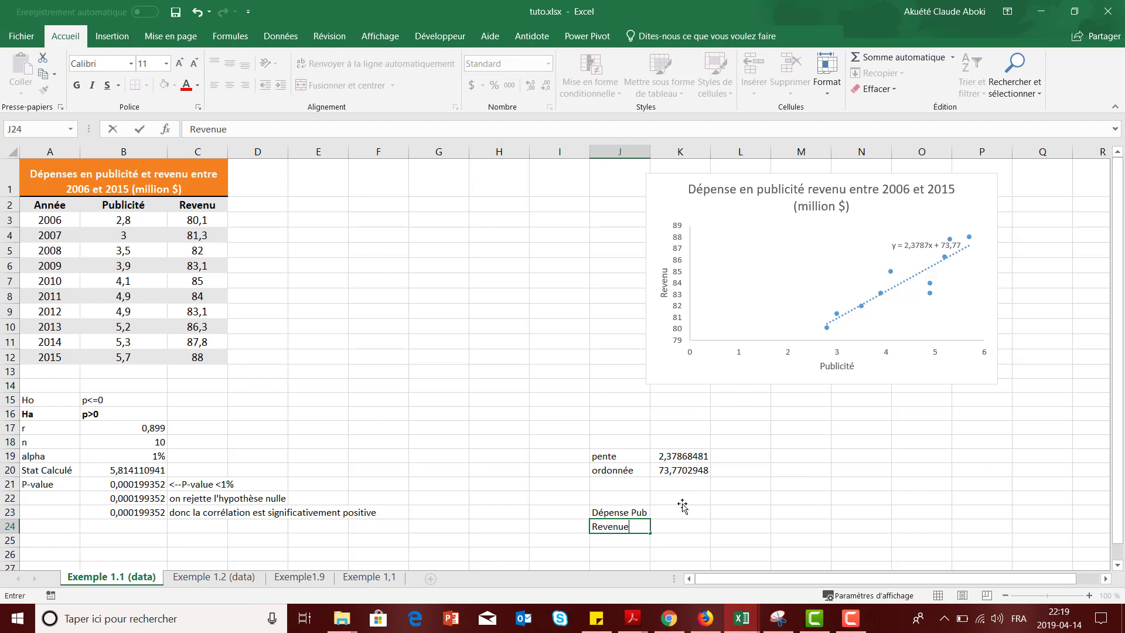
{"action": "type", "text": "venu est"}
{"action": "key", "text": "Return"}
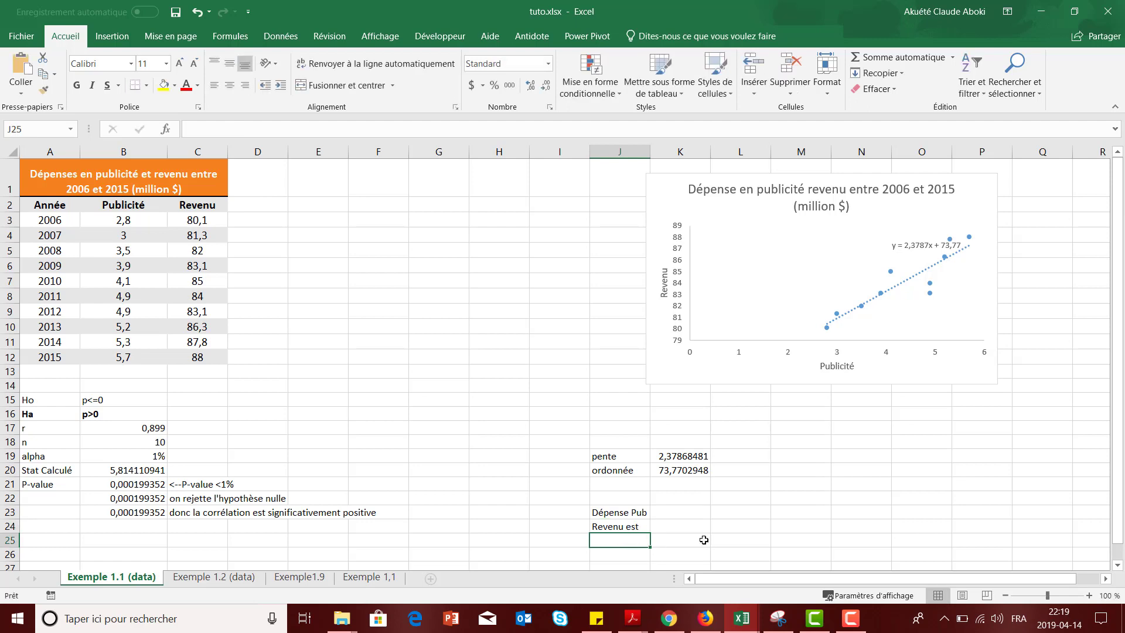
Fill K24 with yellow and calculate the estimated revenue there with =$K$19*K23+K20
{"action": "left_click", "coordinate": [681, 526]}
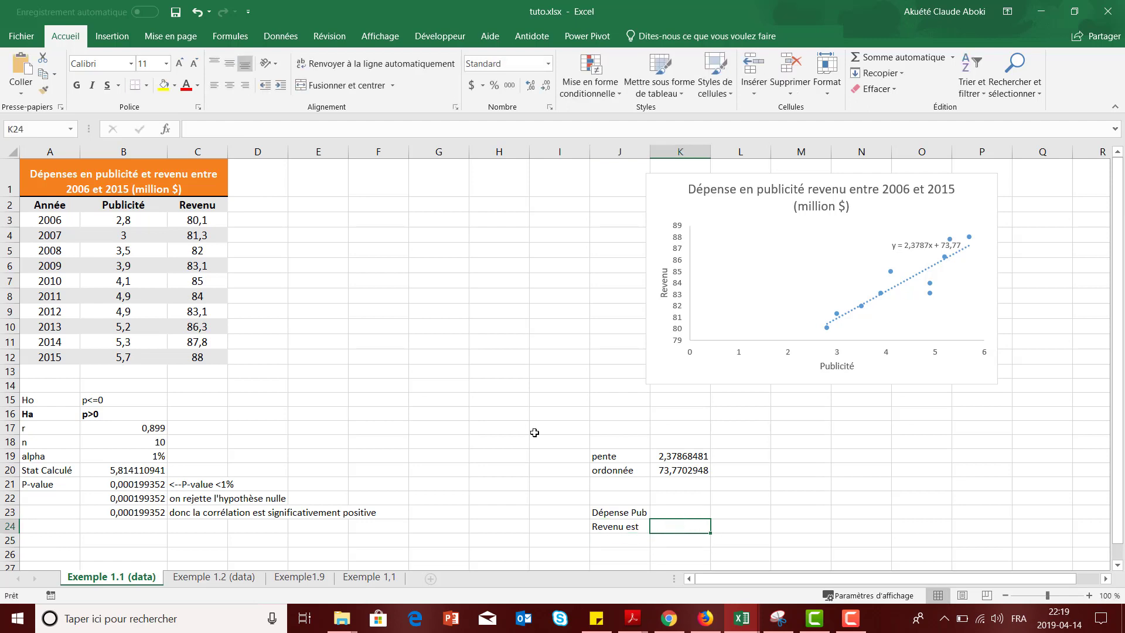
{"action": "left_click", "coordinate": [164, 85]}
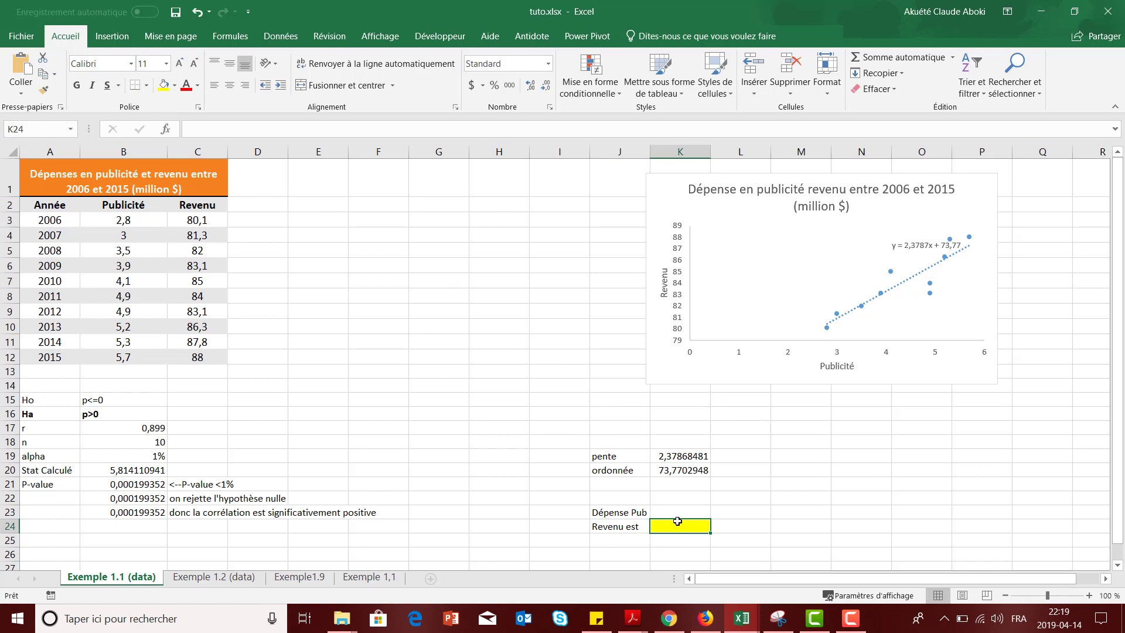
{"action": "type", "text": "="}
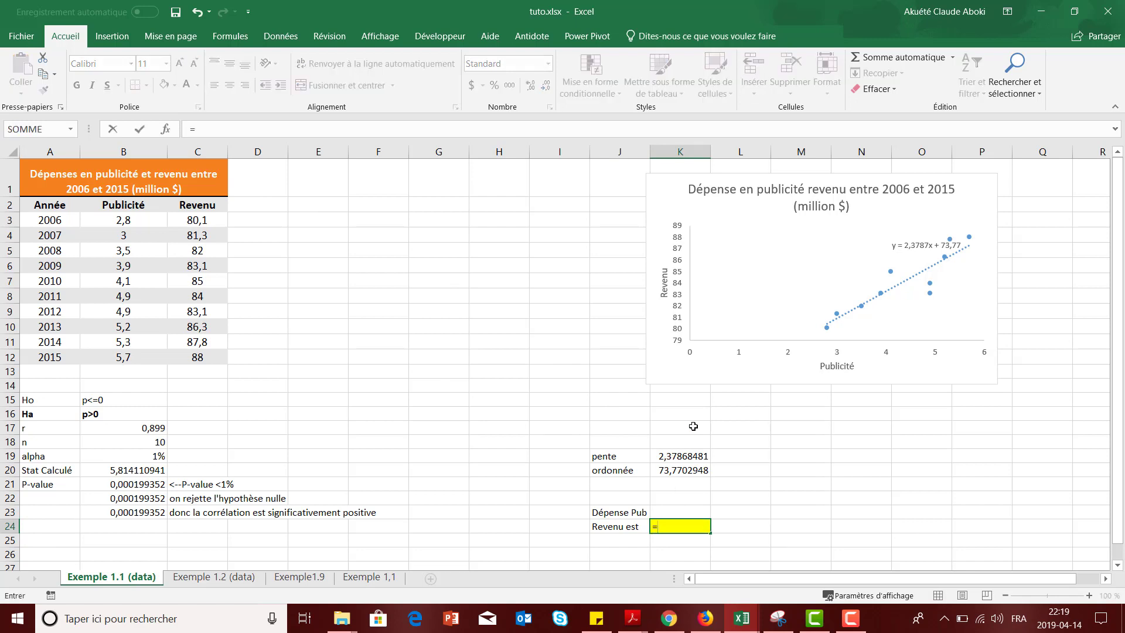
{"action": "left_click", "coordinate": [683, 455]}
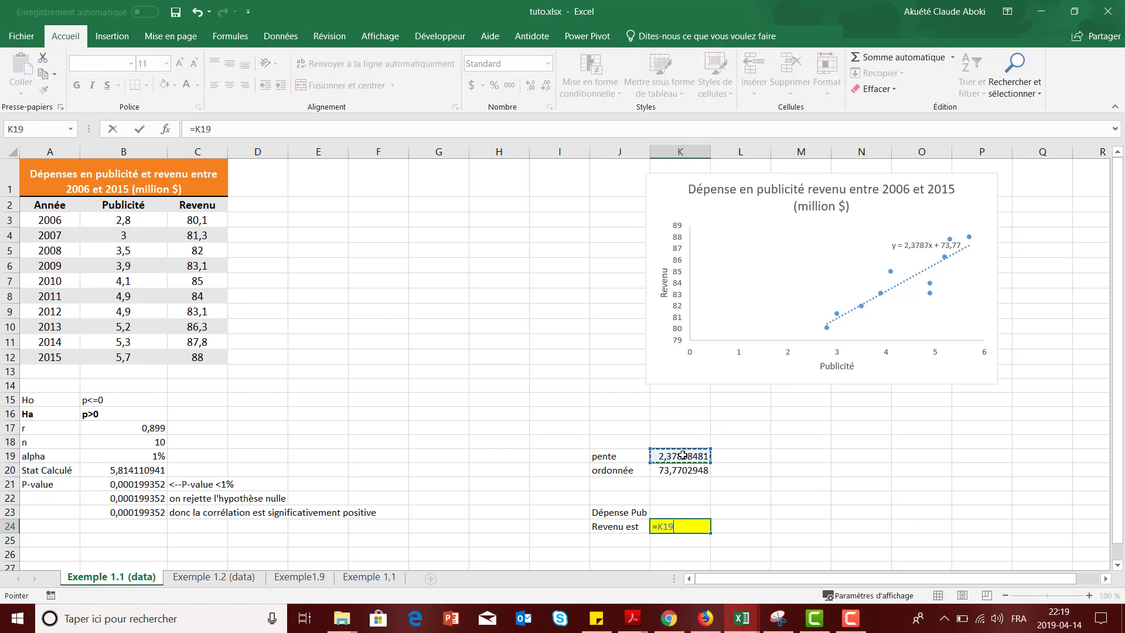
{"action": "type", "text": "*"}
{"action": "key", "text": "F4"}
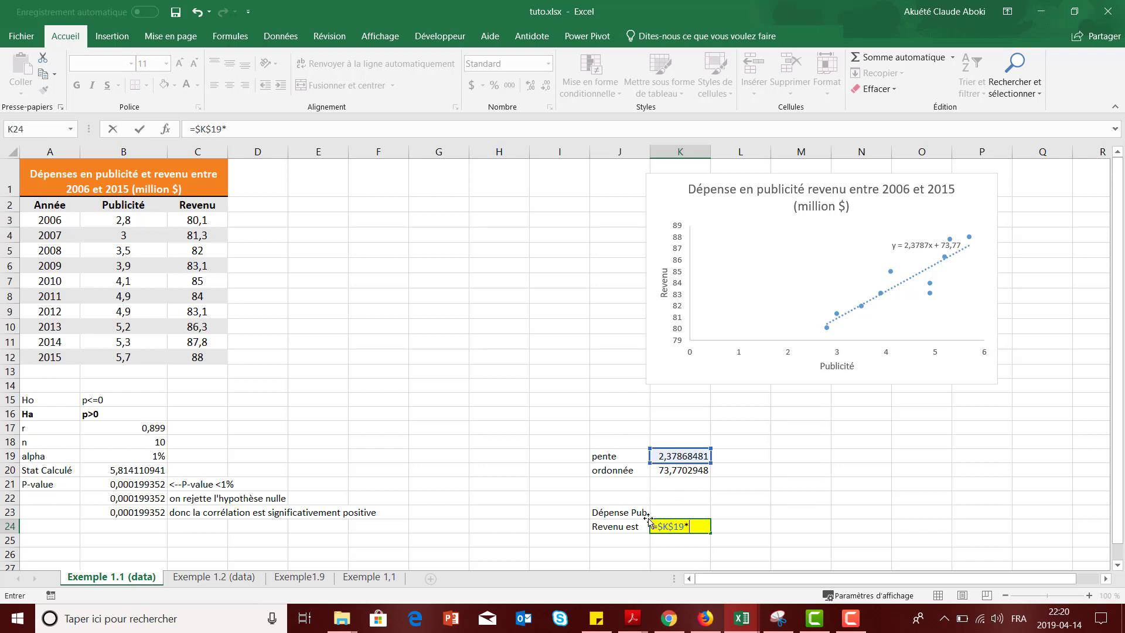
{"action": "left_click", "coordinate": [681, 513]}
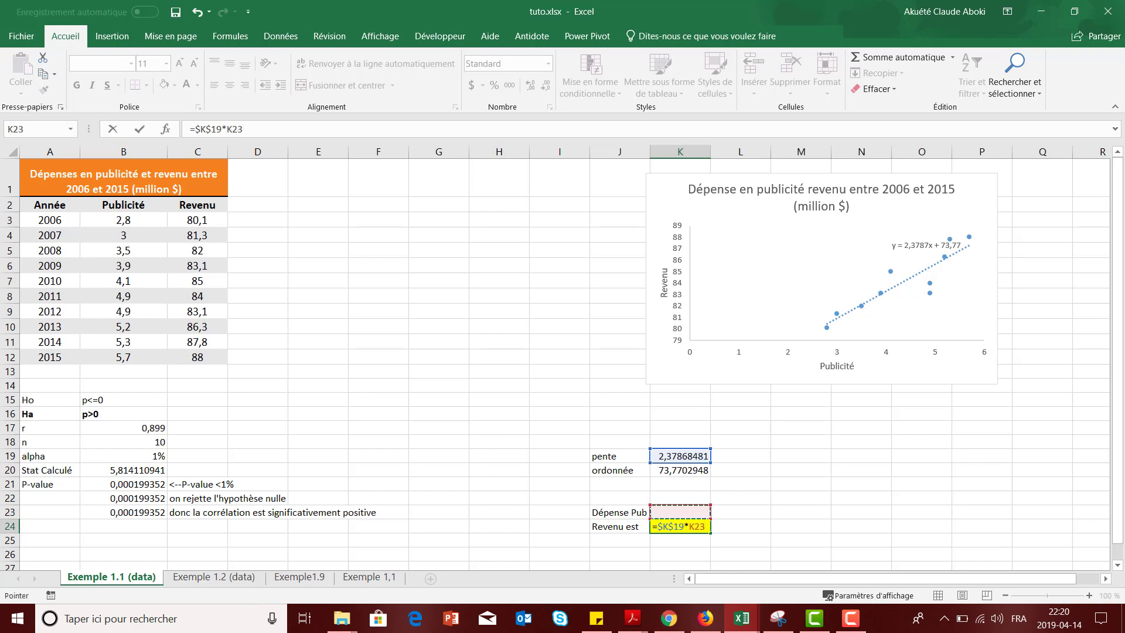
{"action": "type", "text": "+"}
{"action": "mouse_move", "coordinate": [706, 619]}
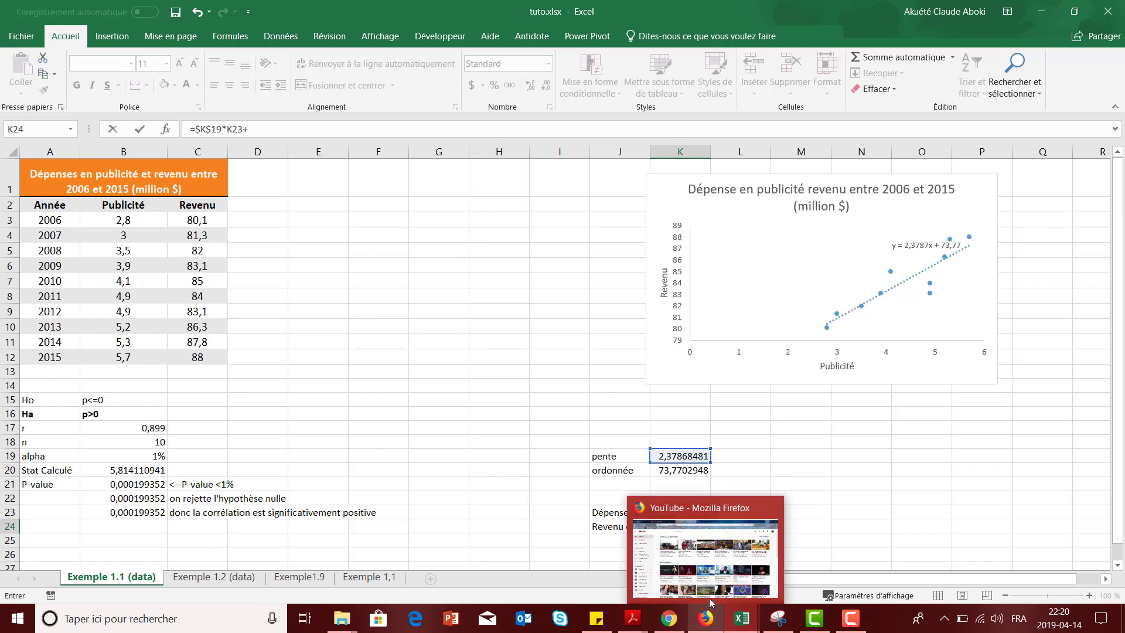
{"action": "left_click", "coordinate": [681, 471]}
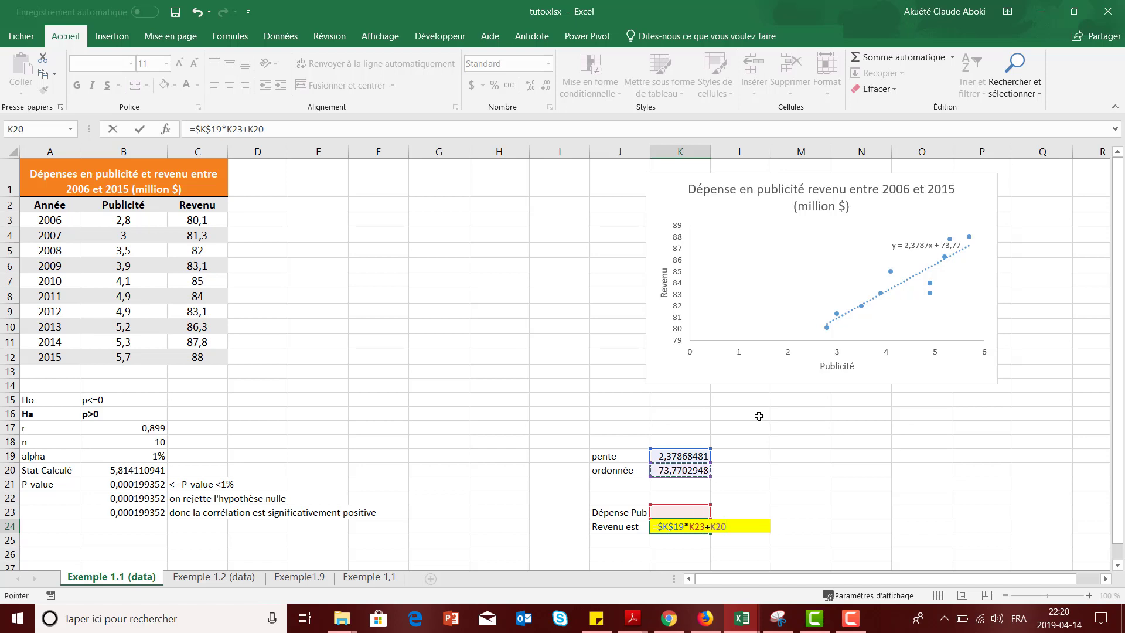
{"action": "key", "text": "Return"}
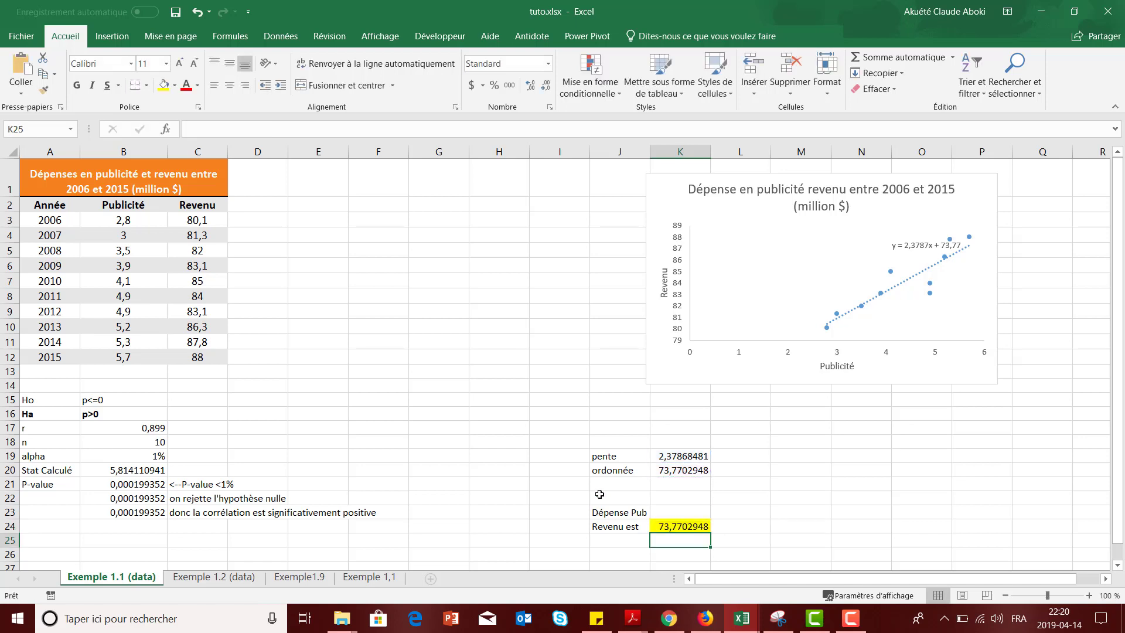
Enter 6 as the advertising spend in K23 to estimate the corresponding revenue
{"action": "left_click", "coordinate": [695, 513]}
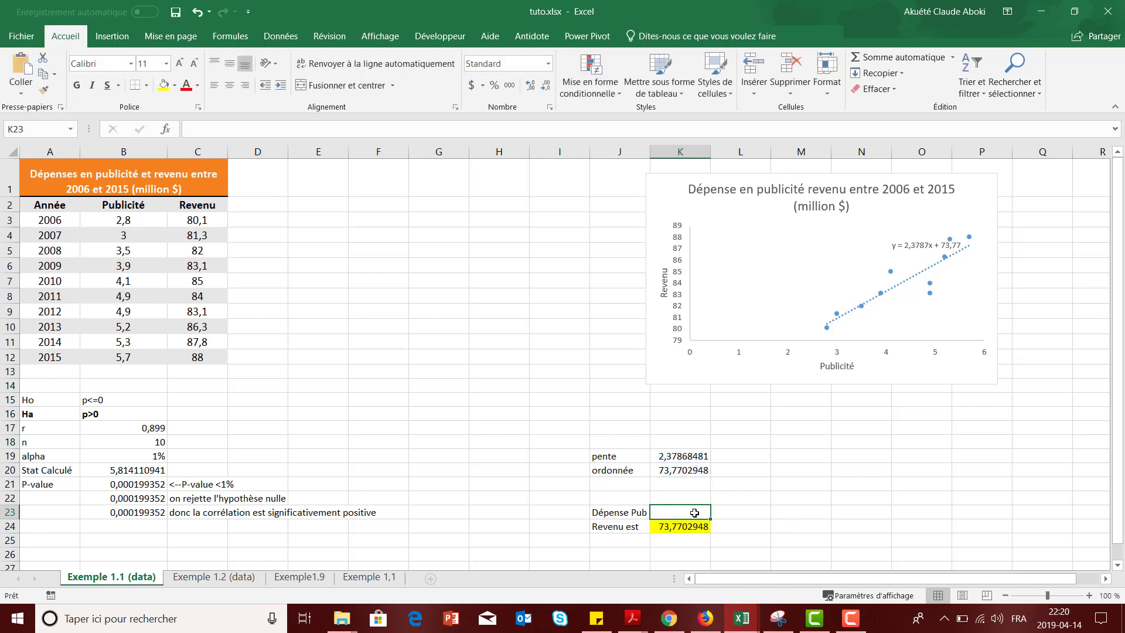
{"action": "type", "text": "6"}
{"action": "key", "text": "Return"}
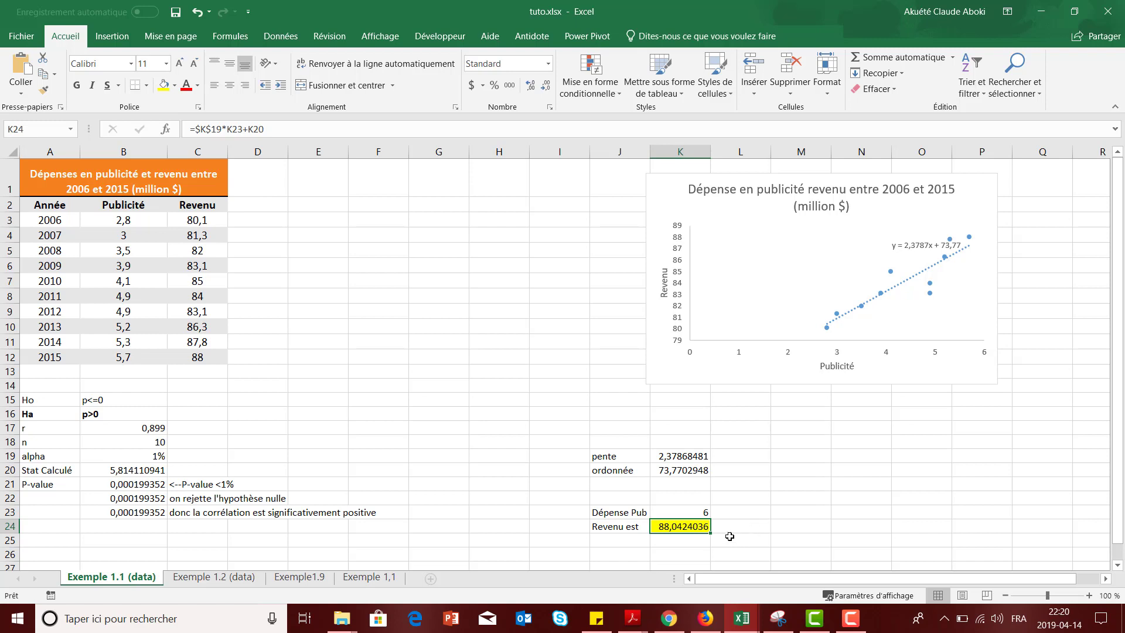
Change the advertising spend in K23 to 9 to test another revenue estimate
{"action": "left_click", "coordinate": [693, 513]}
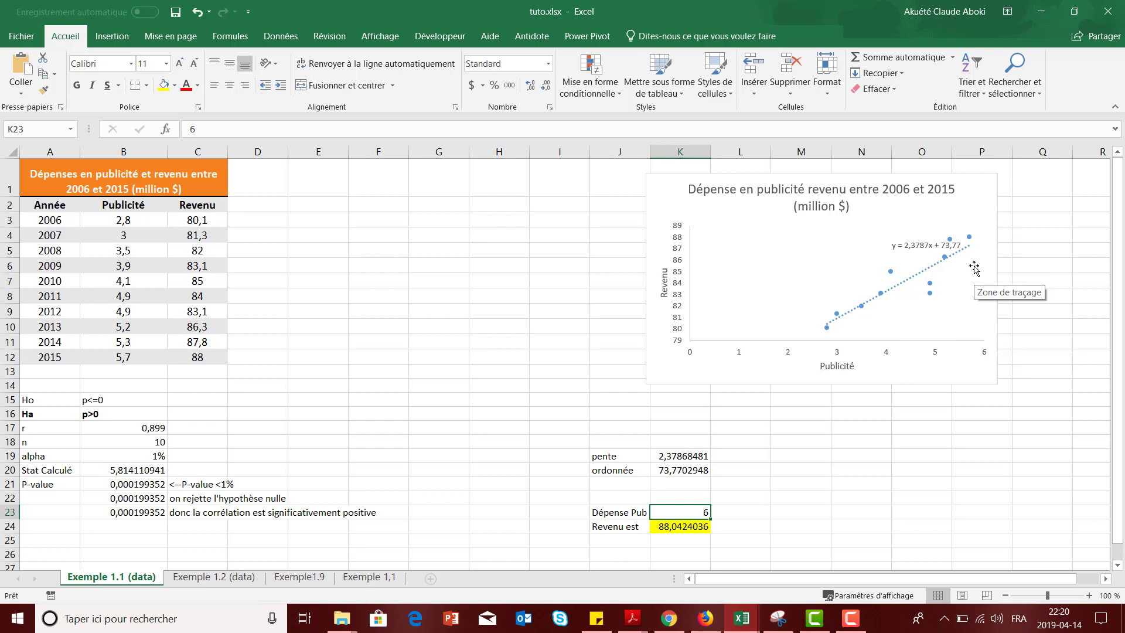
{"action": "mouse_move", "coordinate": [969, 238]}
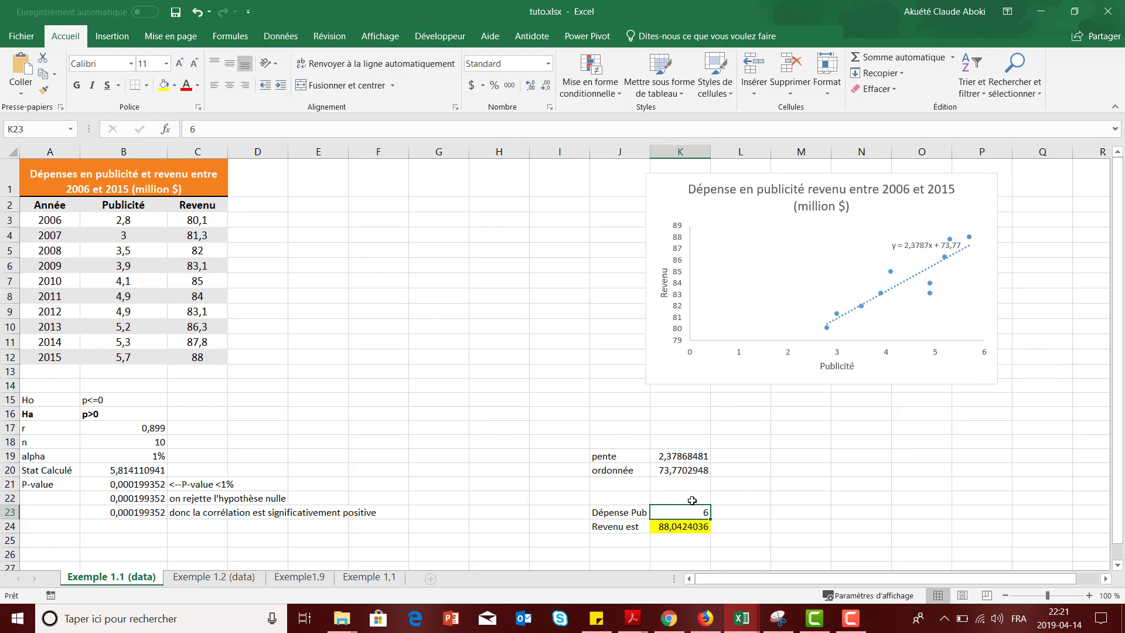
{"action": "type", "text": "9"}
{"action": "key", "text": "Return"}
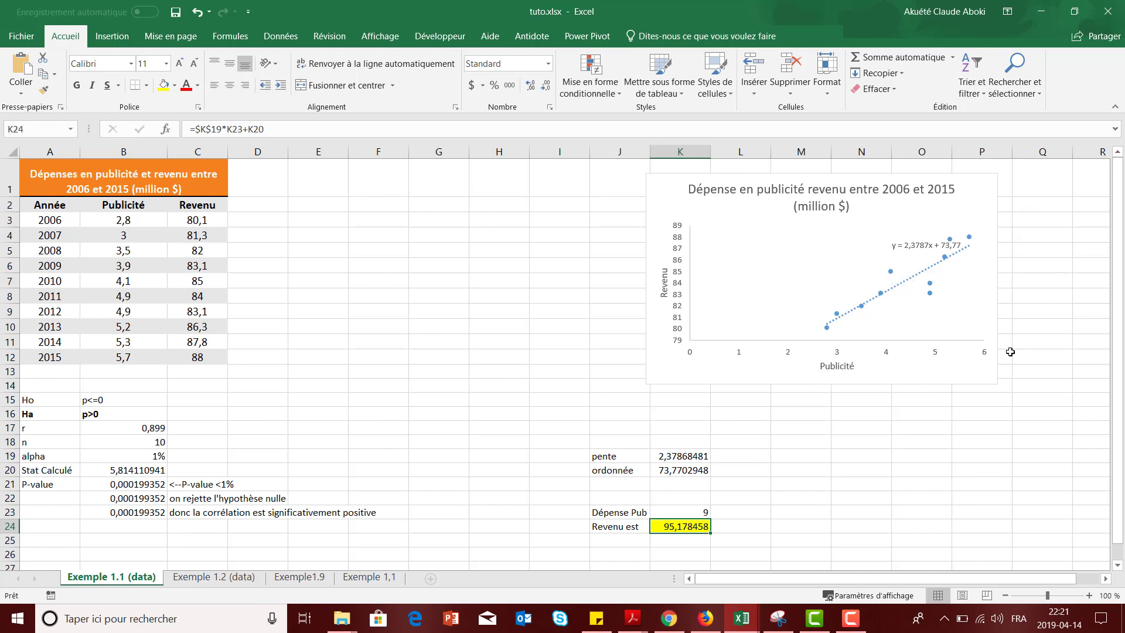
Set the advertising spend in K23 to 10 for the revenue forecast
{"action": "left_click", "coordinate": [696, 511]}
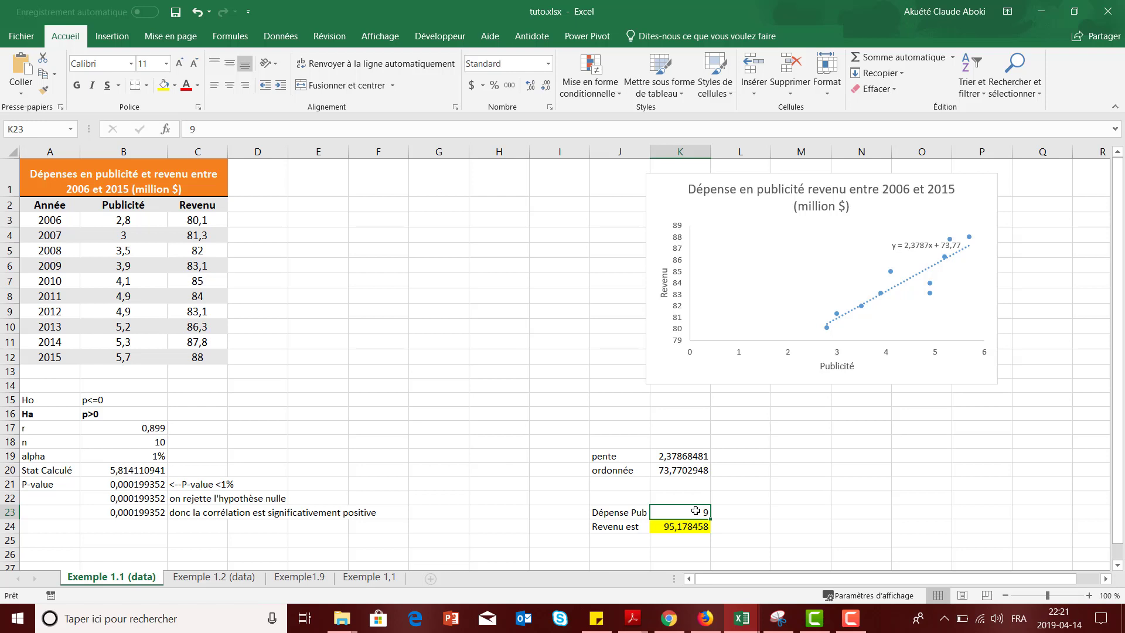
{"action": "type", "text": "10"}
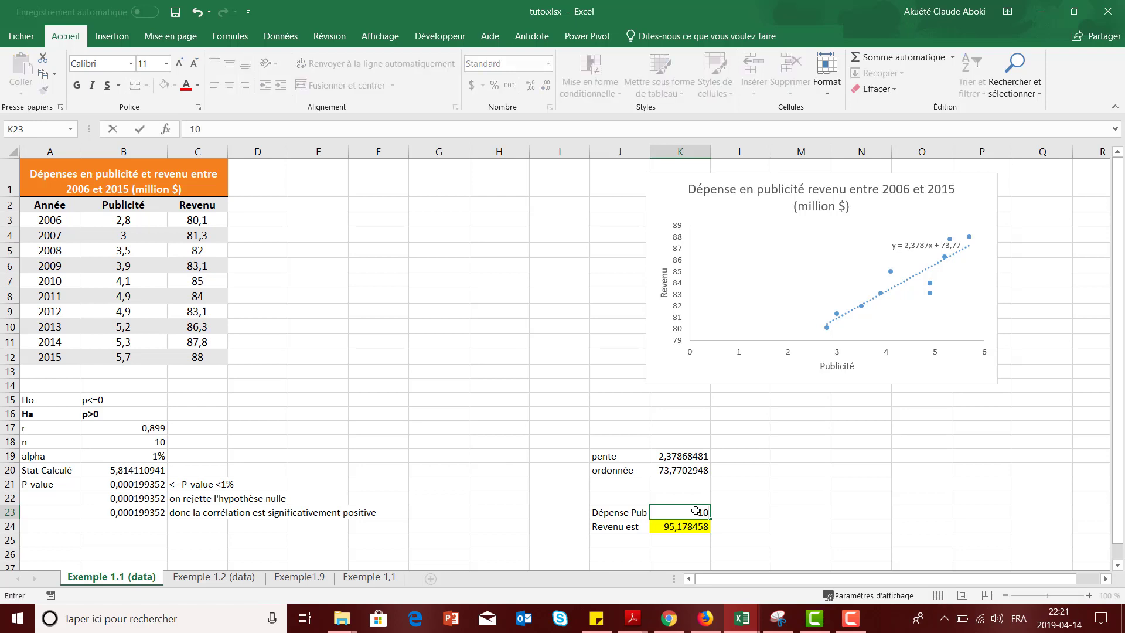
{"action": "key", "text": "Return"}
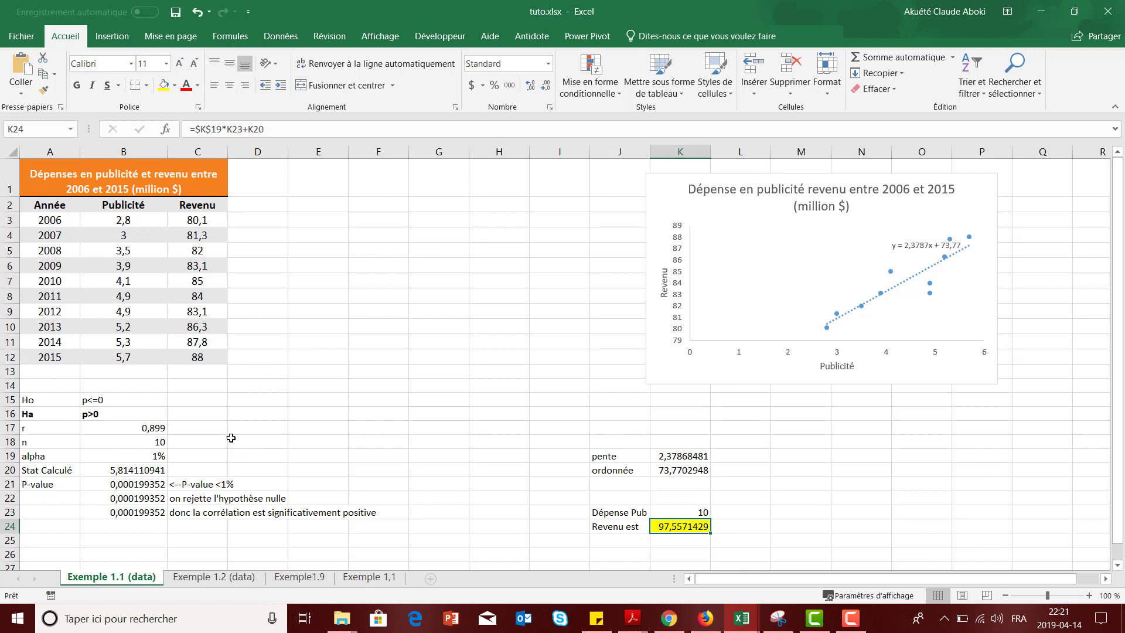
Review the alternative p-value formulas in B21, B22 and B23
{"action": "left_click", "coordinate": [143, 486]}
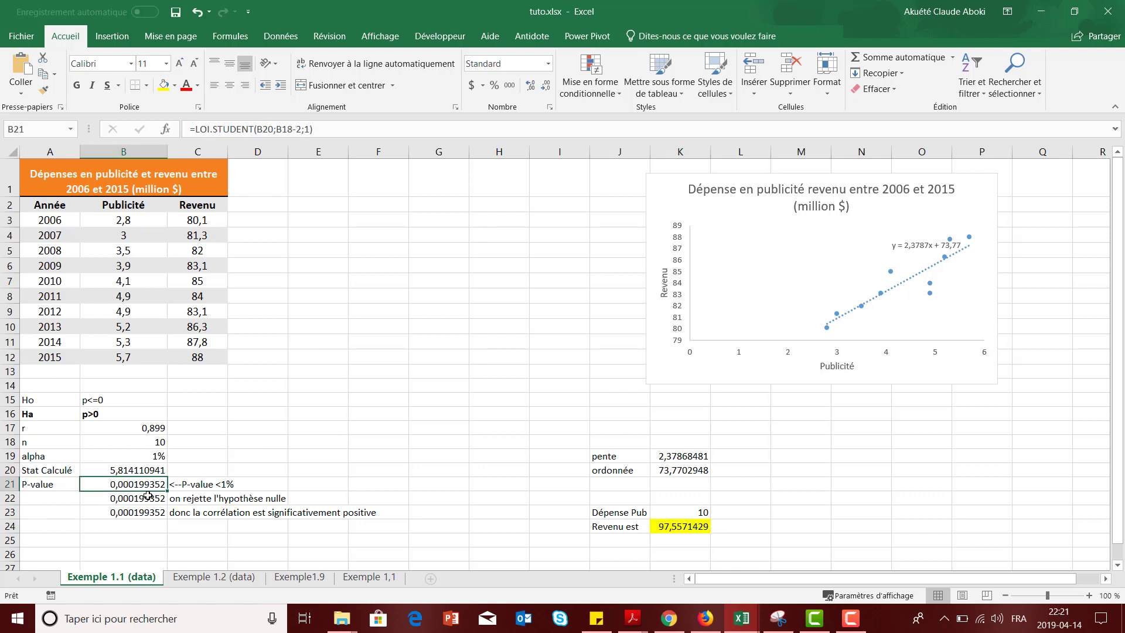
{"action": "left_click", "coordinate": [147, 497]}
{"action": "left_click", "coordinate": [154, 513]}
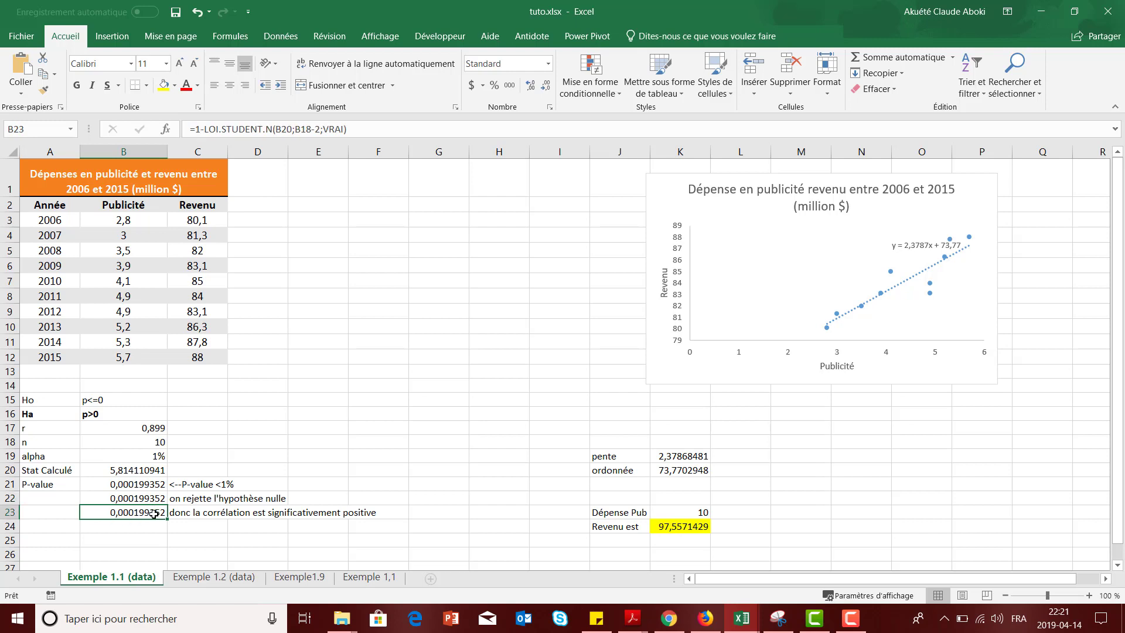
{"action": "left_click", "coordinate": [153, 500]}
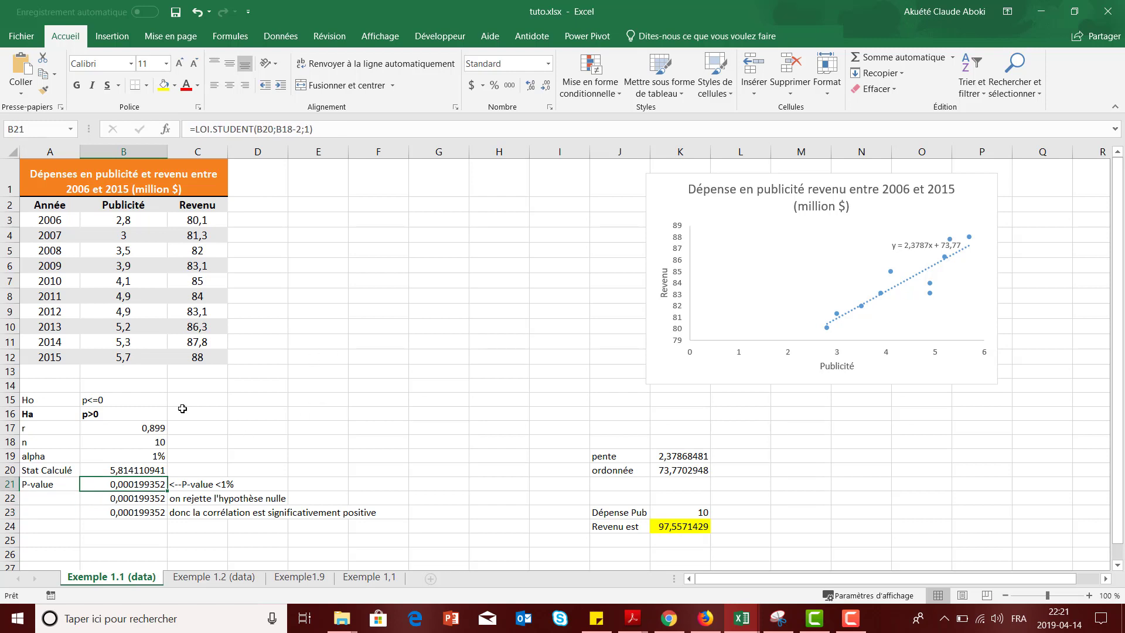
{"action": "left_click", "coordinate": [266, 431]}
{"action": "left_click_drag", "start_coordinate": [266, 432], "coordinate": [439, 413]}
{"action": "left_click", "coordinate": [369, 385]}
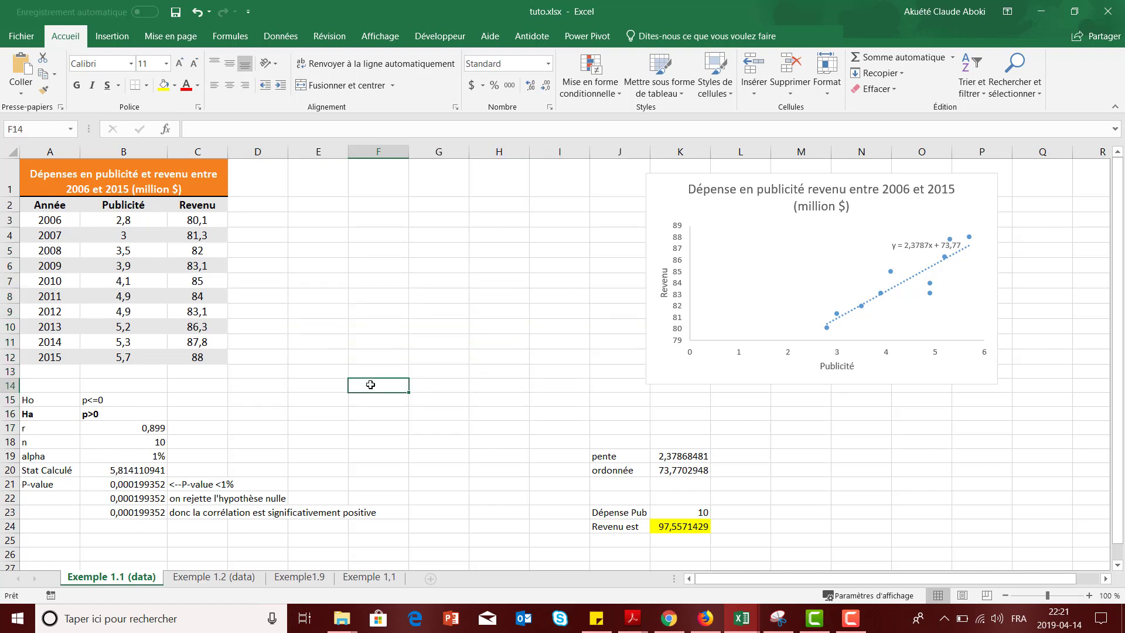
{"action": "left_click", "coordinate": [356, 399]}
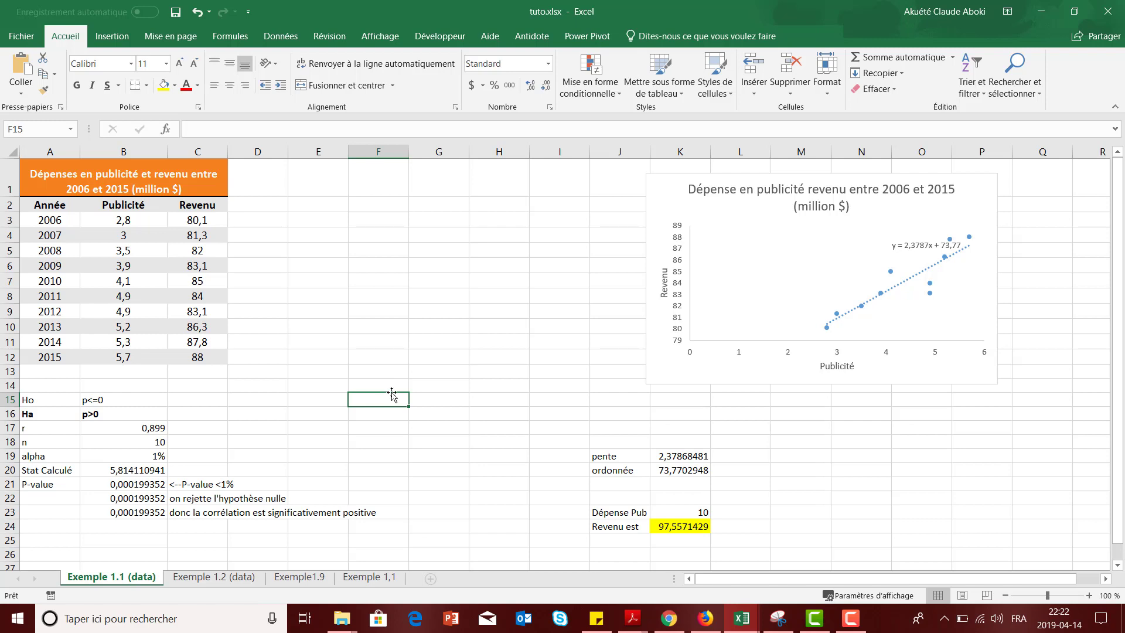
{"action": "left_click", "coordinate": [392, 345]}
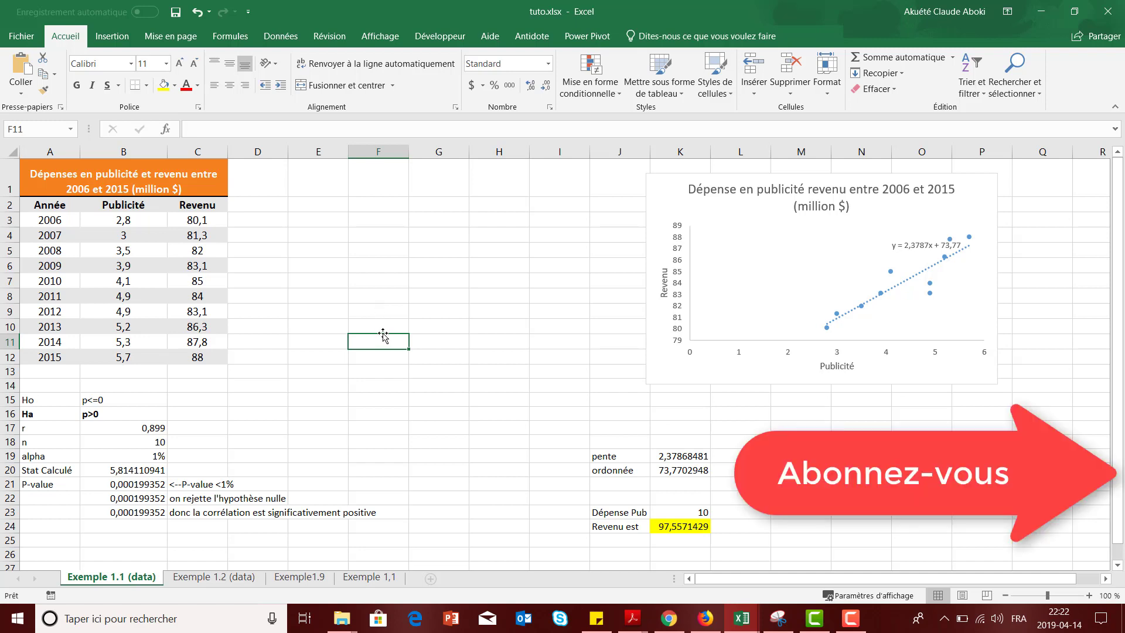
{"action": "left_click", "coordinate": [378, 325]}
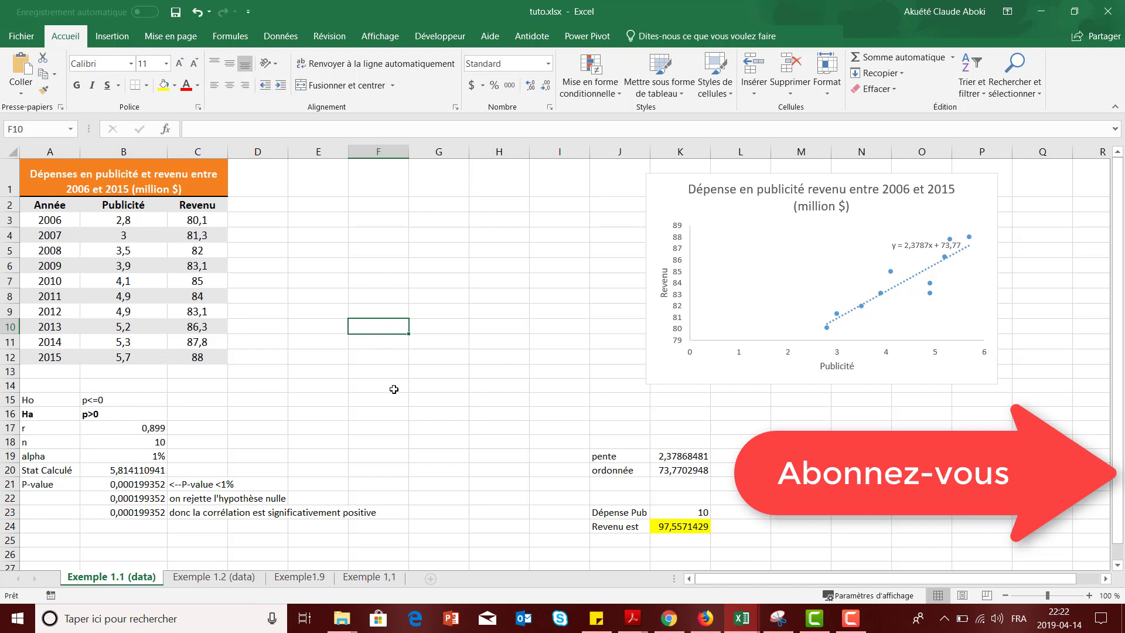
{"action": "left_click", "coordinate": [384, 343]}
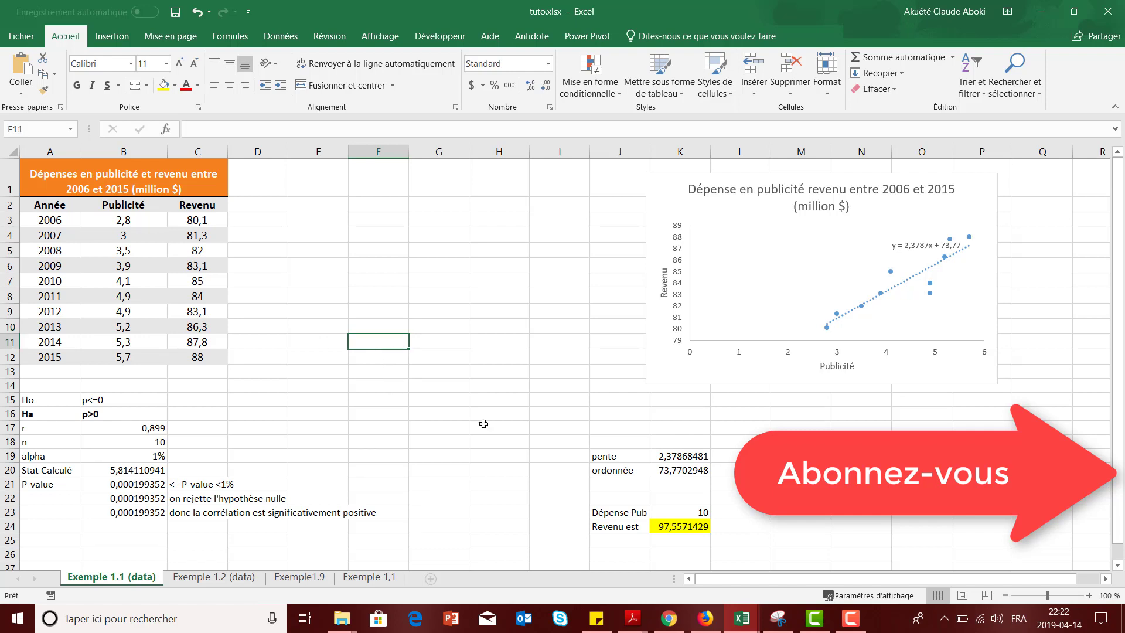